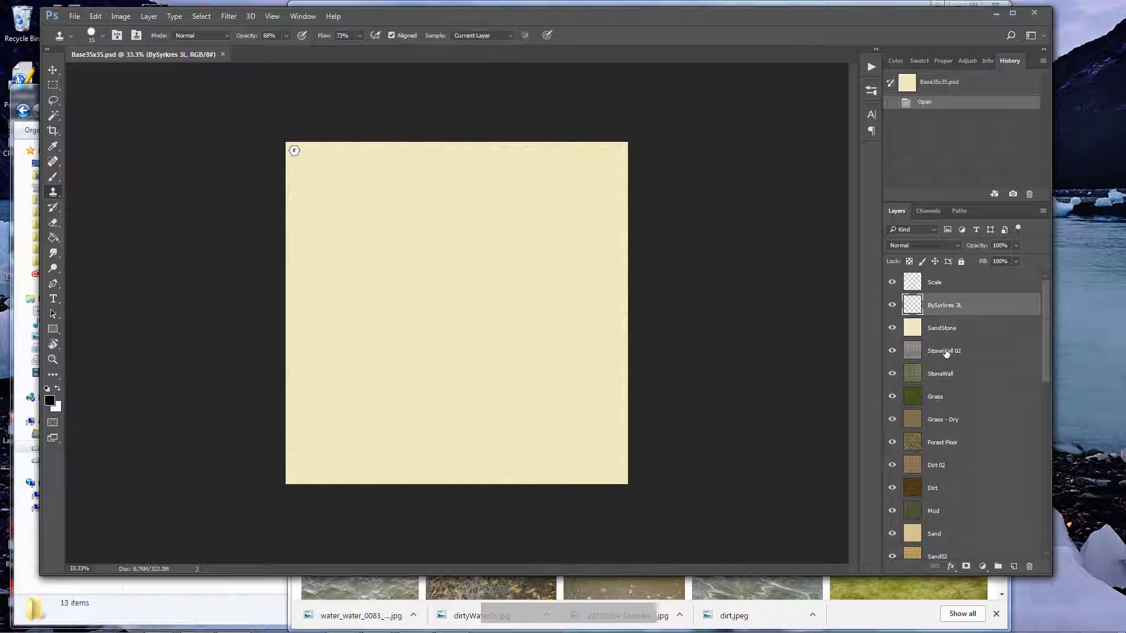
Look through the texture layers in Base35x35.psd
left_click_drag(1043, 336, 1046, 493)
scroll(939, 366, "up", 5)
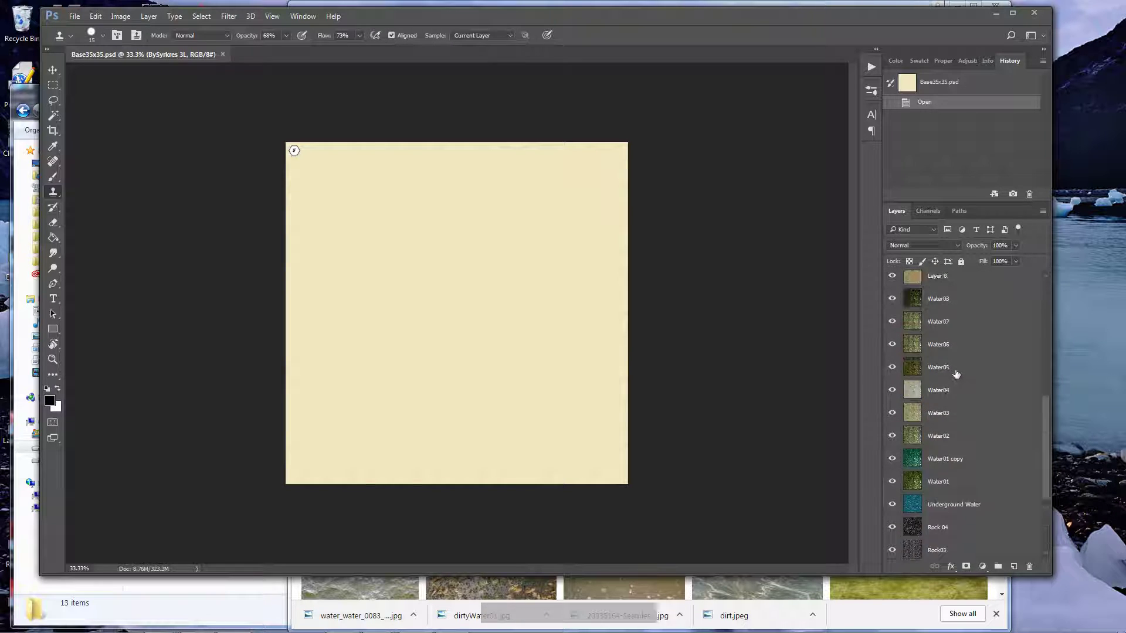
scroll(952, 343, "up", 2)
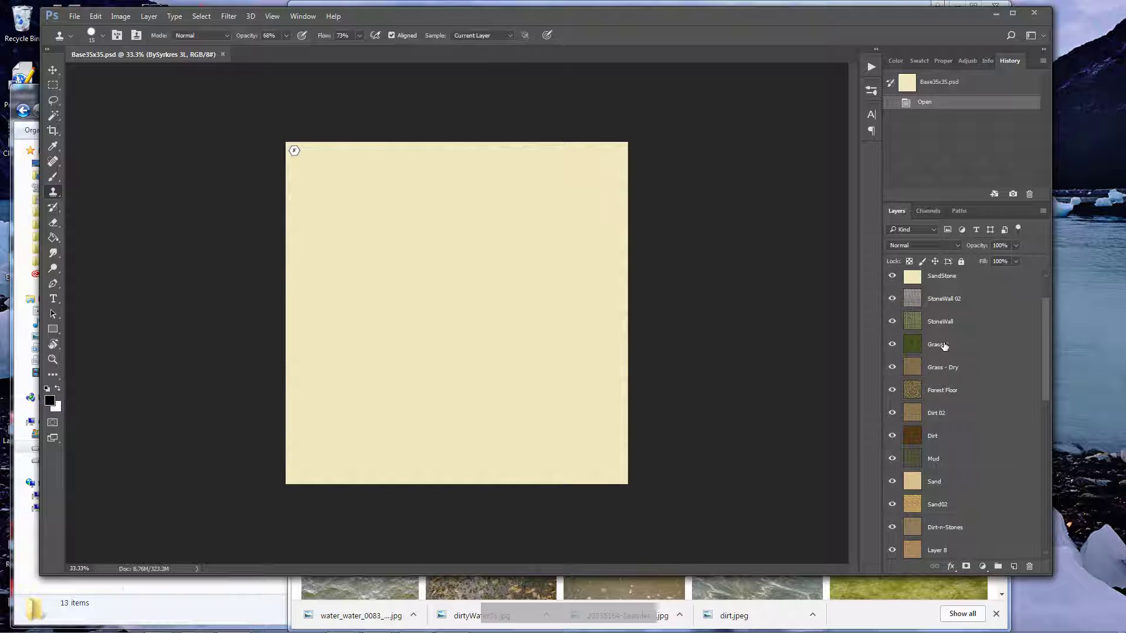
scroll(944, 346, "up", 1)
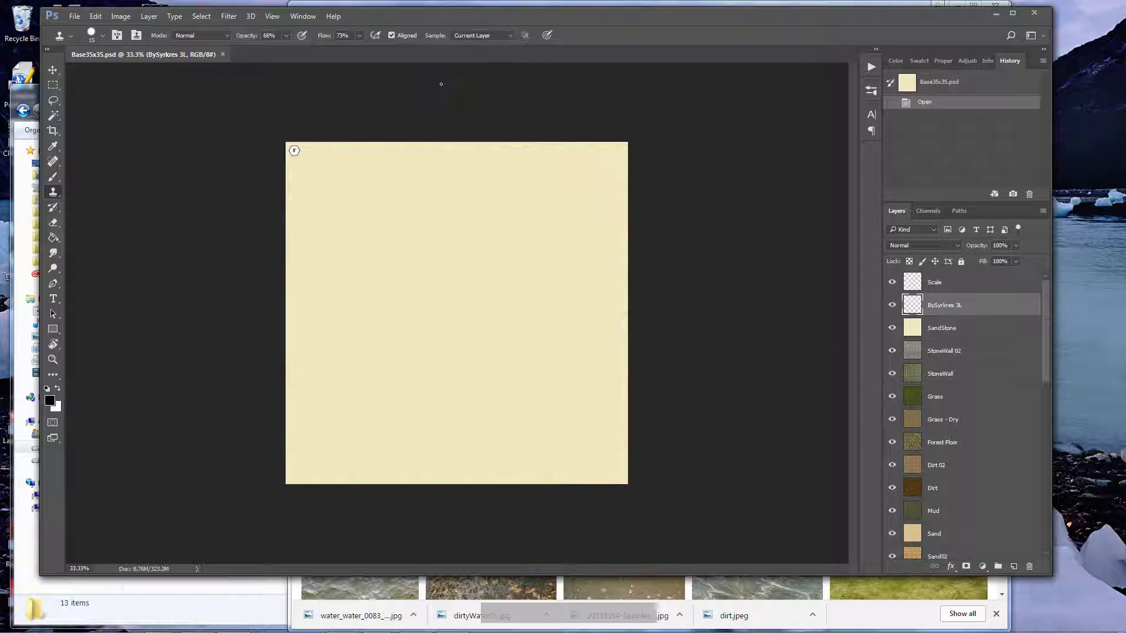
Switch to Chrome and look through the dirty water texture image results
left_click(617, 3)
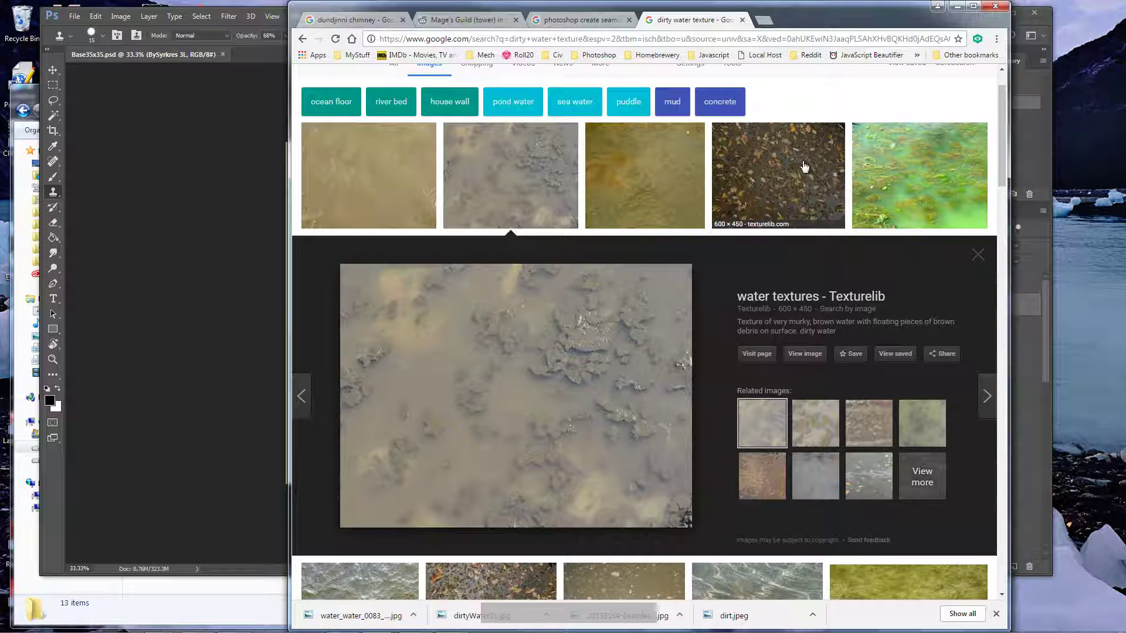
scroll(544, 218, "down", 1)
scroll(544, 218, "down", 5)
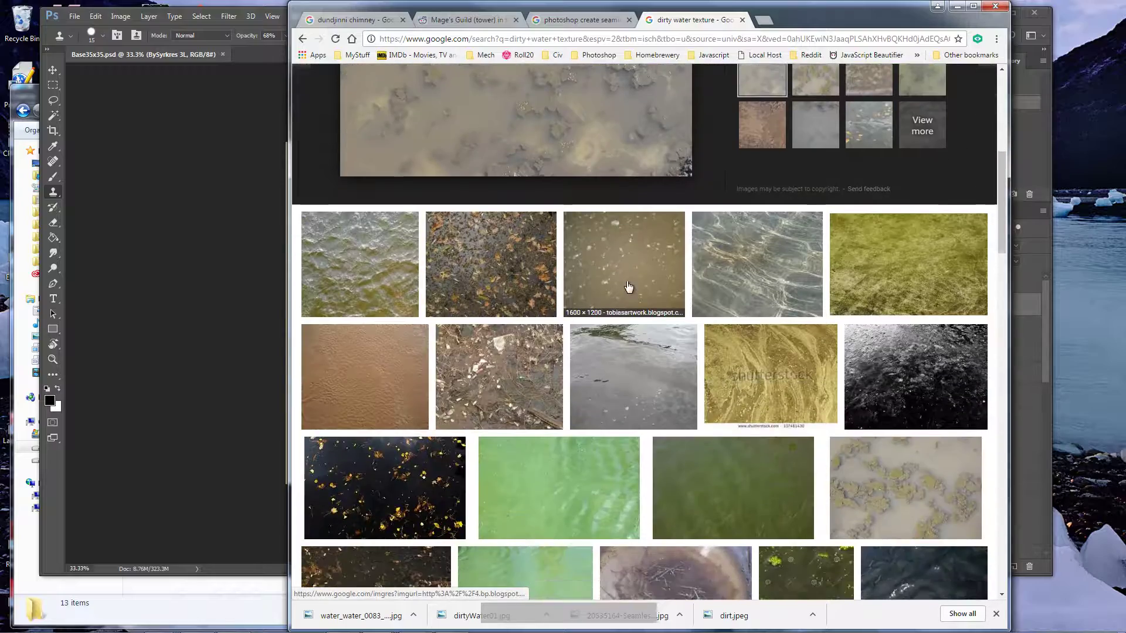
scroll(682, 410, "down", 4)
scroll(682, 411, "up", 5)
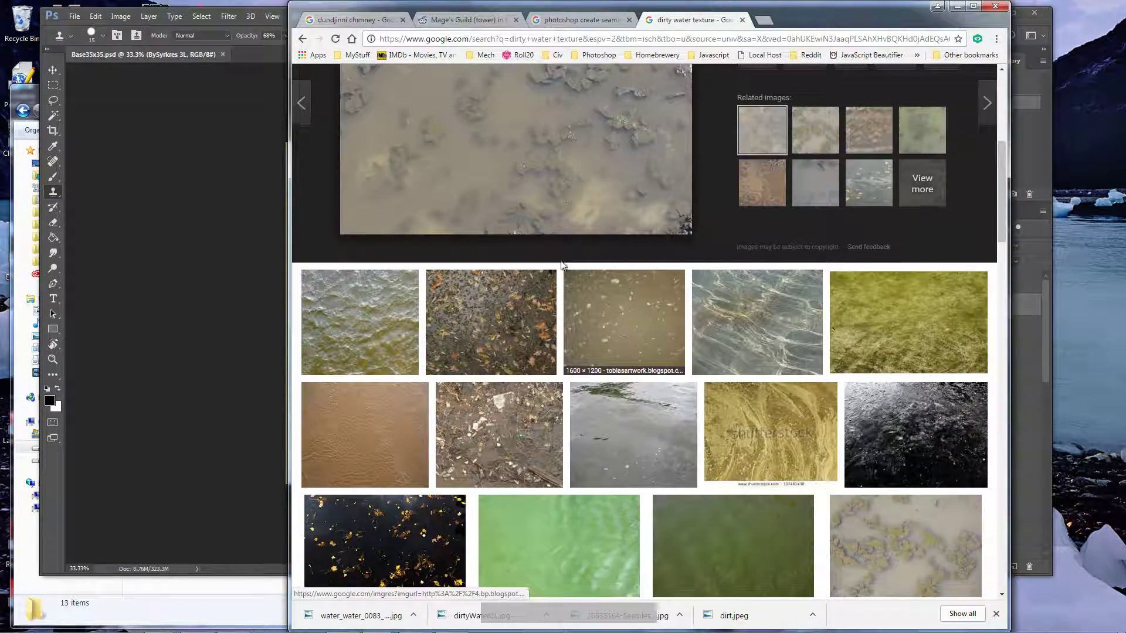
scroll(477, 171, "up", 4)
right_click(478, 272)
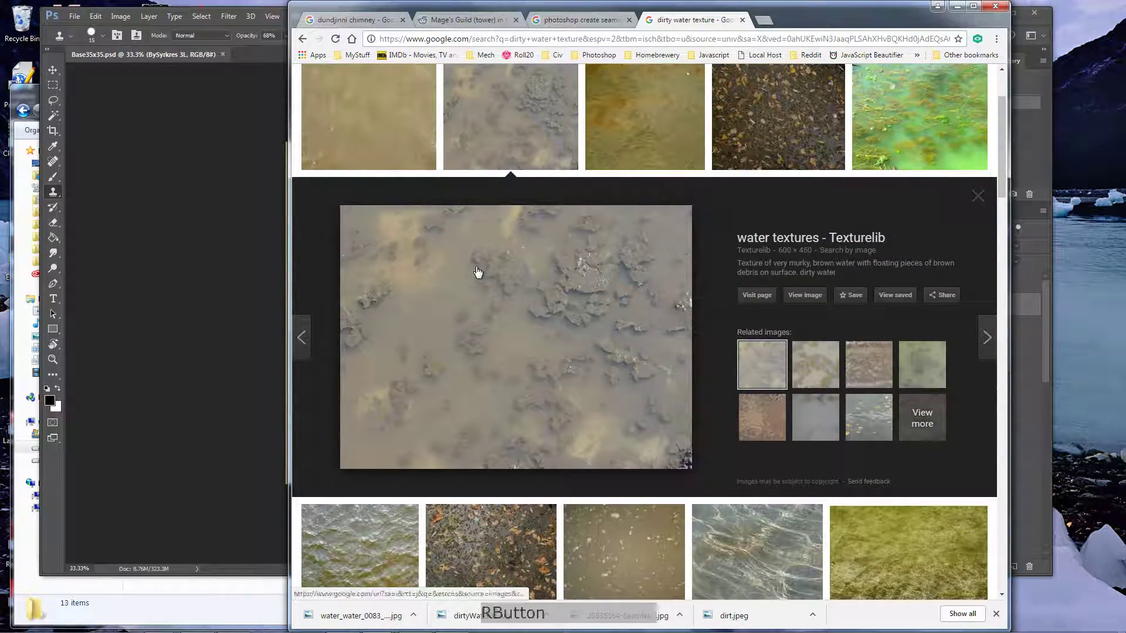
left_click(532, 372)
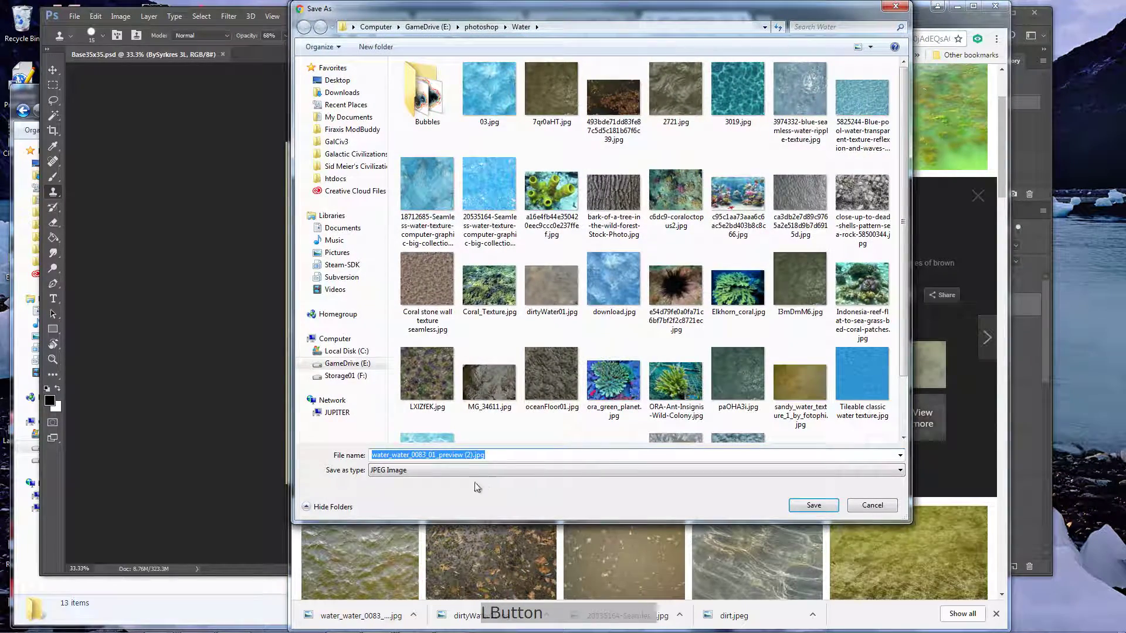
left_click(867, 508)
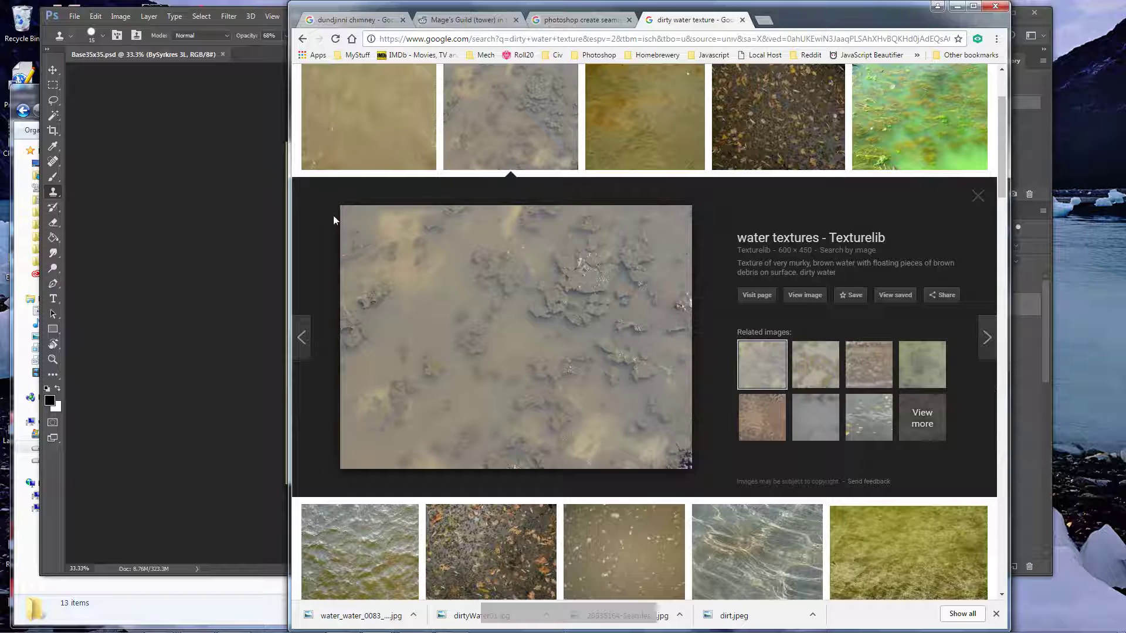
Switch to Photoshop and open water_water_0083_02_preview.jpg from the Water folder
left_click(169, 108)
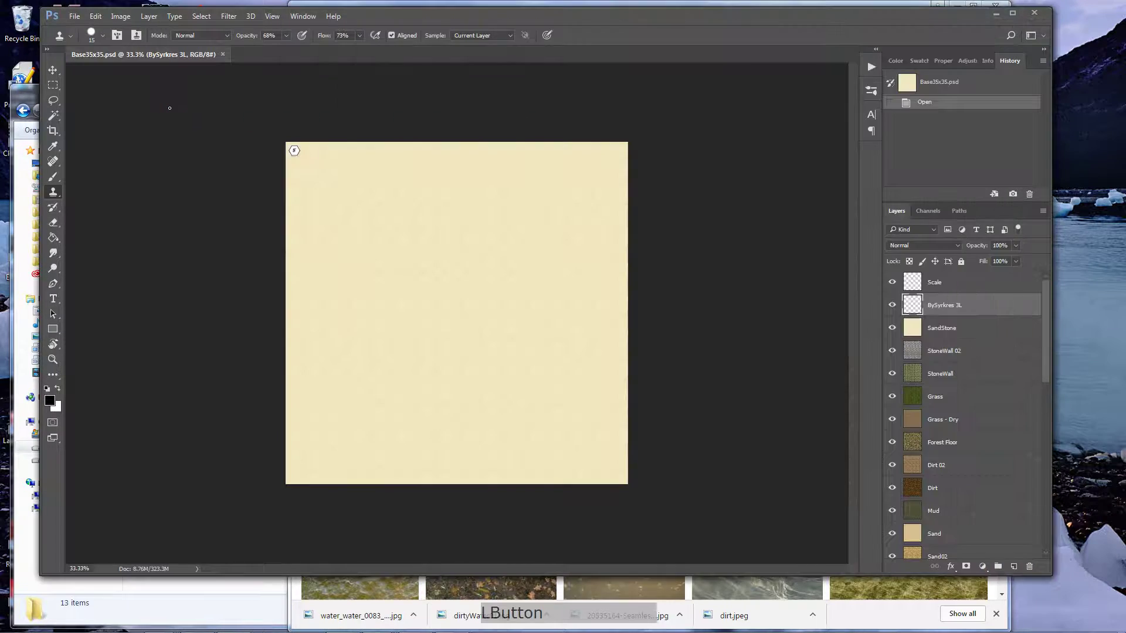
left_click(74, 17)
left_click(88, 36)
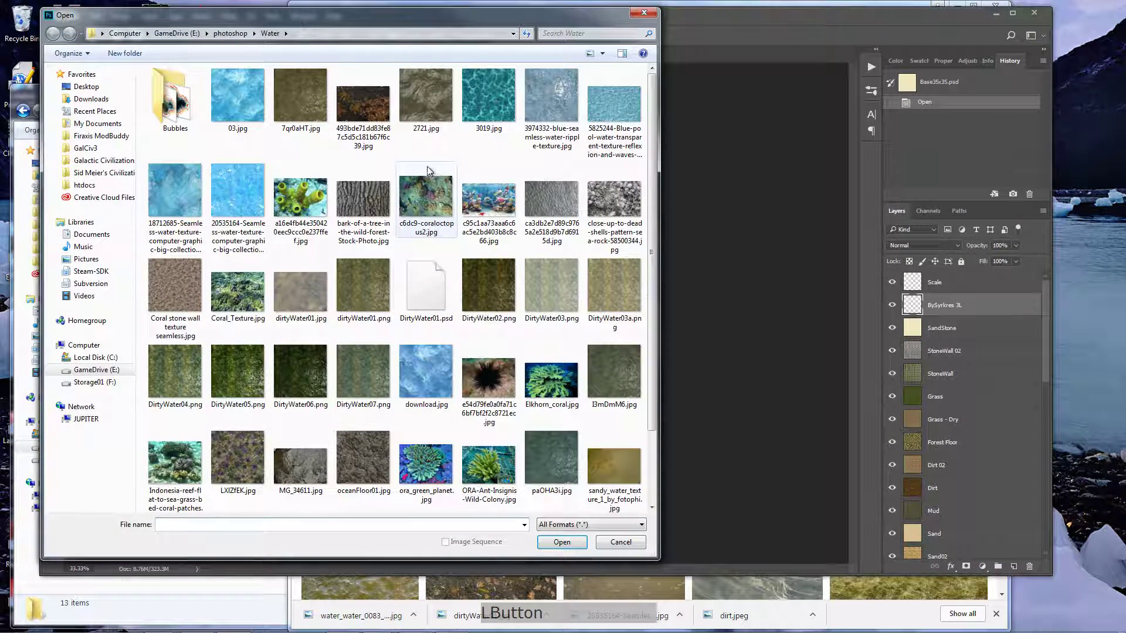
scroll(436, 254, "down", 1)
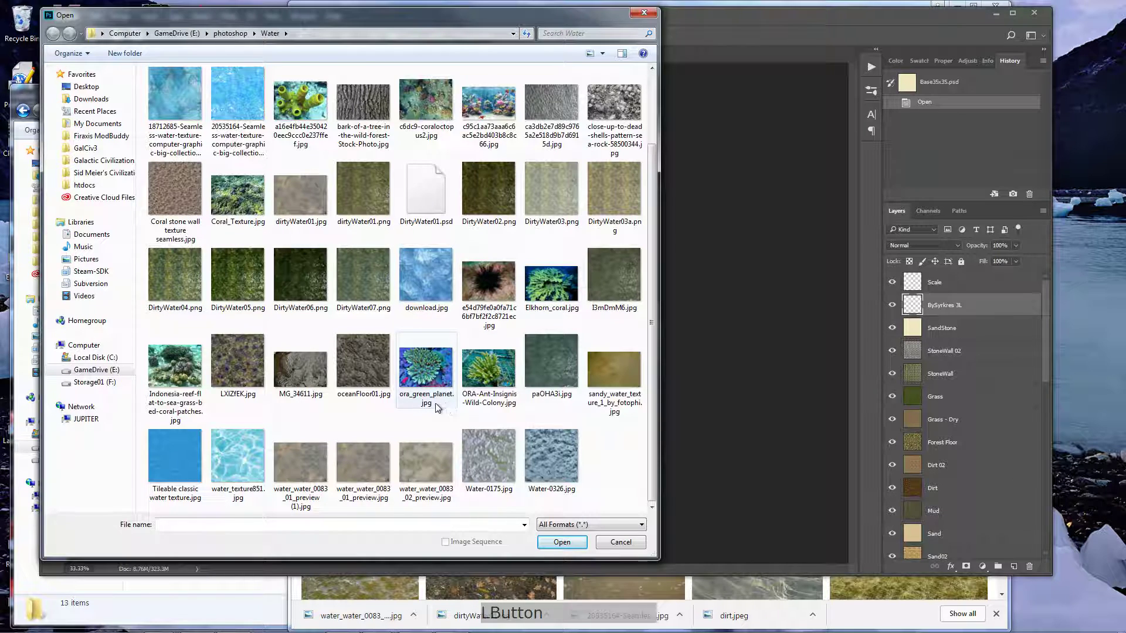
double_click(426, 462)
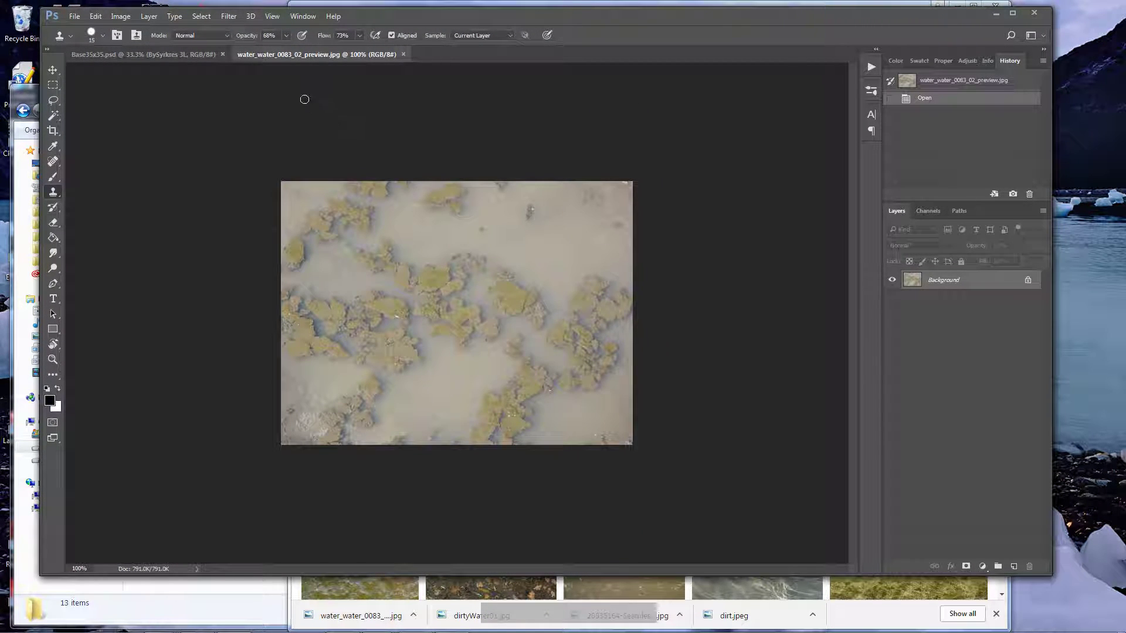
Apply the Offset filter to the image with +300 pixels horizontal, +225 pixels vertical and Wrap Around
left_click(228, 18)
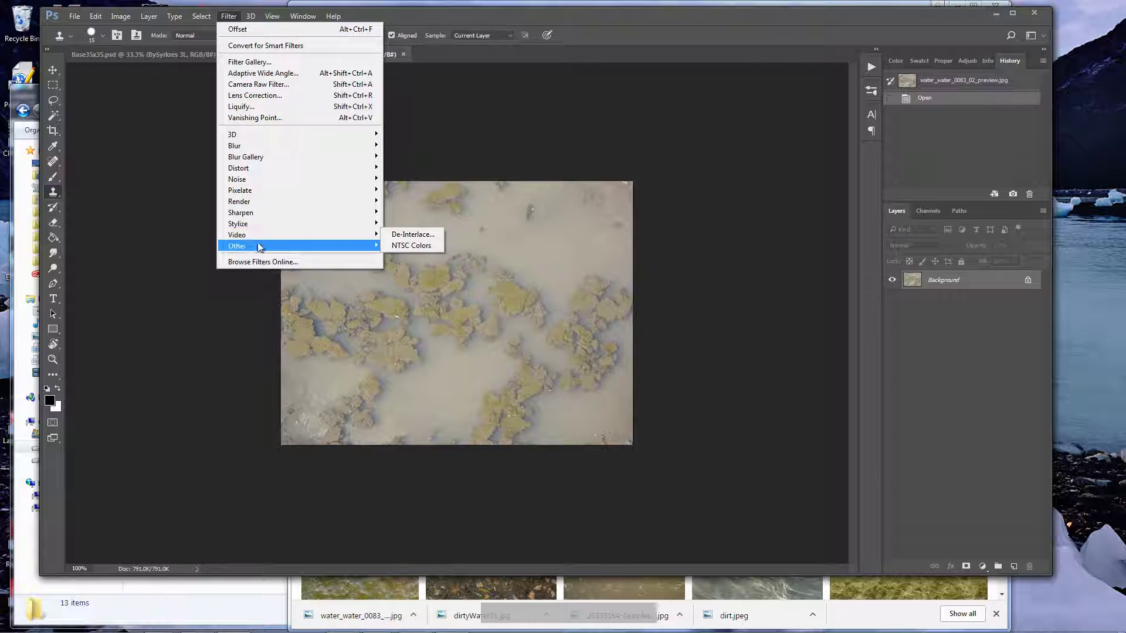
mouse_move(260, 246)
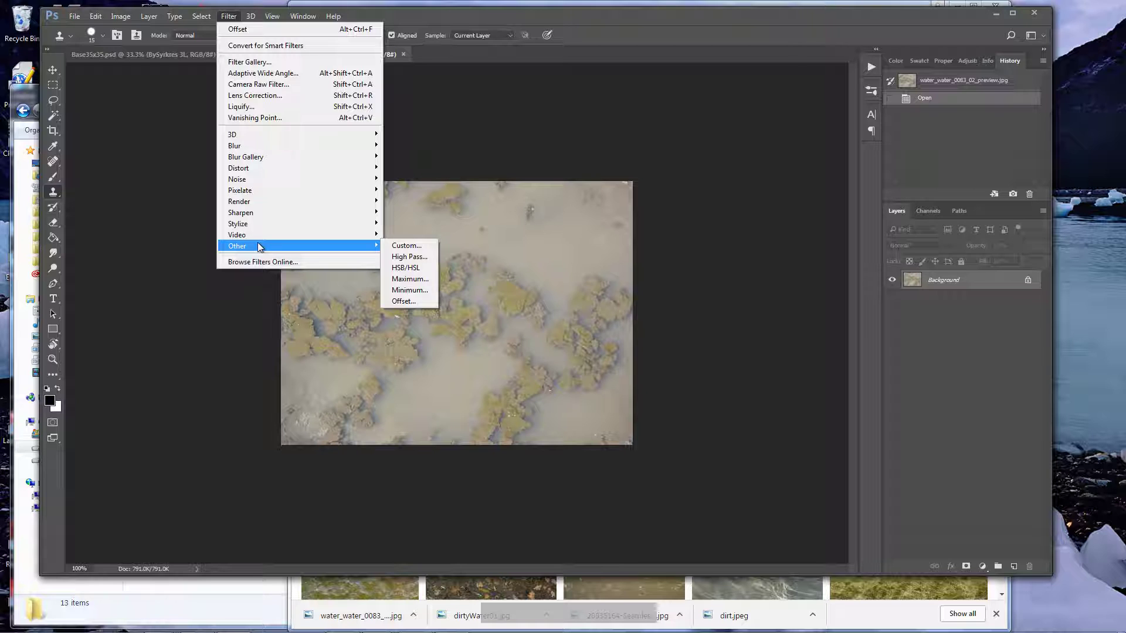
left_click(403, 300)
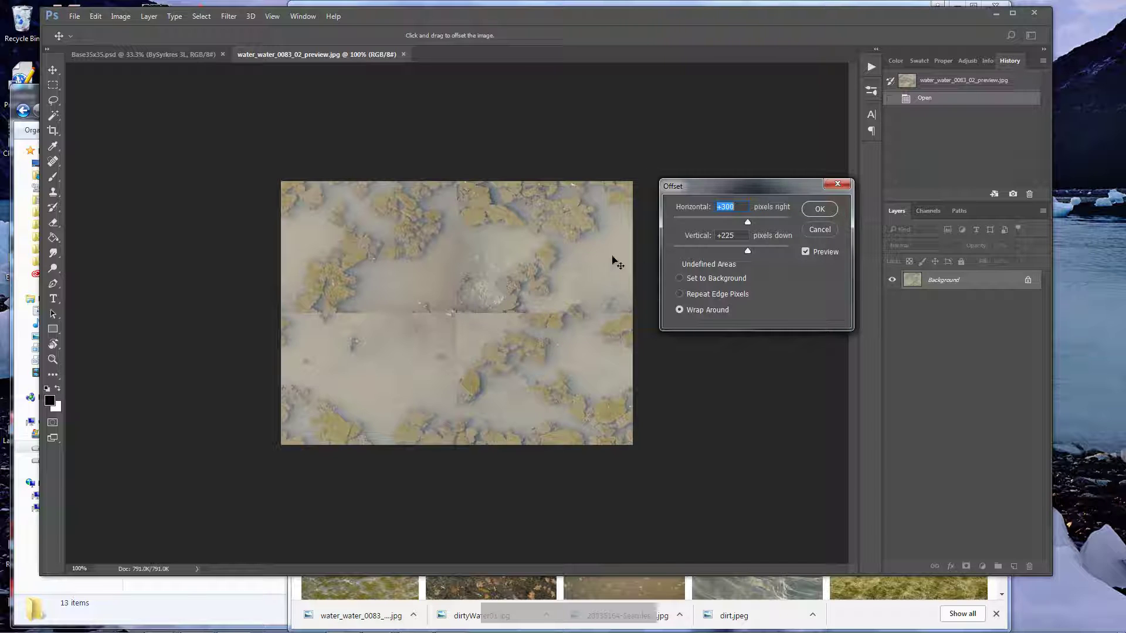
left_click(819, 209)
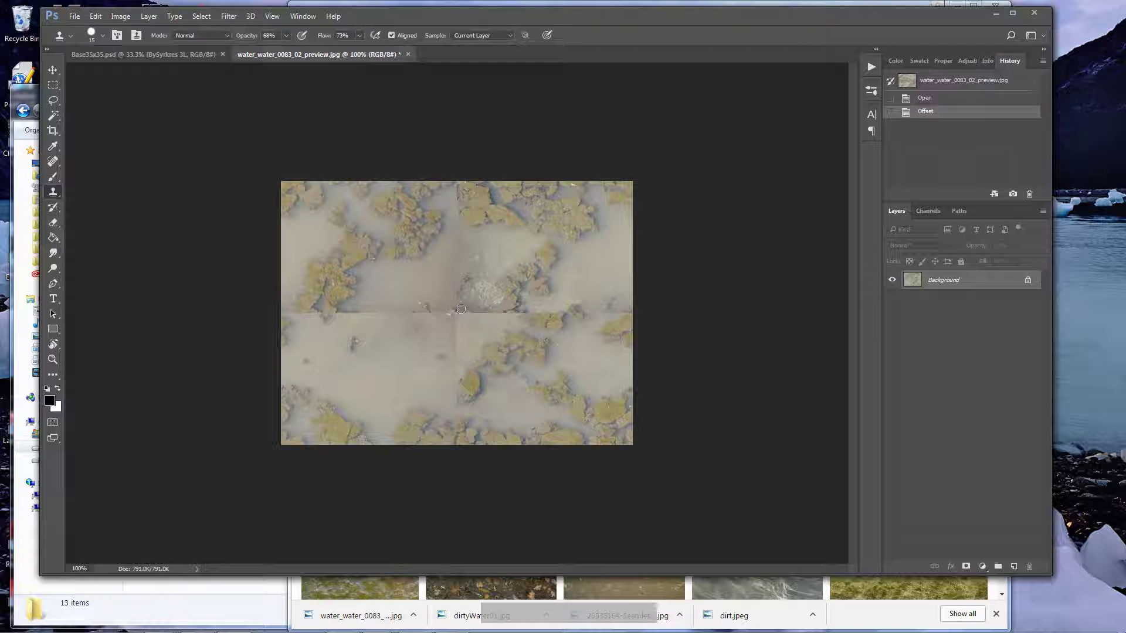
Clone clean water over part of the white speckled patch near the seam crossing, using the Clone Stamp at 100% flow and opacity
key("z")
mouse_move(455, 315)
left_mouse_down()
mouse_move(509, 313)
mouse_move(477, 312)
left_mouse_up()
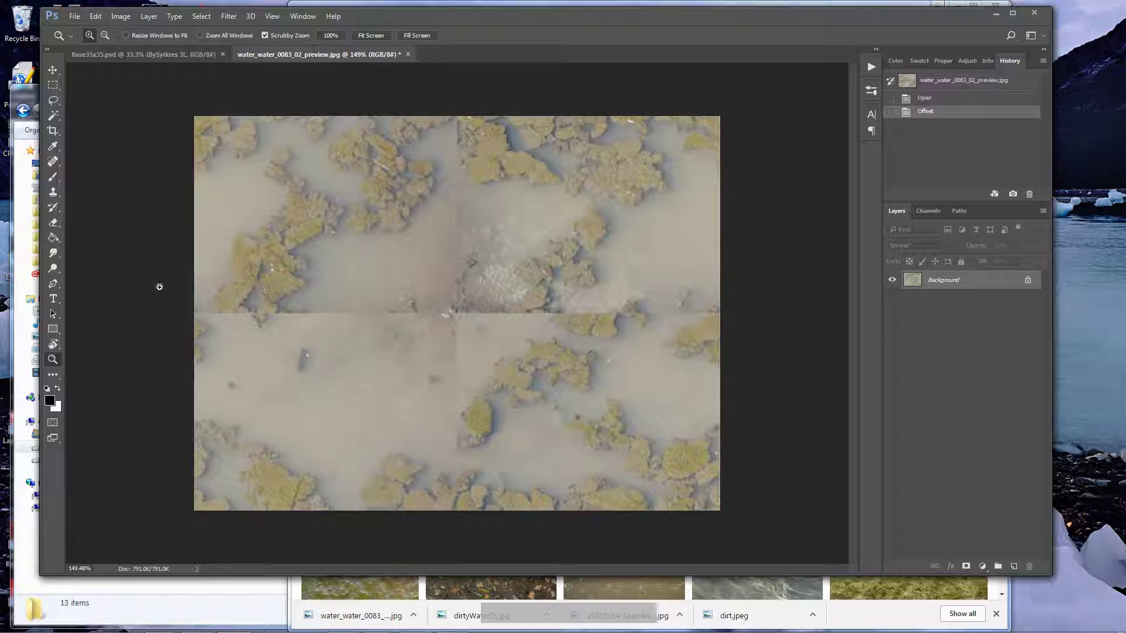
left_click(53, 254)
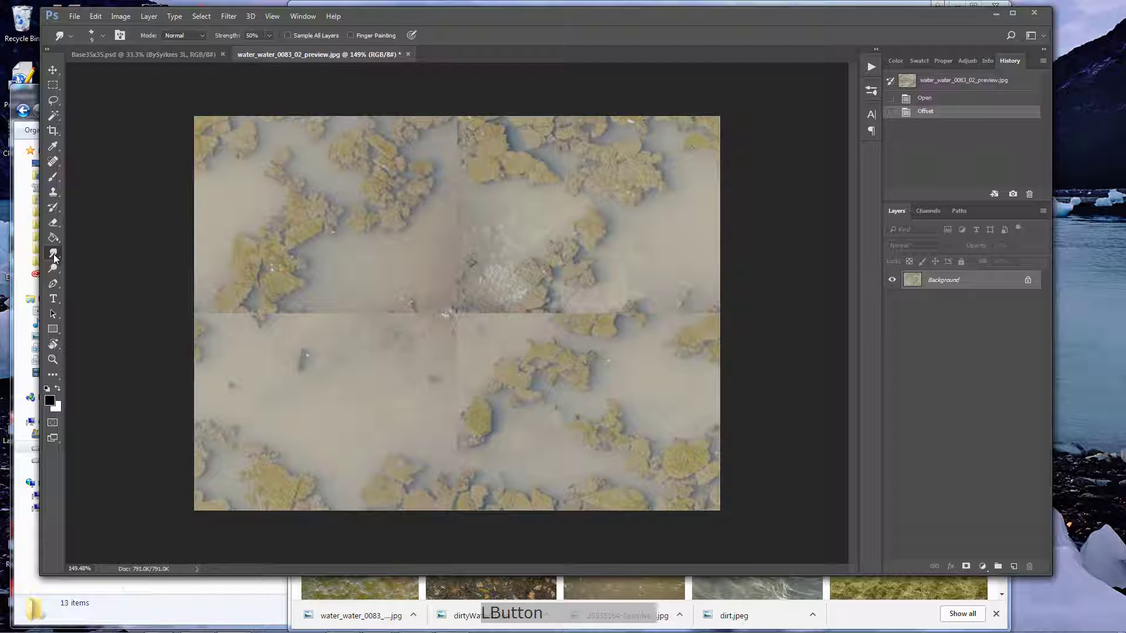
left_click(54, 193)
key("z")
left_click_drag(470, 317, 515, 315)
left_click(53, 193)
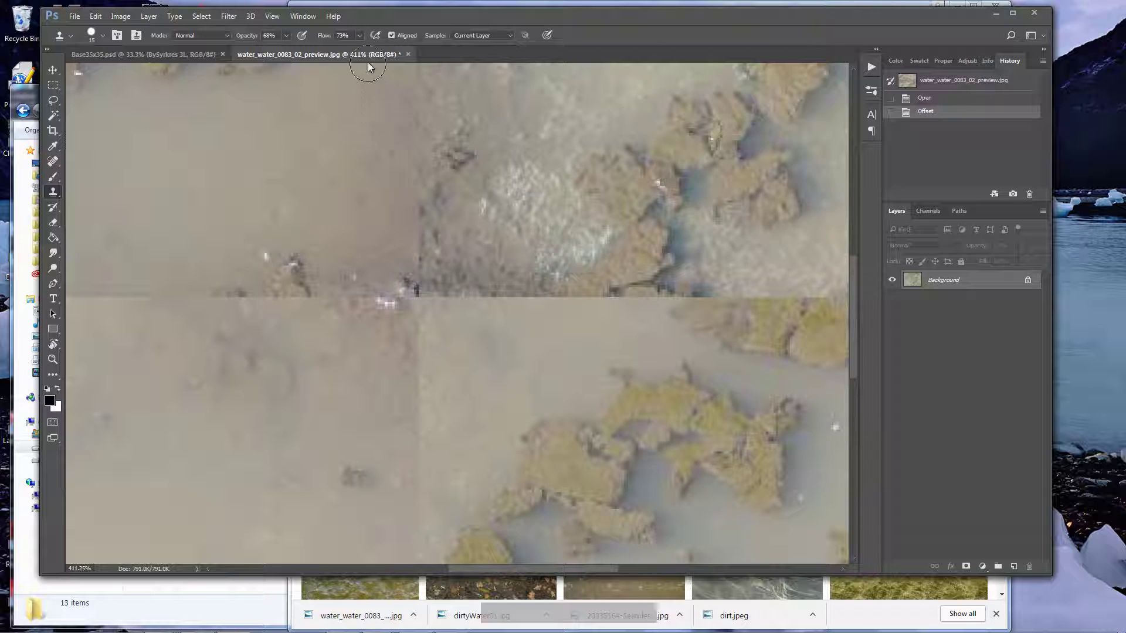
left_click(360, 36)
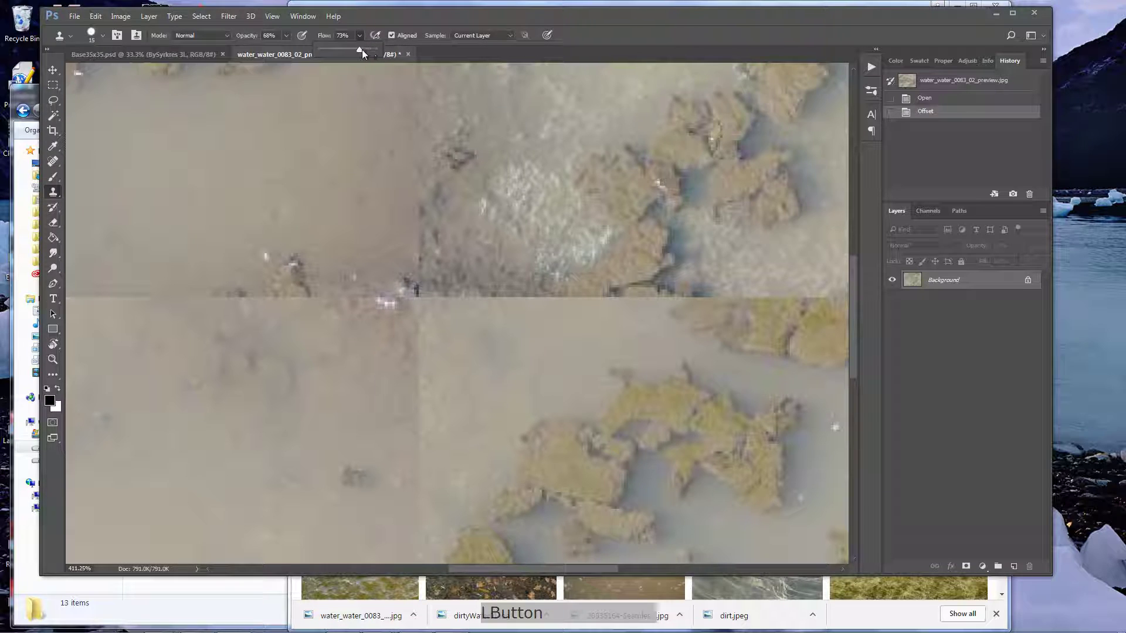
left_click_drag(360, 49, 391, 49)
left_click(287, 36)
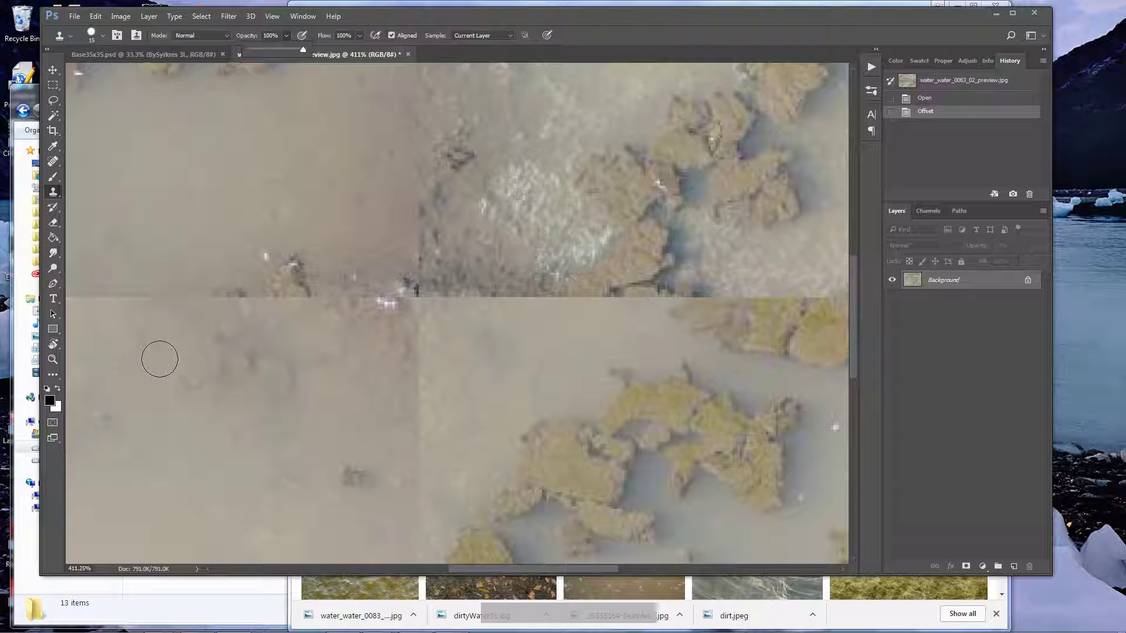
left_click(160, 359, "alt")
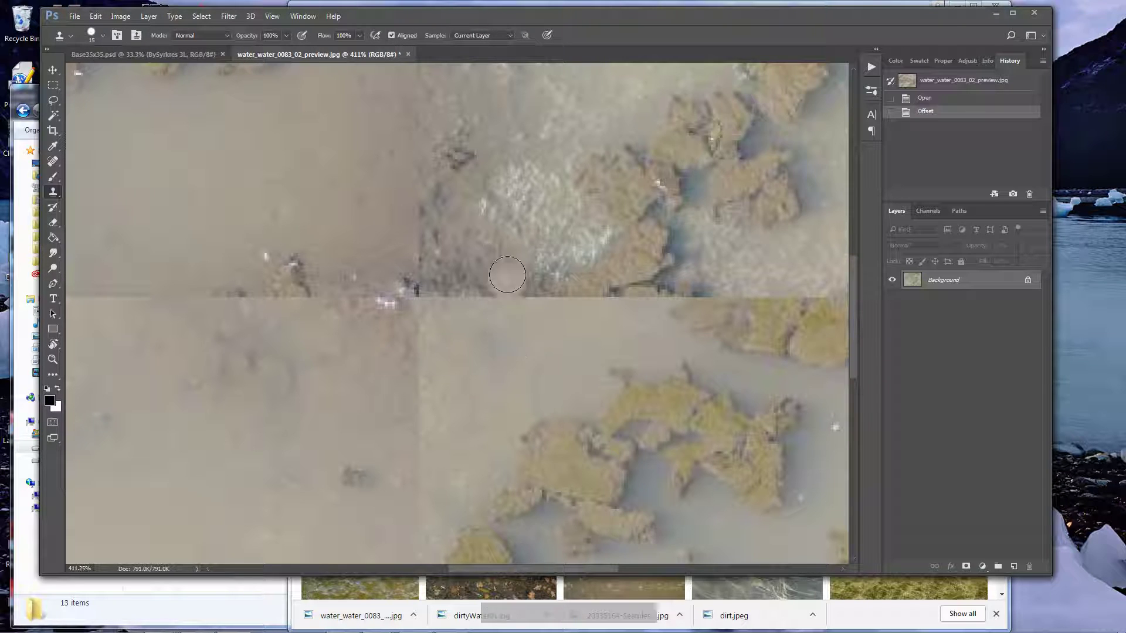
left_click(507, 208)
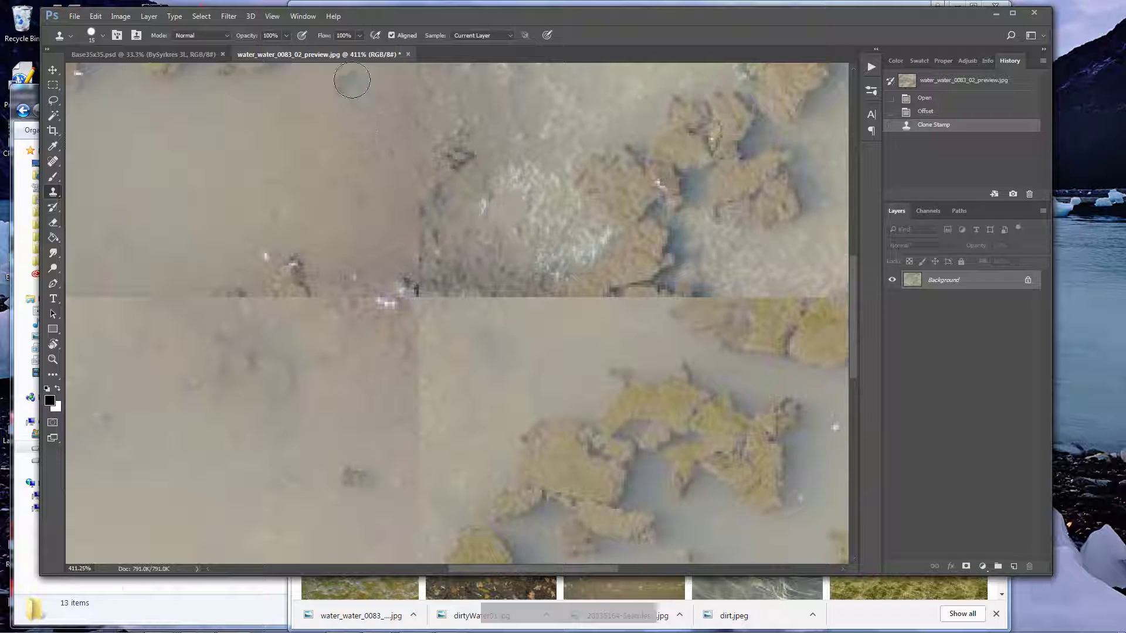
Set the Clone Stamp to 70% flow, 63% opacity and a brush size of 35
left_click(360, 36)
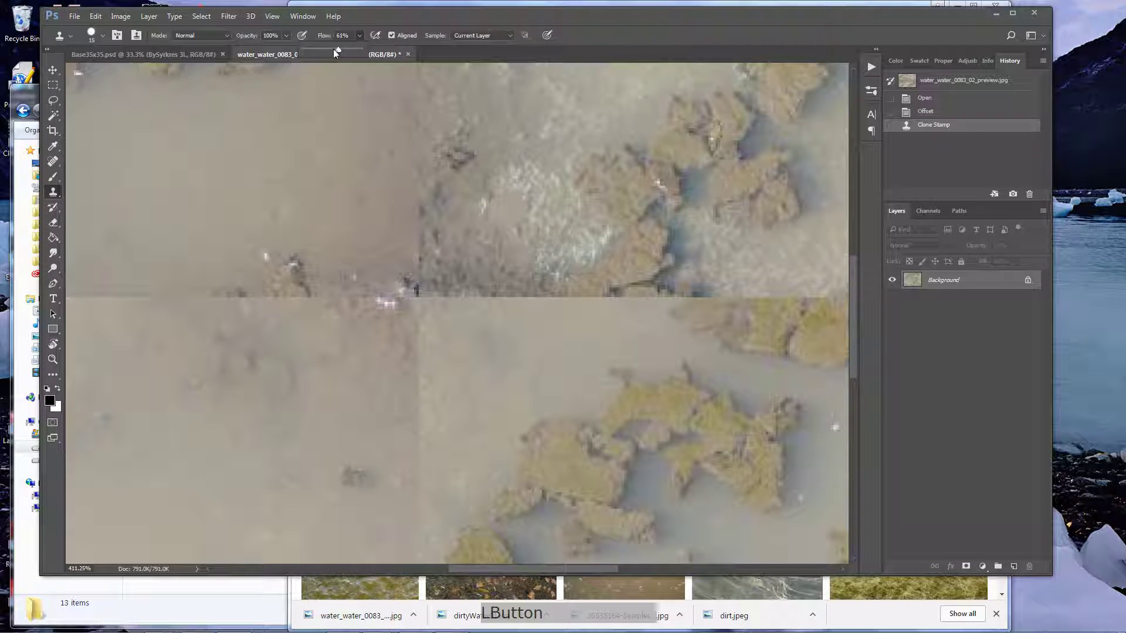
left_click(286, 36)
left_click_drag(266, 51, 266, 51)
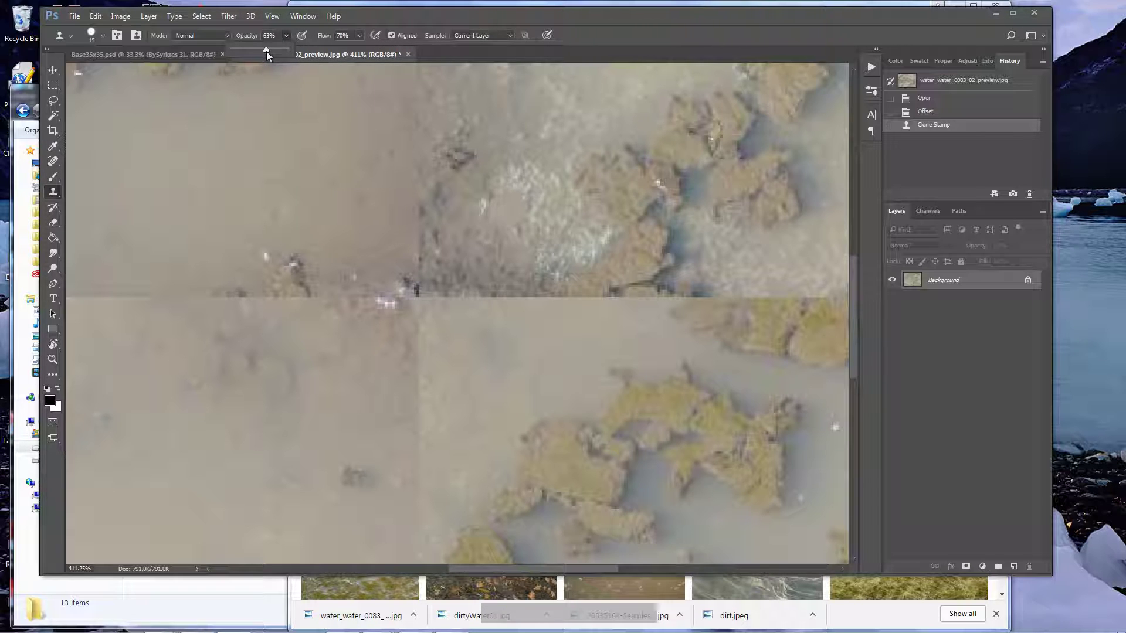
key("alt")
key("]")
key("]")
key("]")
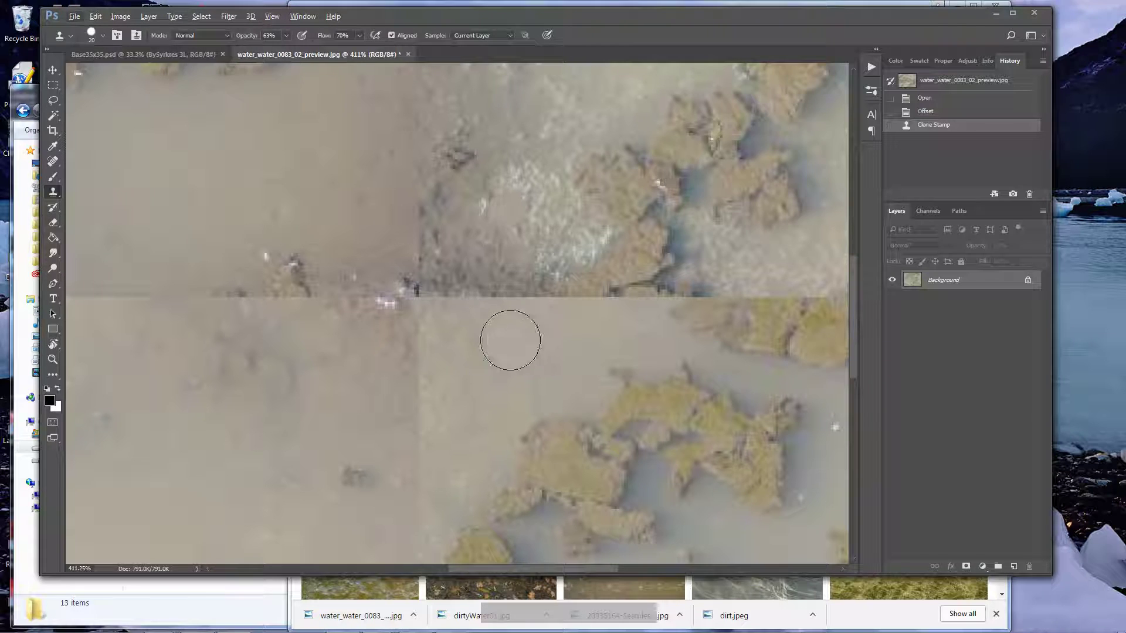
key("bracketright")
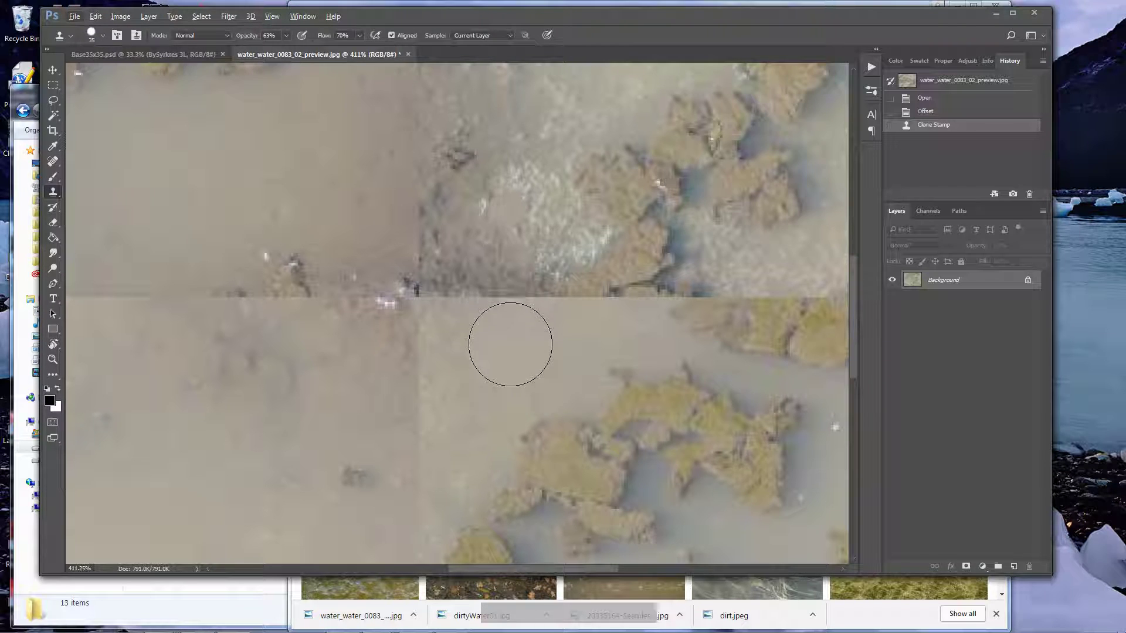
Clone clean water sampled below the horizontal seam over the dark specks just above it, beside the seam crossing
left_click(509, 349, "alt")
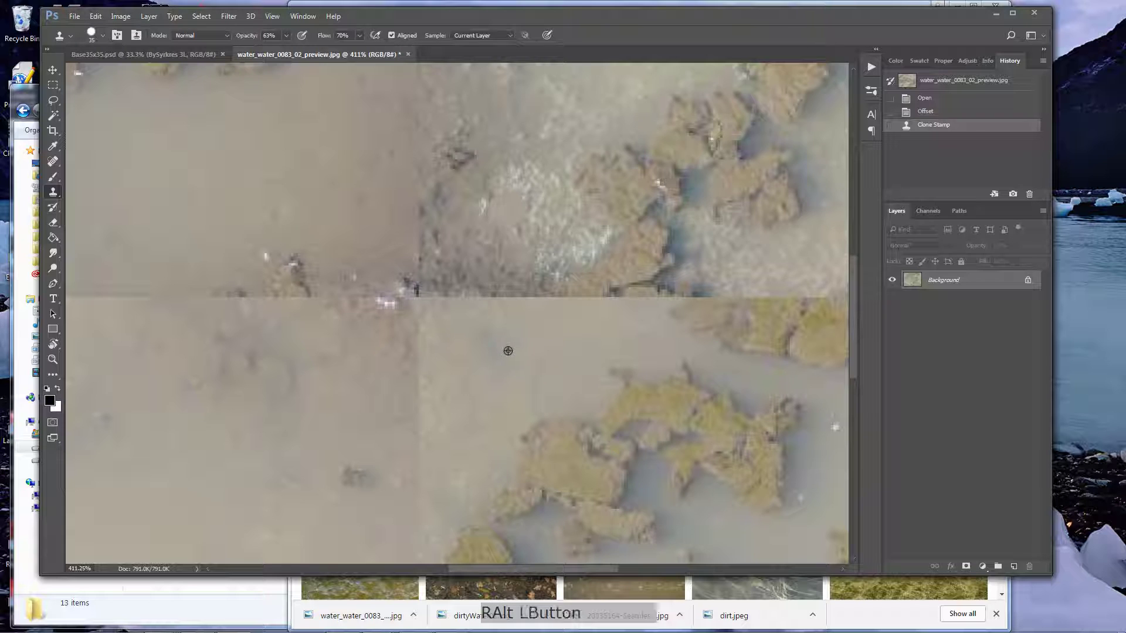
left_click(509, 328)
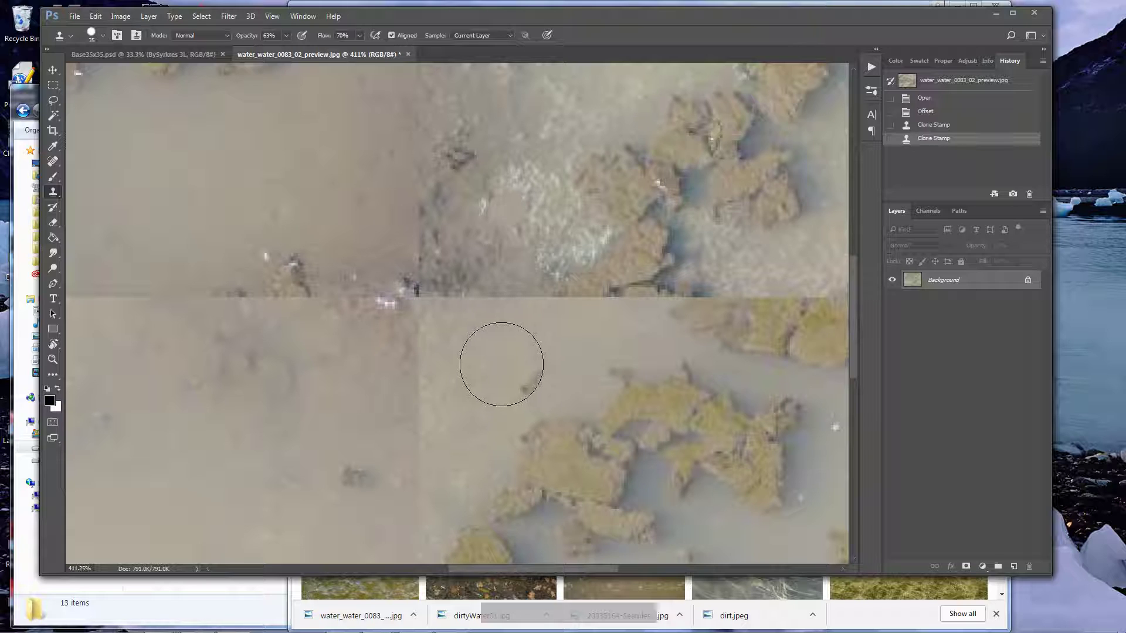
key("alt")
left_click(505, 360, "alt")
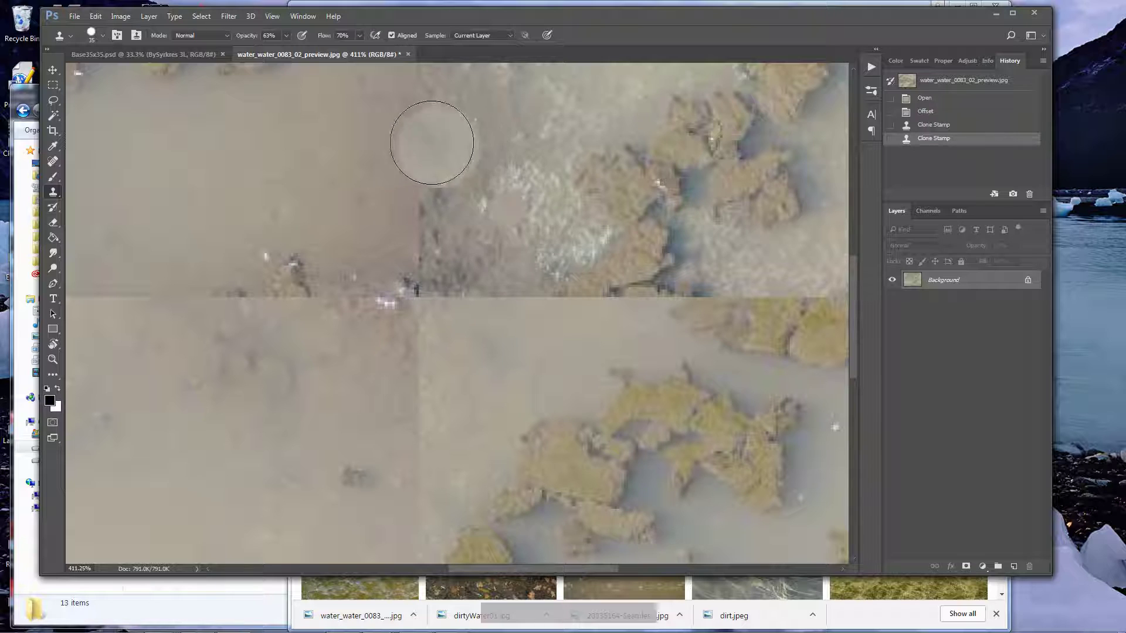
mouse_move(329, 185)
left_mouse_down()
mouse_move(312, 427)
mouse_move(254, 478)
mouse_move(243, 437)
left_mouse_up()
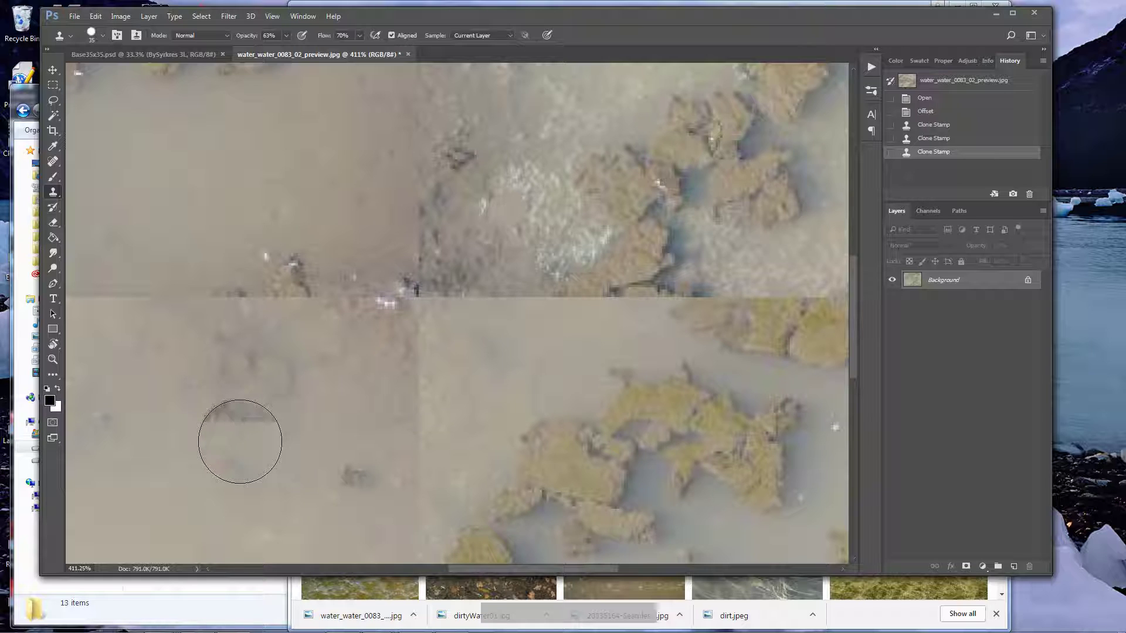
key("Escape")
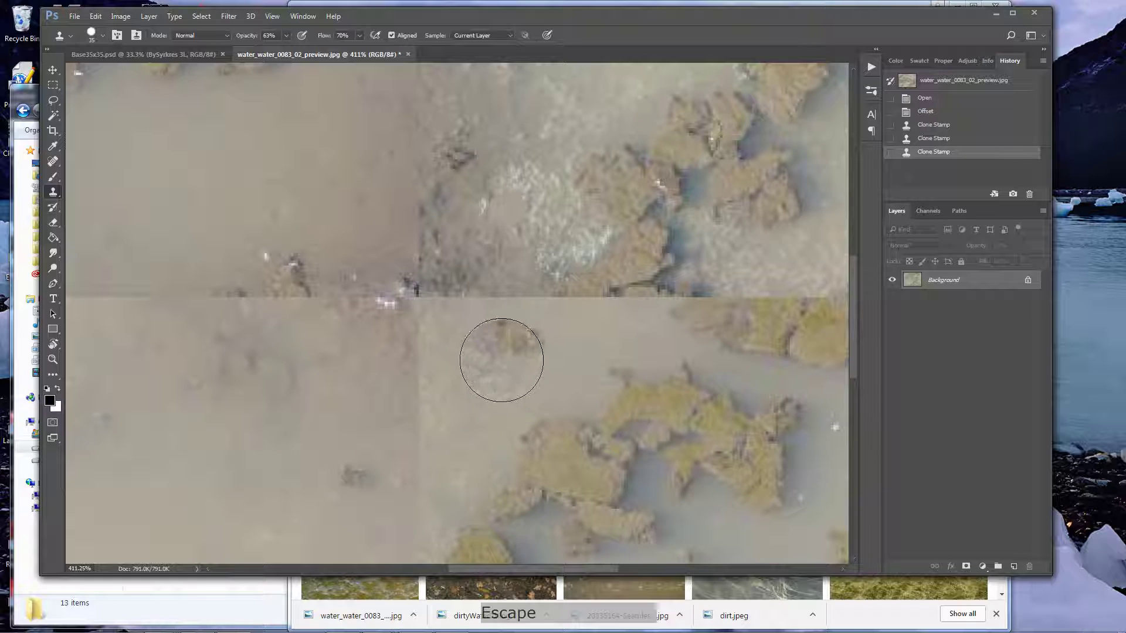
left_click(481, 356, "alt")
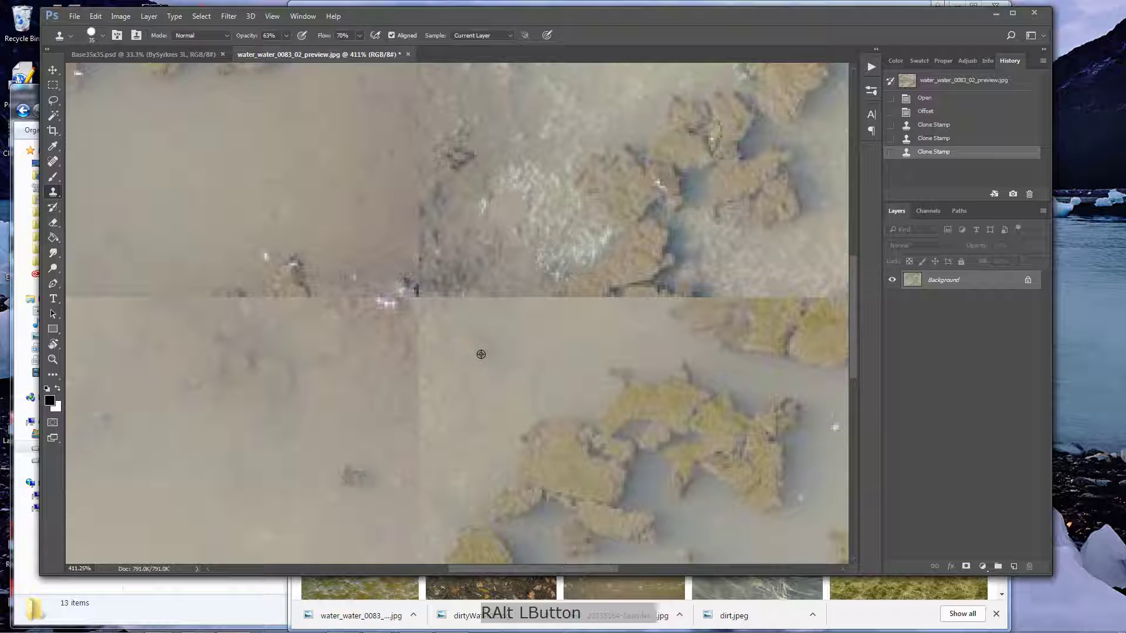
left_click(478, 305)
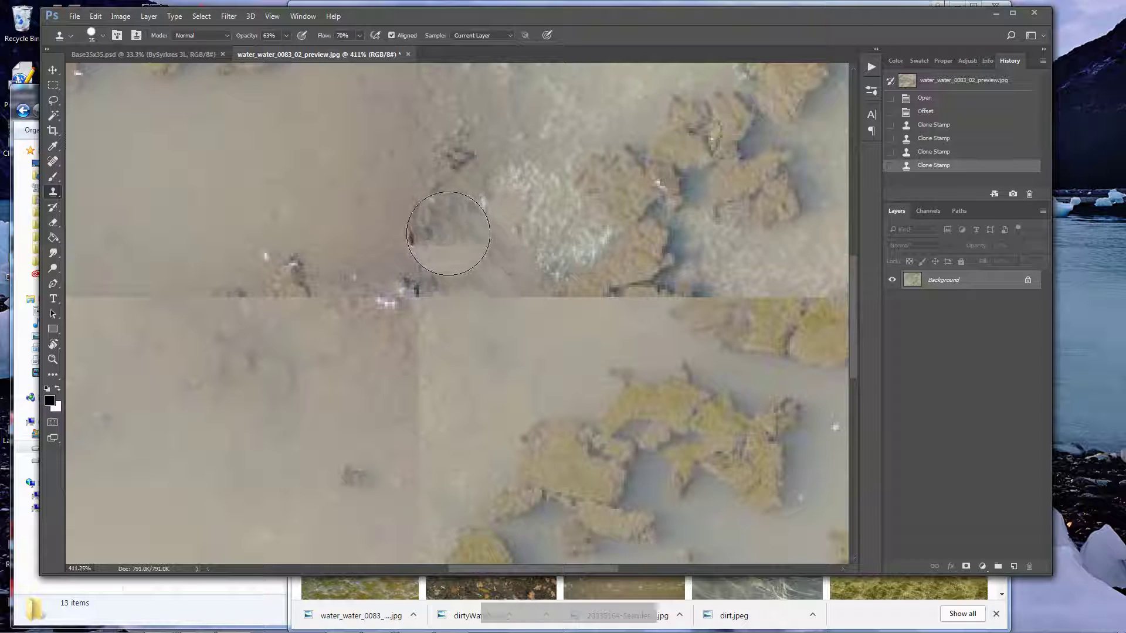
Clone white-speckled water across the horizontal seam near the crossing and cover the adjacent vertical seam with murky water
left_click(324, 200, "alt")
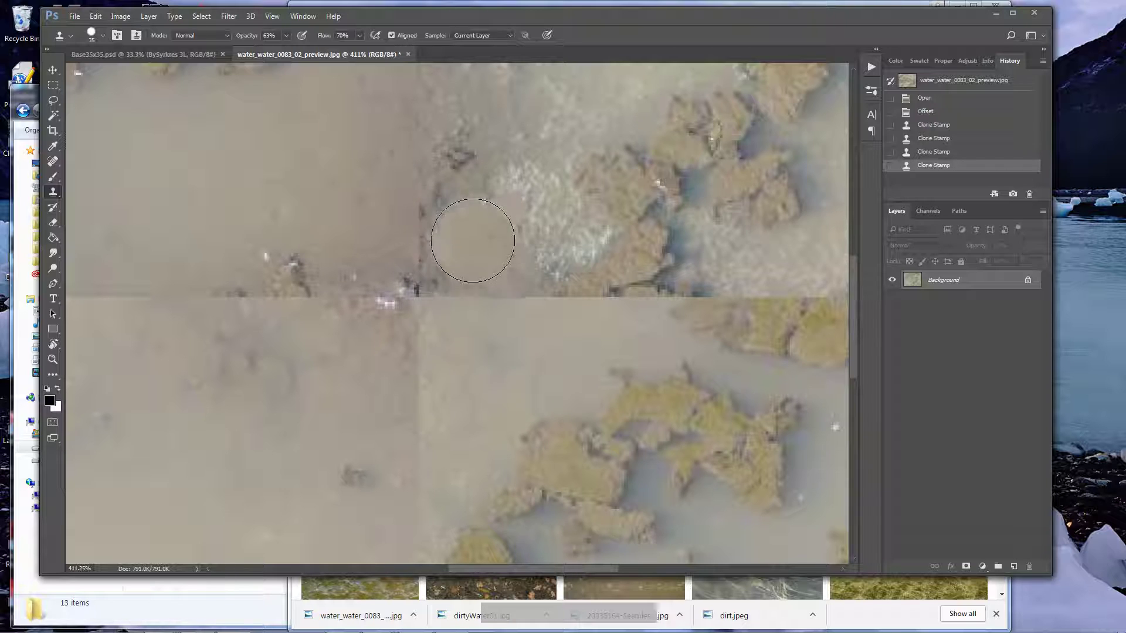
left_click(527, 232, "alt")
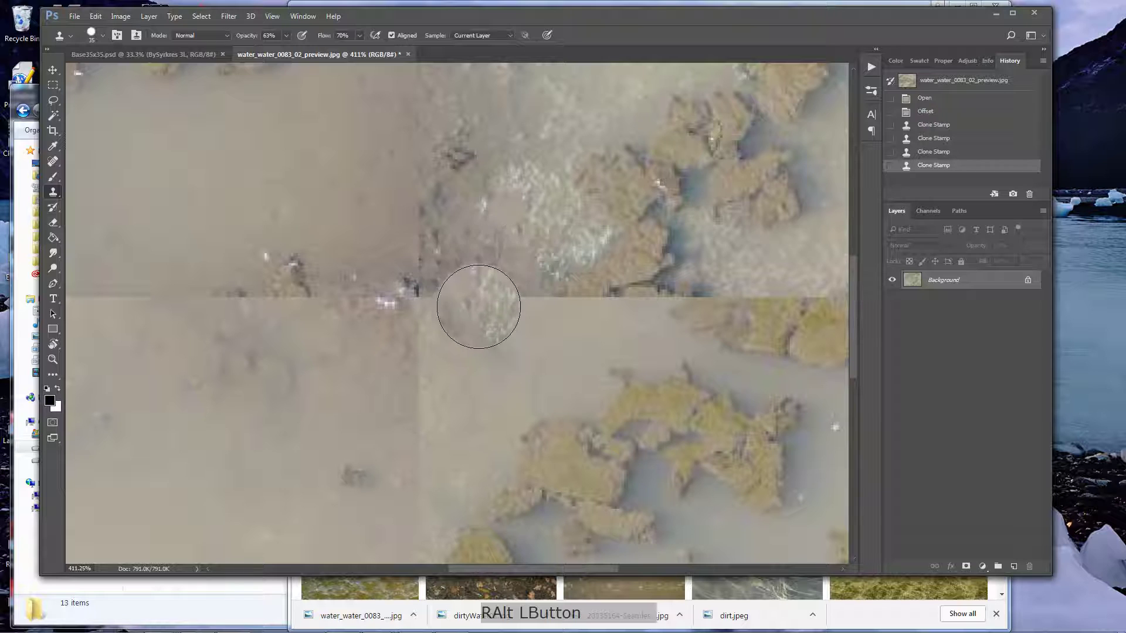
left_click(479, 307)
left_click(337, 402, "alt")
left_click(420, 395)
left_click_drag(417, 471, 418, 149)
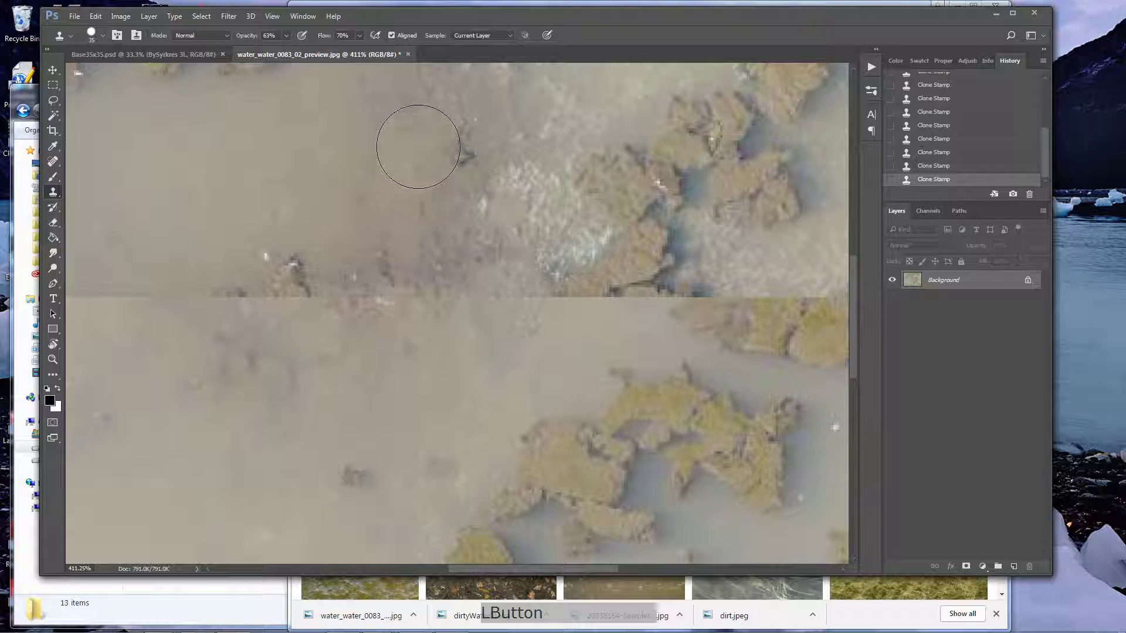
Clone murky water over the horizontal seam and debris left of the crossing, and blend the vertical seam below it
left_click(166, 196, "alt")
mouse_move(141, 312)
left_mouse_down()
mouse_move(235, 308)
mouse_move(296, 273)
mouse_move(316, 289)
mouse_move(370, 285)
mouse_move(463, 170)
mouse_move(463, 152)
mouse_move(507, 207)
mouse_move(407, 313)
mouse_move(442, 277)
mouse_move(416, 263)
mouse_move(519, 296)
mouse_move(482, 297)
mouse_move(383, 346)
mouse_move(359, 316)
mouse_move(147, 299)
left_mouse_up()
left_click(419, 405, "alt")
left_click(352, 414, "alt")
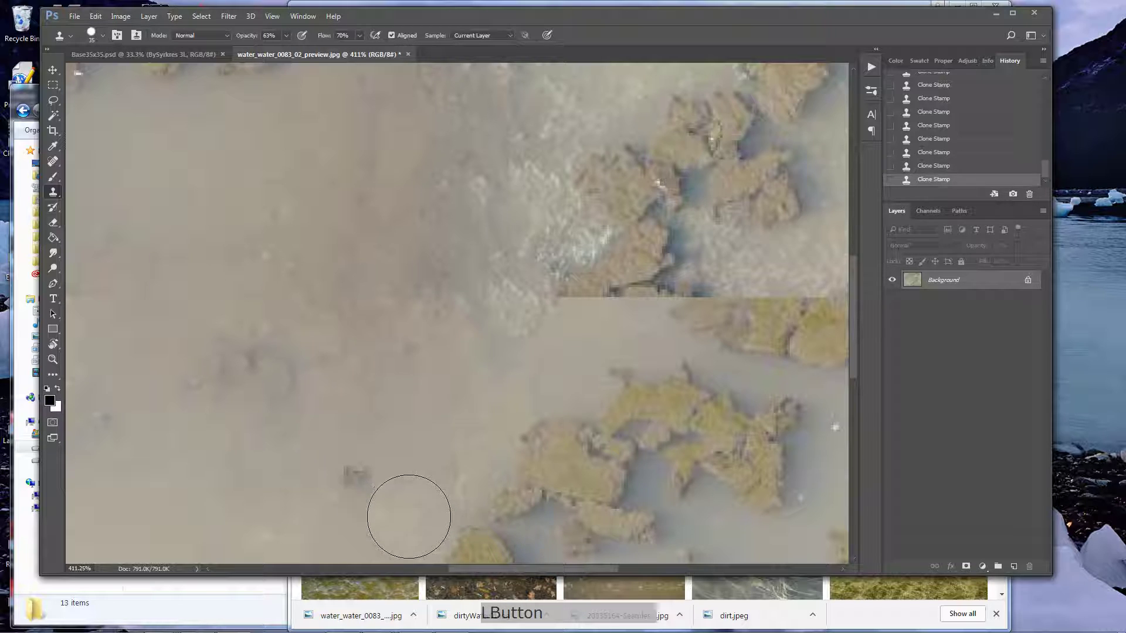
left_click(268, 465, "alt")
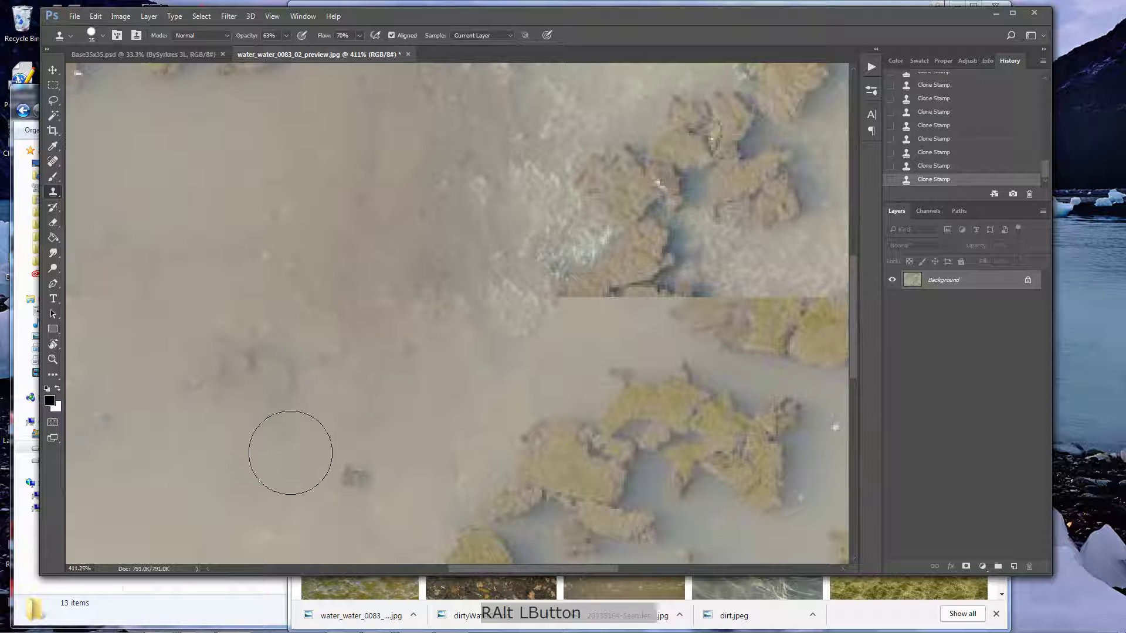
left_click(431, 290)
Clone water over the vertical seam above the crossing, up to the gap between the two upper rock clusters
scroll(423, 275, "up", 2)
scroll(424, 275, "up", 2)
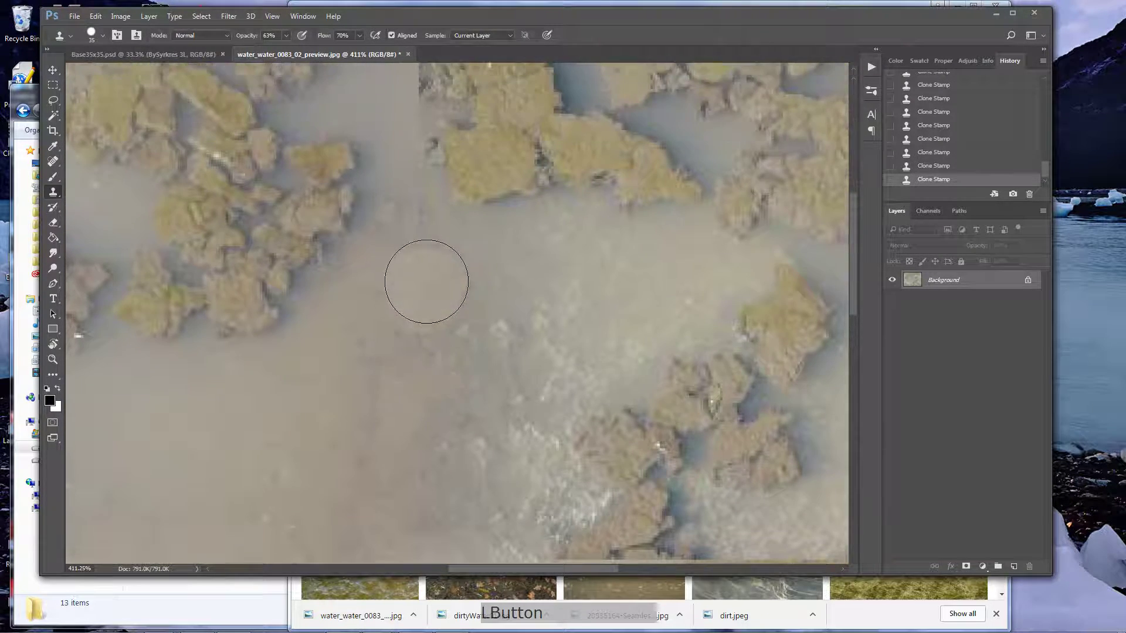
left_click(502, 321, "alt")
mouse_move(420, 334)
left_mouse_down()
mouse_move(426, 288)
mouse_move(402, 322)
left_mouse_up()
left_click(328, 375, "alt")
left_click(415, 295)
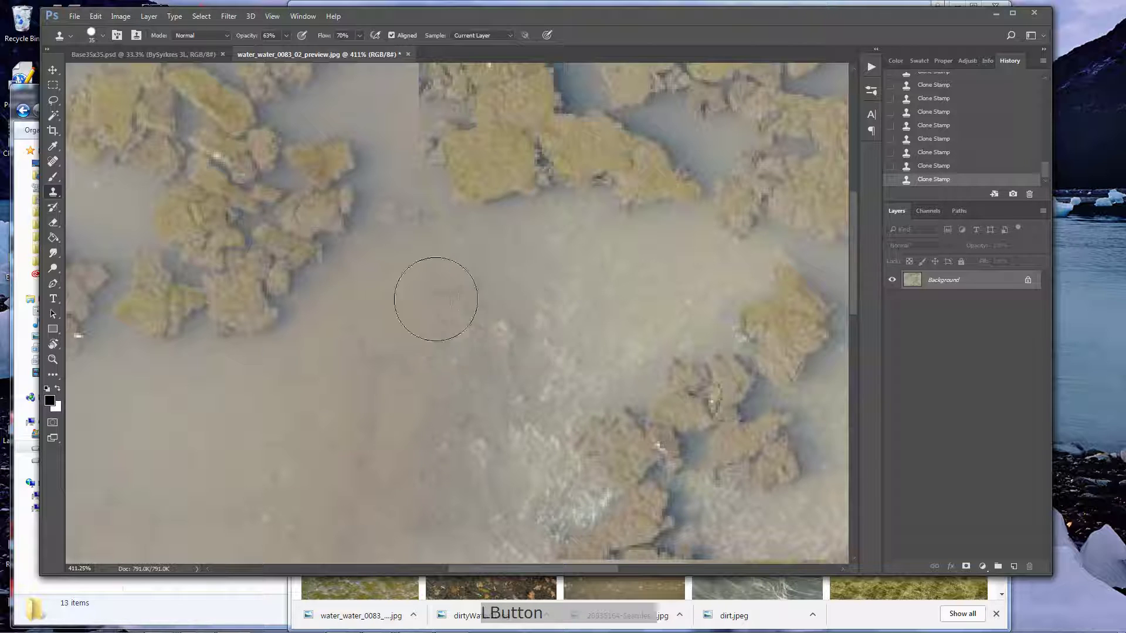
scroll(469, 327, "up", 2)
mouse_move(438, 313)
left_mouse_down()
mouse_move(409, 265)
mouse_move(430, 333)
mouse_move(402, 279)
mouse_move(408, 244)
left_mouse_up()
With a smaller Clone Stamp brush, clone water over the hard vertical rock edge near the image's upper border
key("bracketleft")
key("bracketleft")
scroll(410, 181, "up", 4)
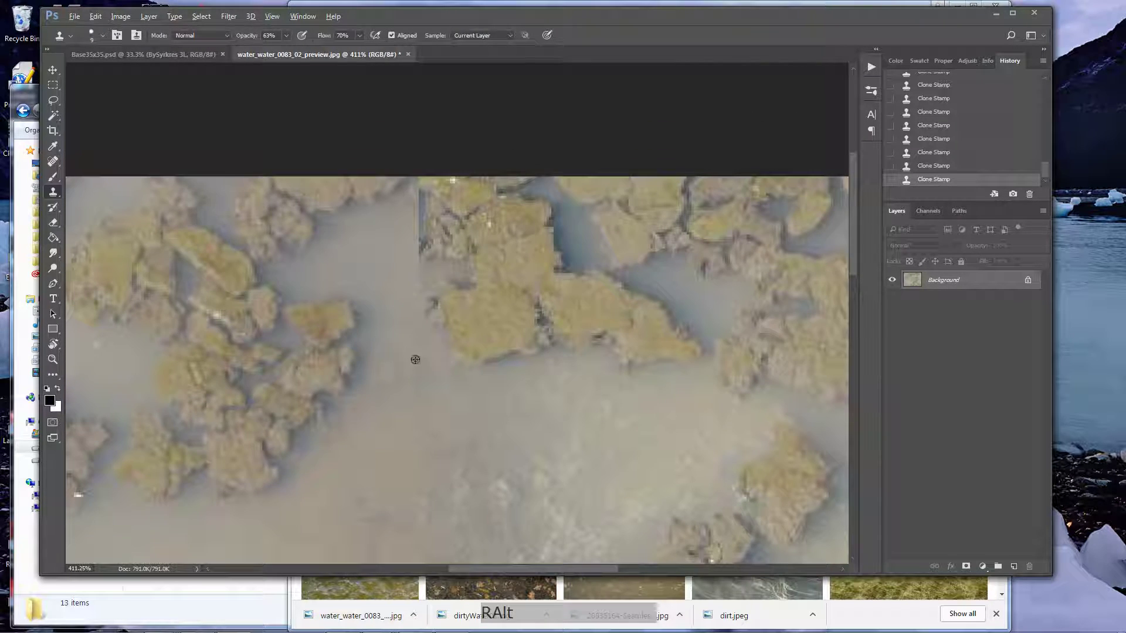
scroll(398, 268, "up", 2)
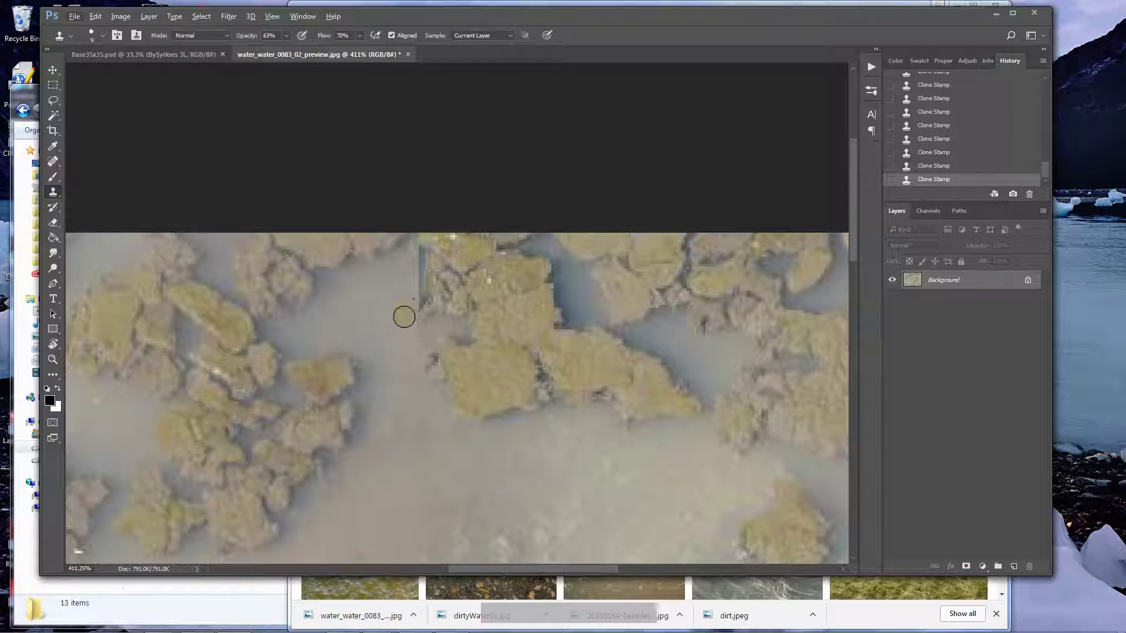
key("z")
left_click(399, 310)
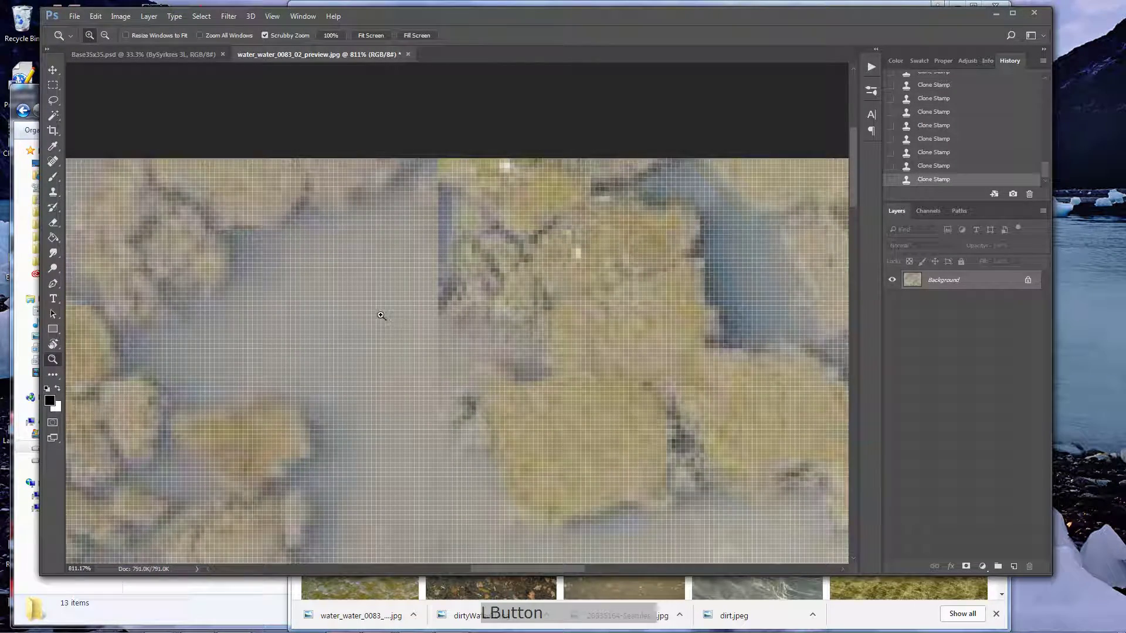
key("alt")
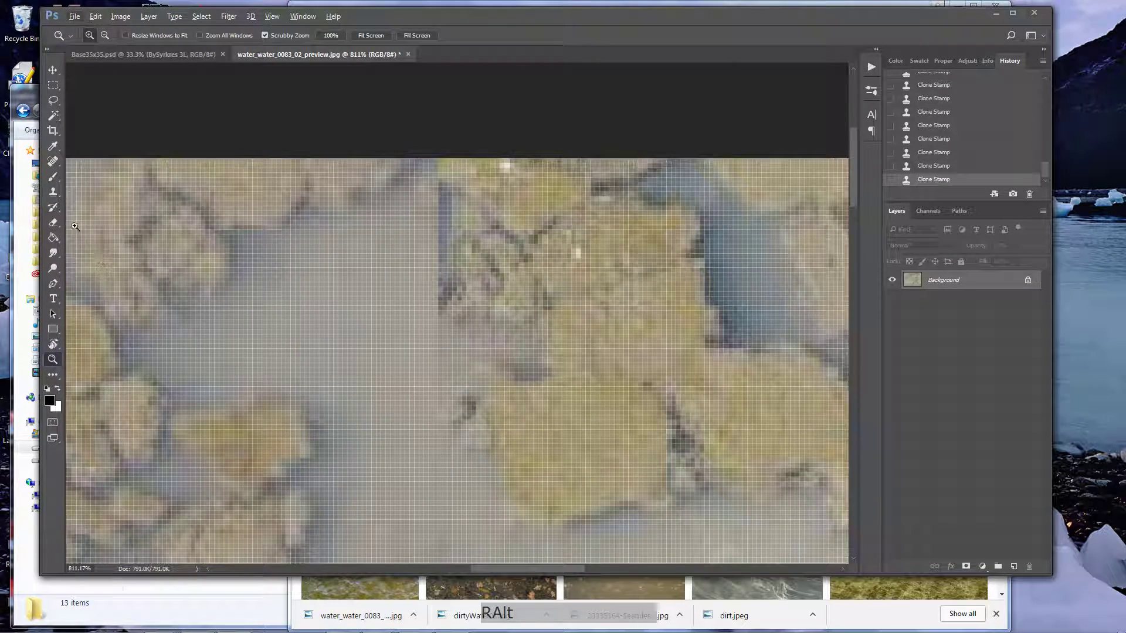
left_click(53, 194)
left_click(402, 322, "alt")
left_click_drag(435, 344, 434, 221)
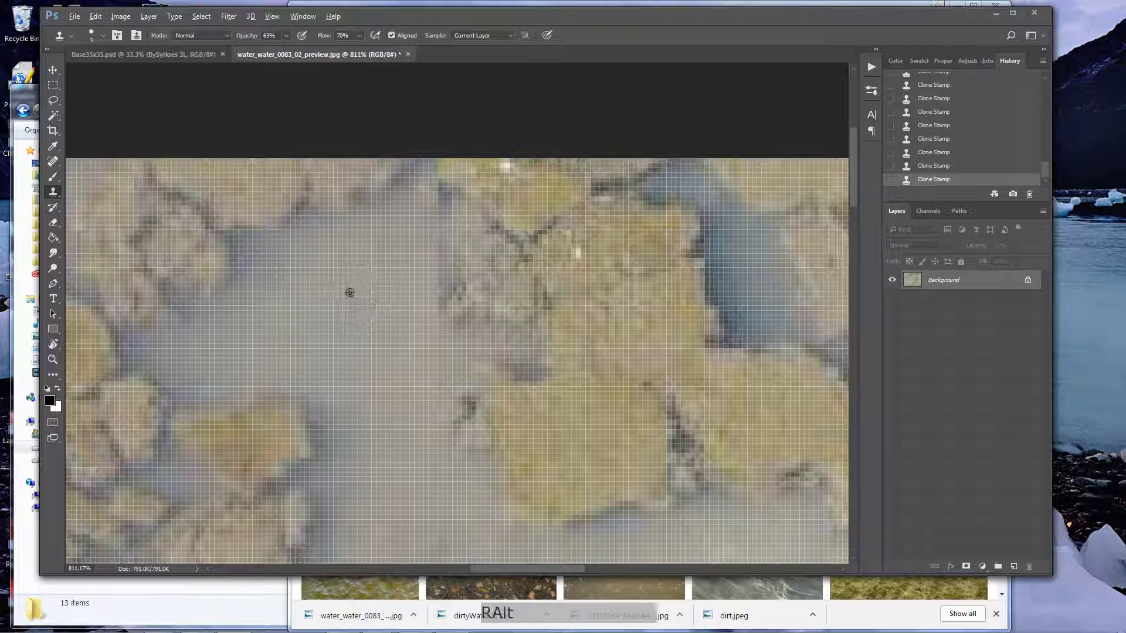
Clone water over the grey rocks left of the yellow cluster, smoothing the area with a brush size of 20
left_click(296, 309, "alt")
mouse_move(470, 252)
left_mouse_down()
mouse_move(494, 268)
mouse_move(523, 315)
mouse_move(443, 304)
mouse_move(476, 301)
left_mouse_up()
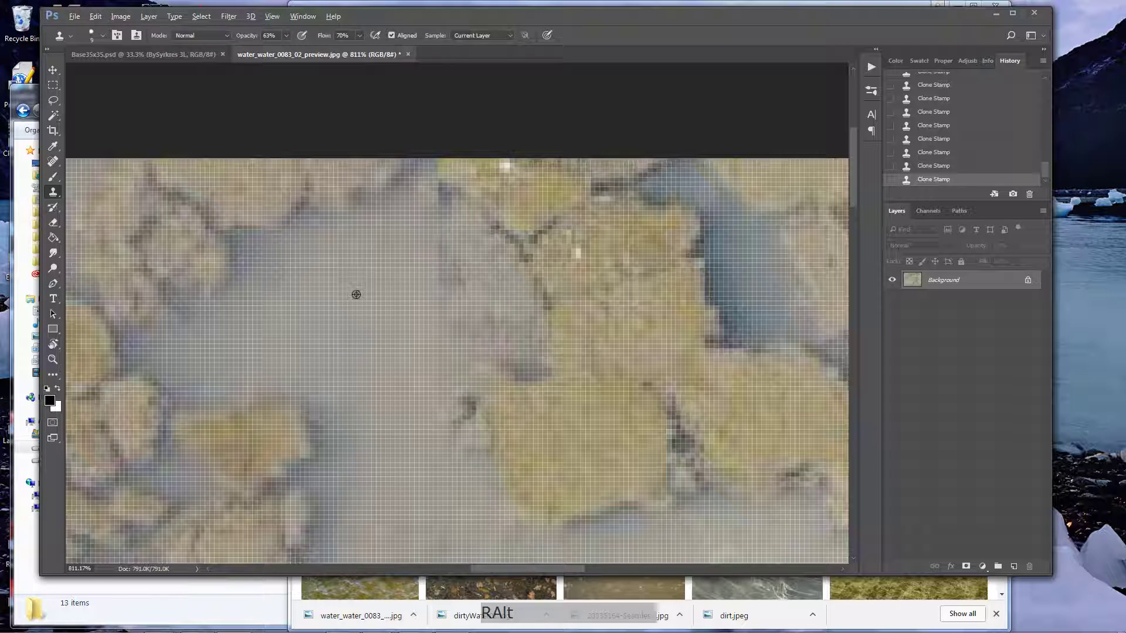
key("bracketright")
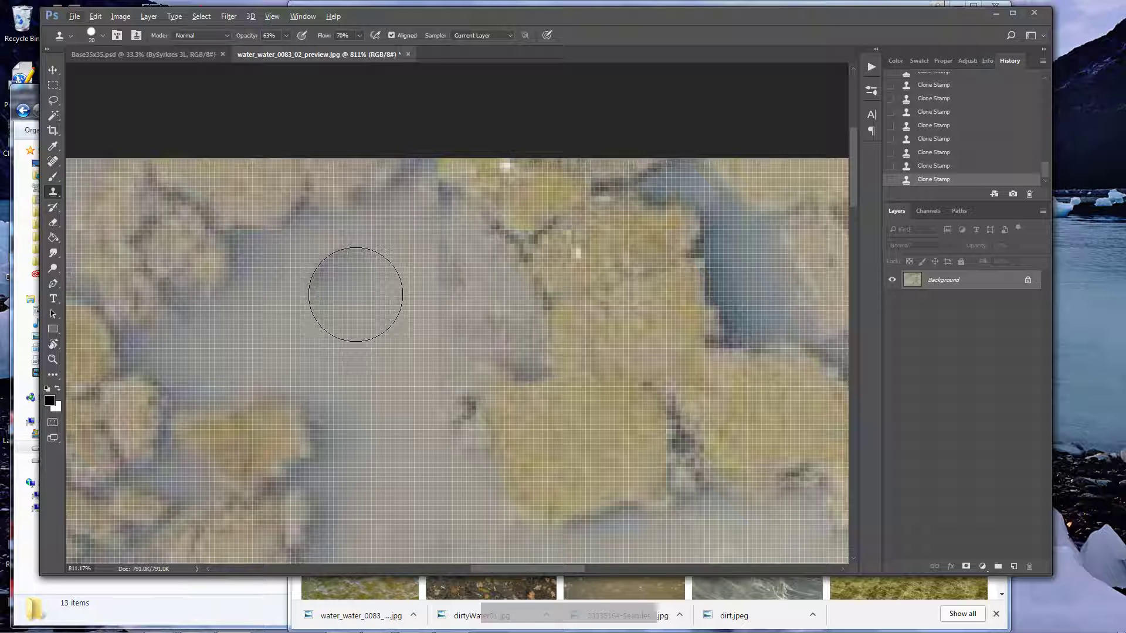
left_click(355, 294, "alt")
mouse_move(438, 272)
left_mouse_down()
mouse_move(486, 314)
mouse_move(496, 306)
mouse_move(431, 238)
mouse_move(397, 262)
mouse_move(423, 289)
mouse_move(423, 238)
mouse_move(427, 335)
mouse_move(387, 310)
mouse_move(360, 310)
mouse_move(377, 295)
mouse_move(399, 323)
left_mouse_up()
scroll(422, 332, "up", 3)
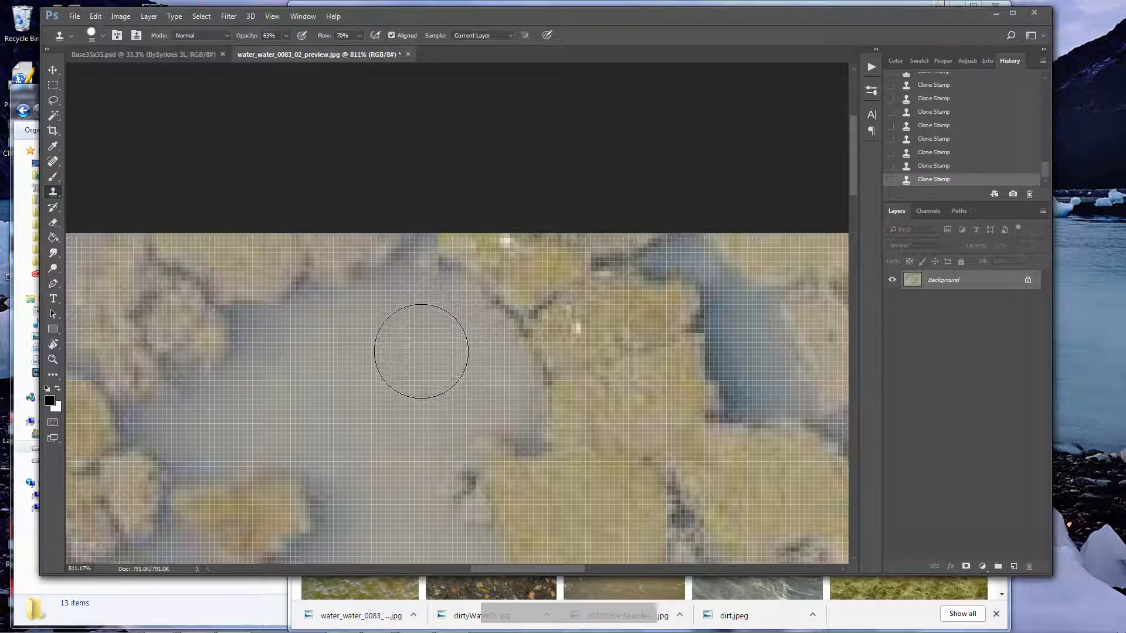
With a small brush, clone rock texture across the vertical seam at the image's upper border and tidy the rock edge
key("bracketleft")
key("bracketleft")
key("bracketleft")
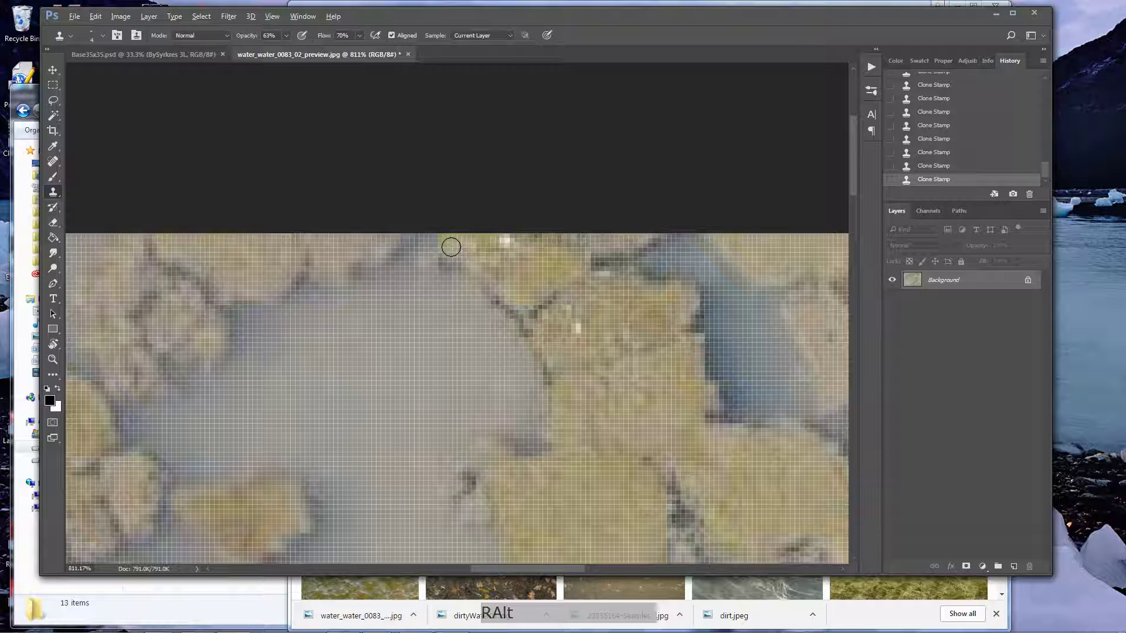
left_click(431, 242)
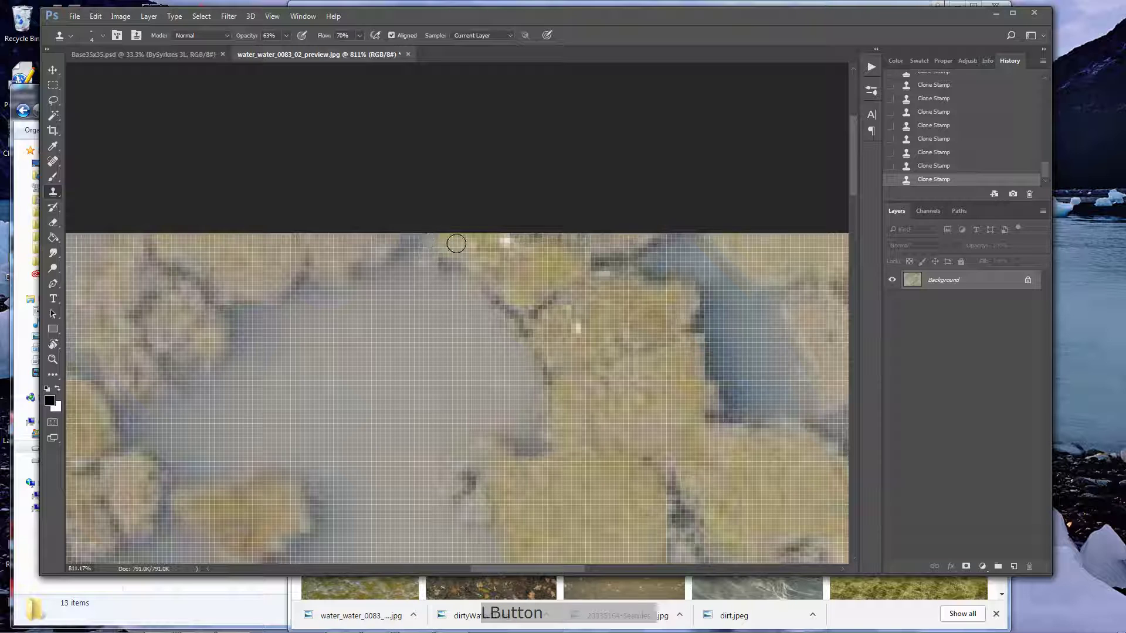
left_click(441, 254, "alt")
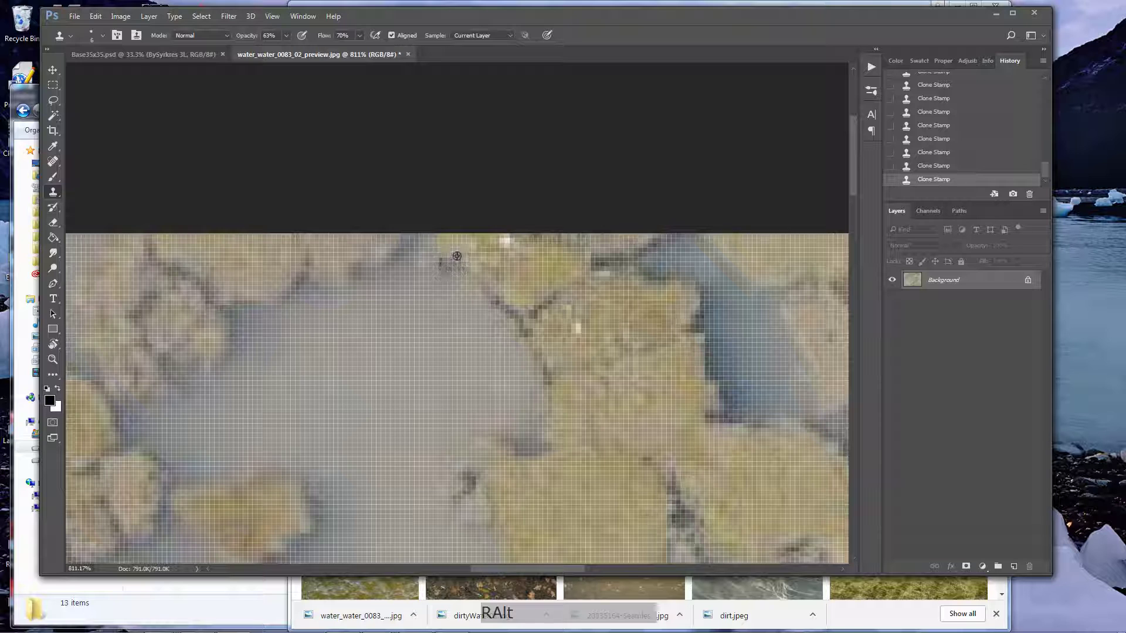
left_click(439, 254)
left_click(459, 245, "alt")
left_click(430, 239)
left_click(530, 328)
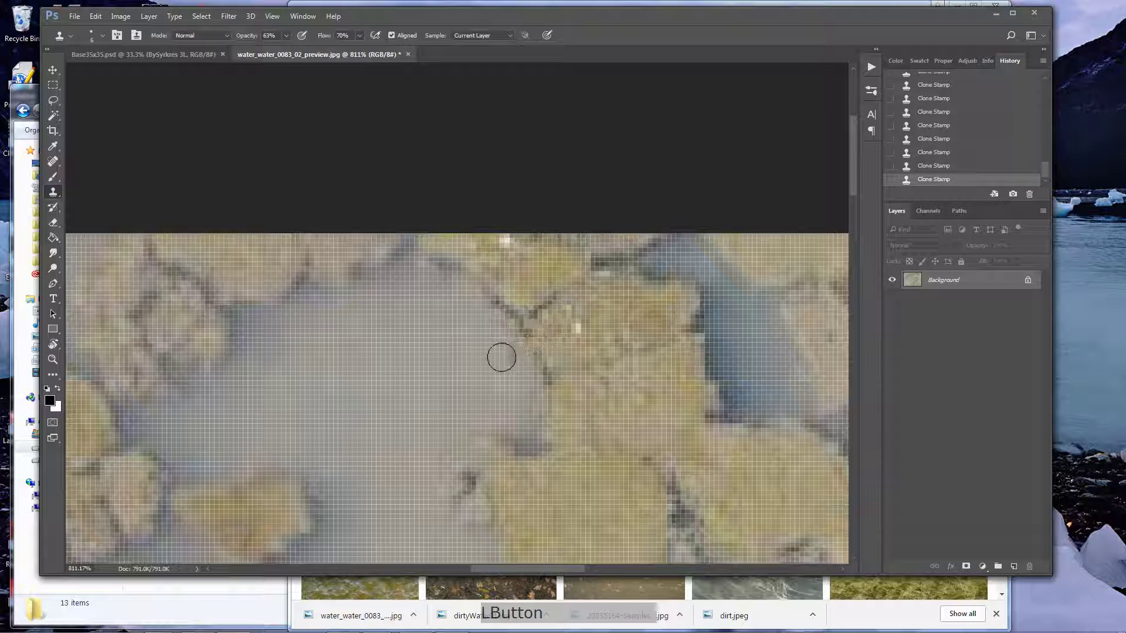
Clone water over the horizontal seam to the right of the left-hand rock cluster, using a brush size of 10
key("ctrl+0")
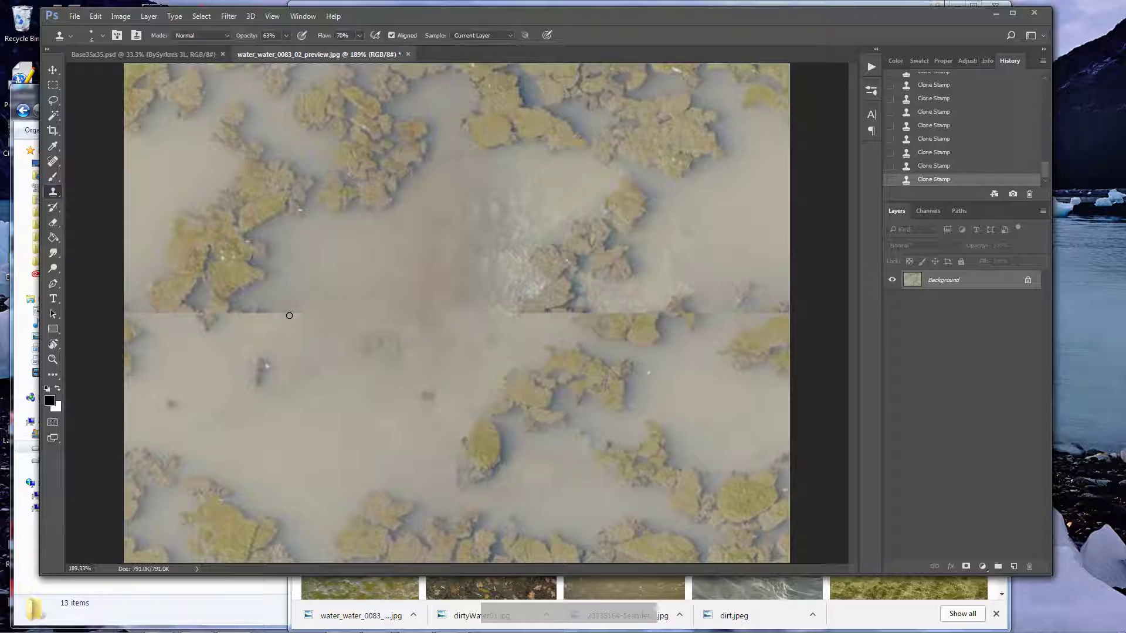
key("z")
left_click_drag(196, 315, 251, 314)
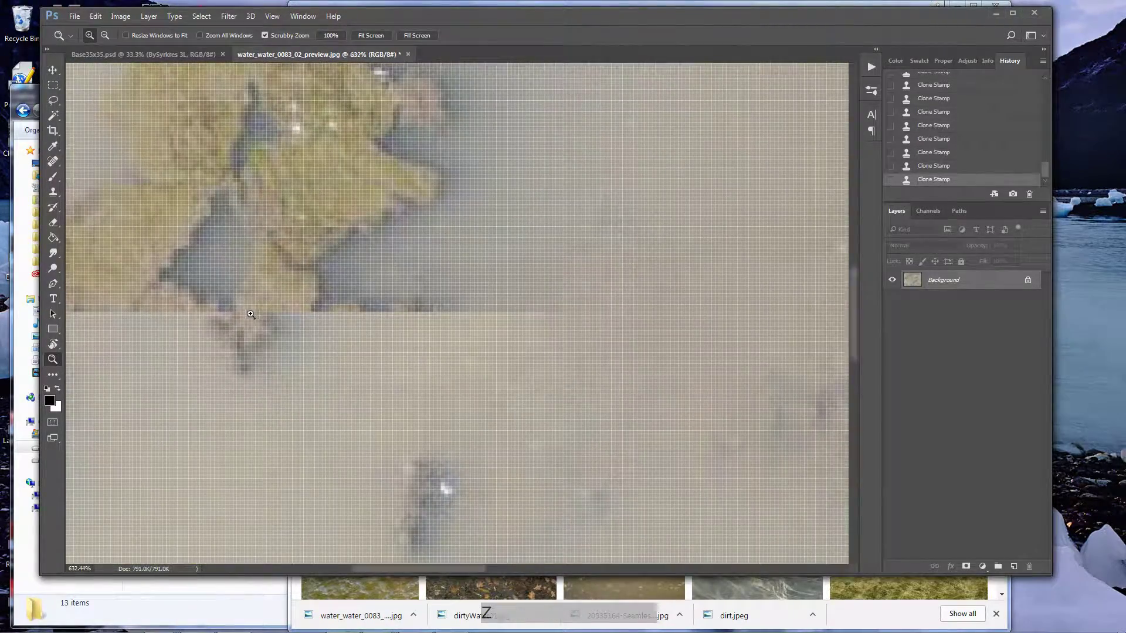
left_click_drag(430, 568, 400, 568)
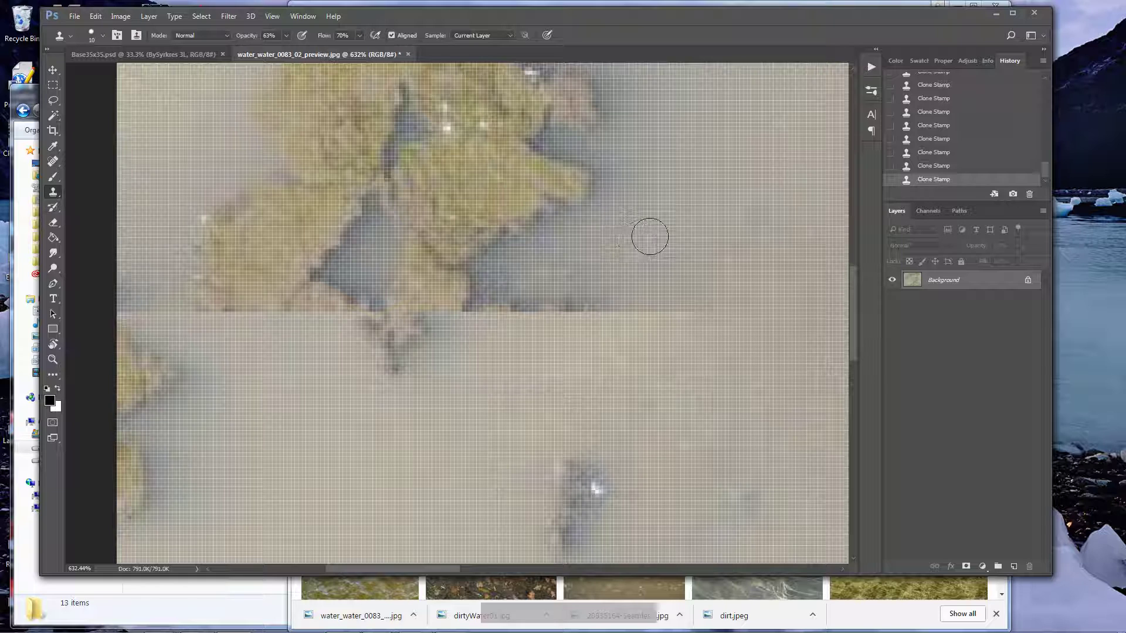
left_click(661, 304)
left_click(685, 370, "alt")
left_click(655, 301)
left_click(666, 264)
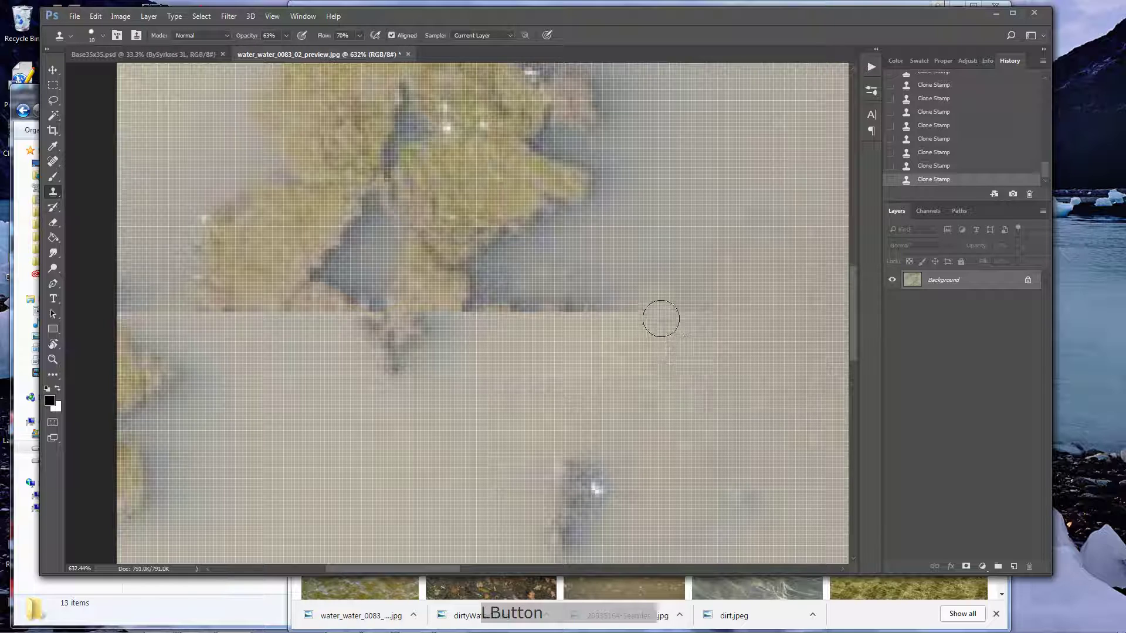
left_click(654, 199, "alt")
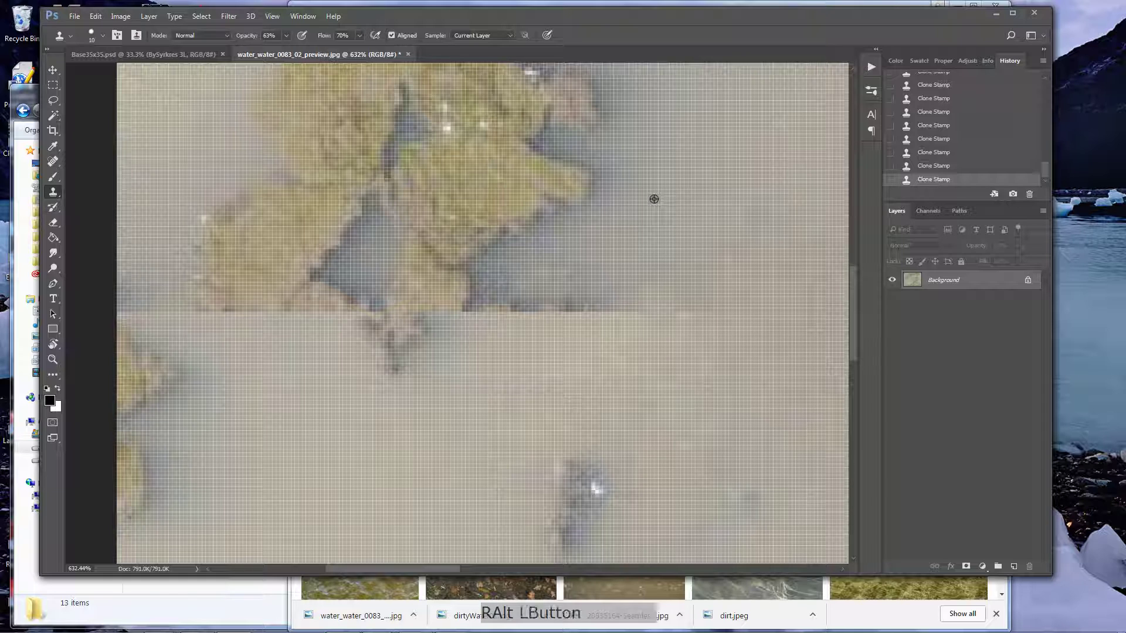
left_click(645, 302)
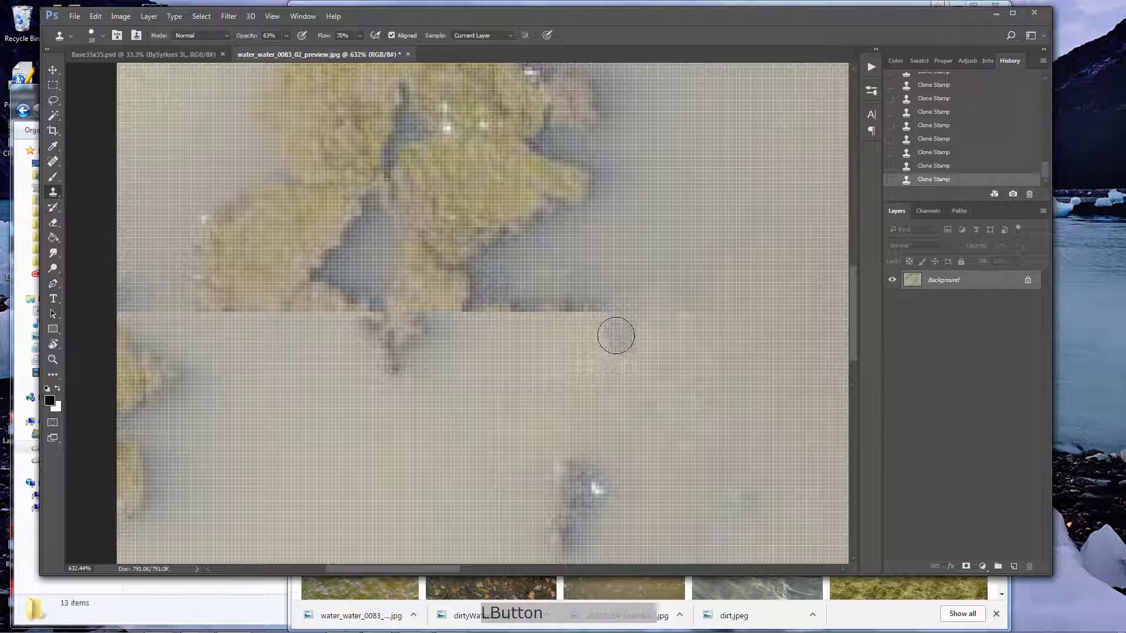
Enlarge the Clone Stamp brush to 30 and clone water over the dark seam edge beside the left-hand rock cluster
left_click(559, 401, "alt")
key("]")
key("]")
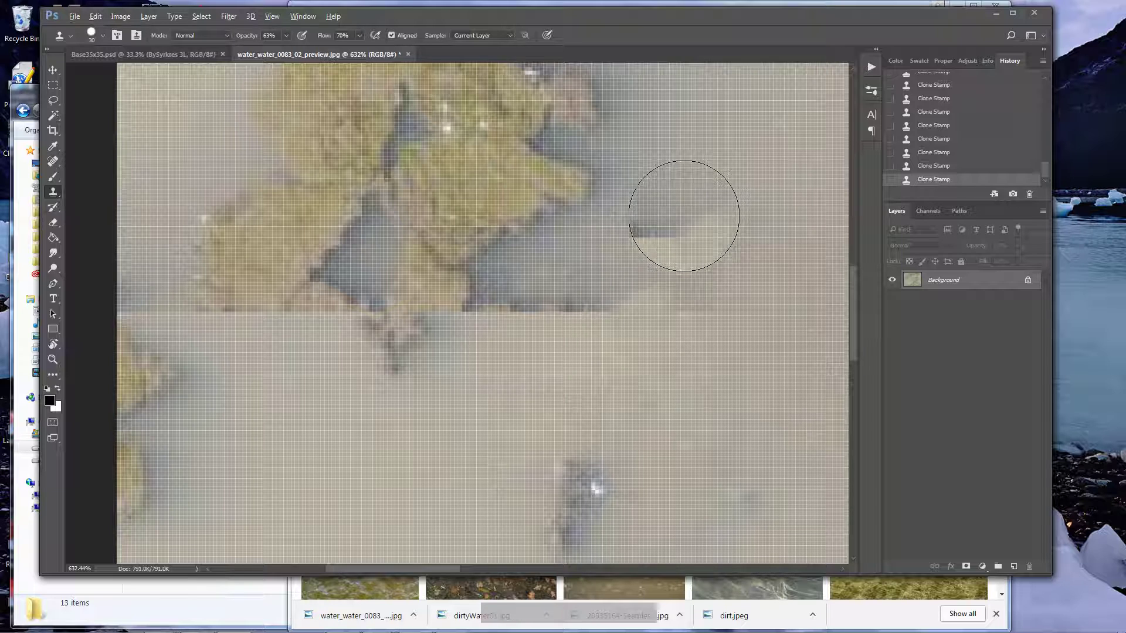
left_click(684, 214, "alt")
mouse_move(653, 294)
left_mouse_down()
mouse_move(556, 304)
mouse_move(626, 311)
left_mouse_up()
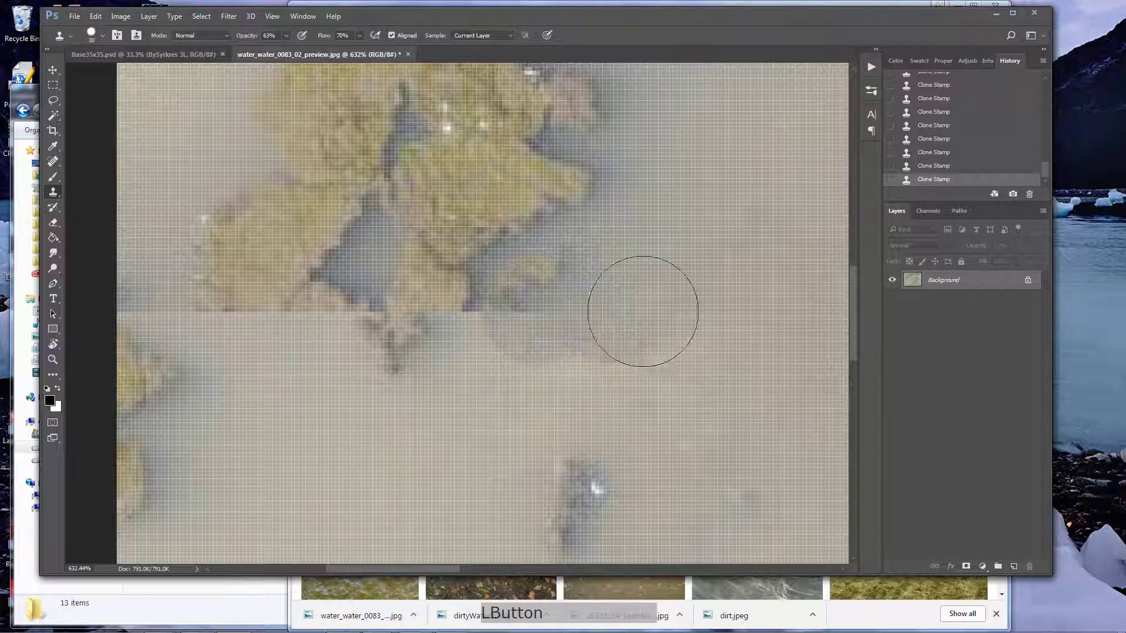
Clone water over the horizontal seam and rock remnant right of the left-hand cluster, refining the rock edge with a brush size of 10
left_click(480, 415, "alt")
mouse_move(523, 352)
left_mouse_down()
mouse_move(545, 300)
mouse_move(563, 292)
mouse_move(662, 307)
mouse_move(525, 354)
mouse_move(450, 414)
mouse_move(502, 403)
mouse_move(600, 330)
mouse_move(551, 353)
mouse_move(578, 286)
mouse_move(626, 269)
mouse_move(609, 286)
mouse_move(562, 288)
mouse_move(577, 333)
mouse_move(538, 300)
mouse_move(587, 302)
left_mouse_up()
left_click(685, 366, "alt")
key("bracketleft")
key("bracketleft")
key("bracketleft")
key("bracketleft")
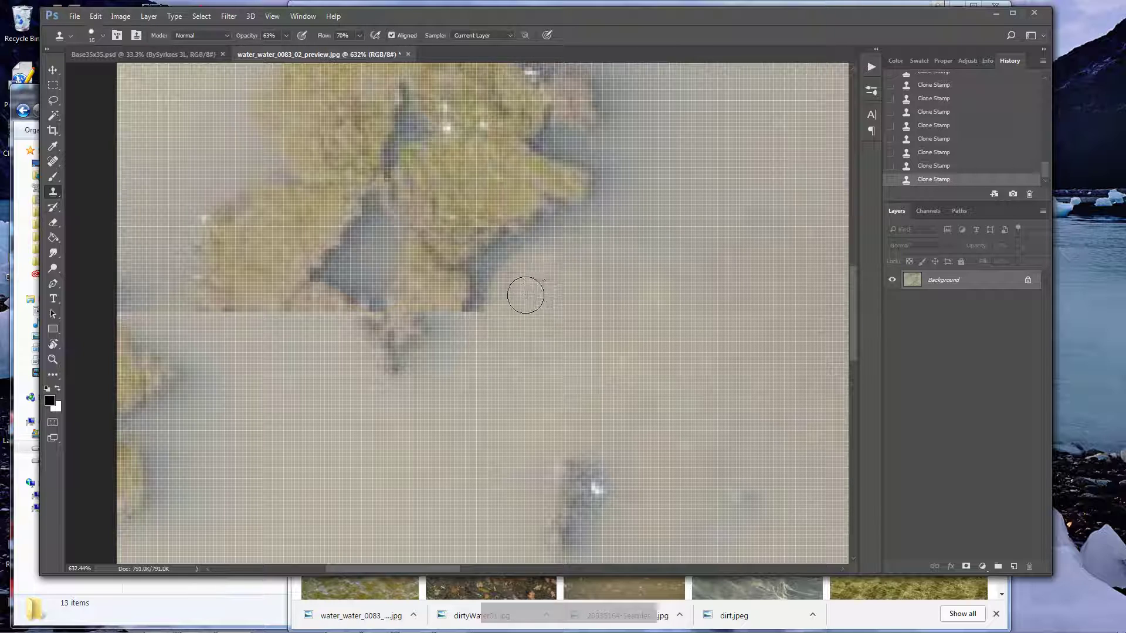
mouse_move(511, 305)
left_mouse_down()
mouse_move(497, 281)
mouse_move(525, 256)
mouse_move(626, 225)
mouse_move(613, 212)
mouse_move(448, 256)
mouse_move(366, 253)
mouse_move(483, 253)
mouse_move(509, 260)
left_mouse_up()
Try cloning over the small water gap inside the left-hand rock cluster, and undo the stroke
left_click(367, 254, "alt")
left_click(516, 253, "alt")
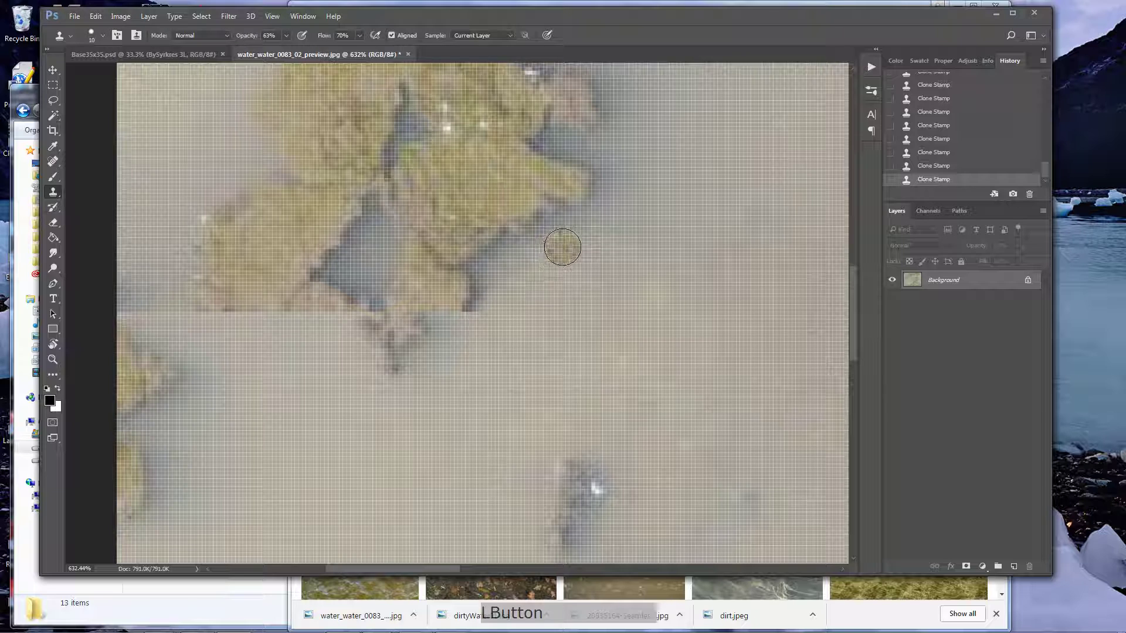
left_click_drag(375, 240, 366, 252)
key("ctrl+z")
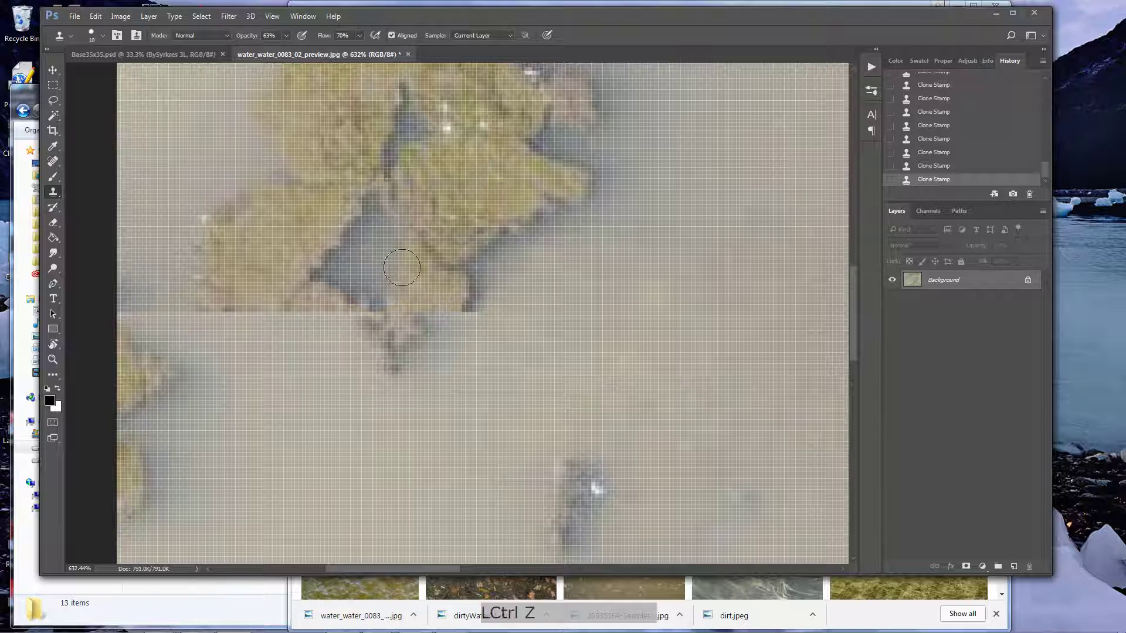
Clone shadowed water along the lower-right edge of the left-hand rock cluster, down across the horizontal seam
key("alt")
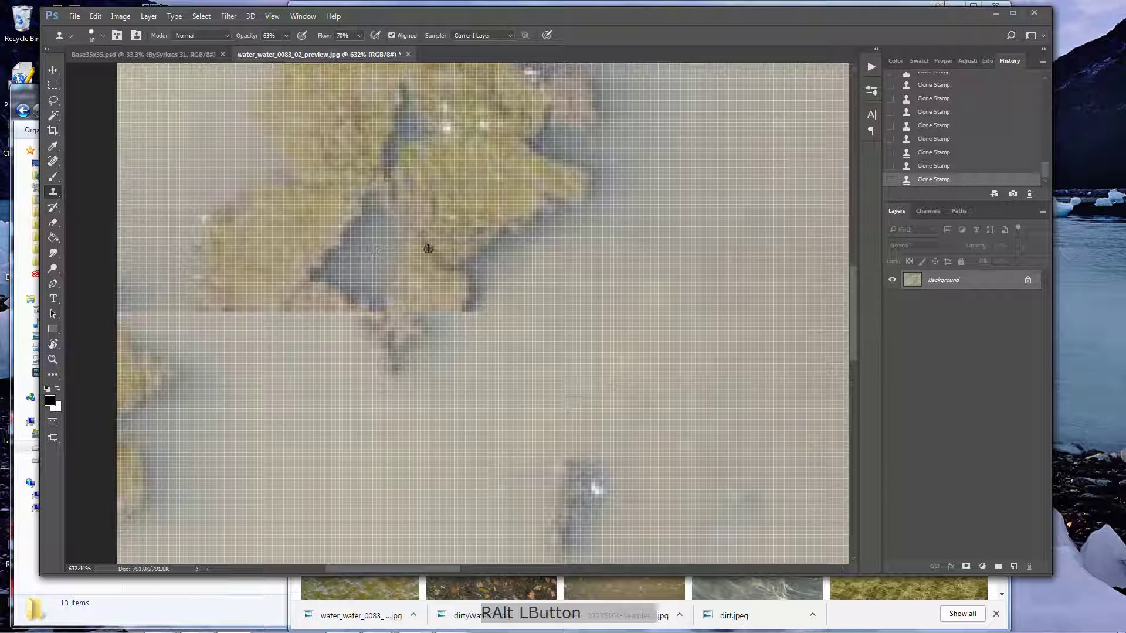
left_click(558, 236)
mouse_move(505, 282)
left_mouse_down()
mouse_move(485, 314)
mouse_move(501, 315)
mouse_move(538, 279)
mouse_move(464, 320)
mouse_move(450, 301)
mouse_move(430, 316)
left_mouse_up()
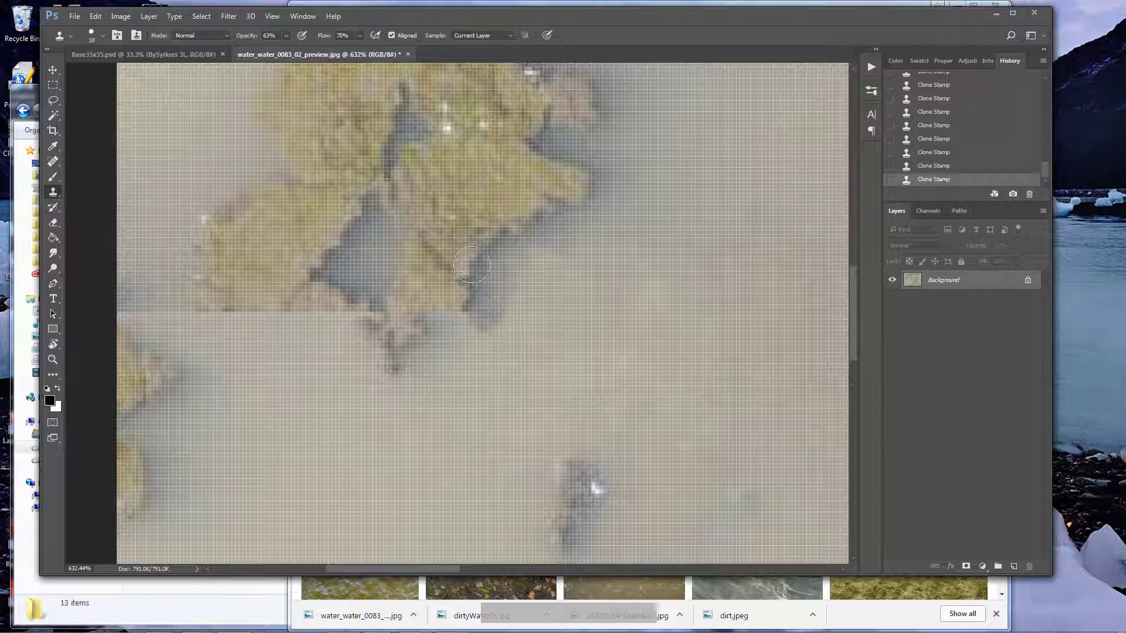
With a brush size of 30, clone the yellow rock from the upper right over the seam at the left-hand cluster's lower end
scroll(487, 258, "up", 5)
scroll(659, 273, "down", 1)
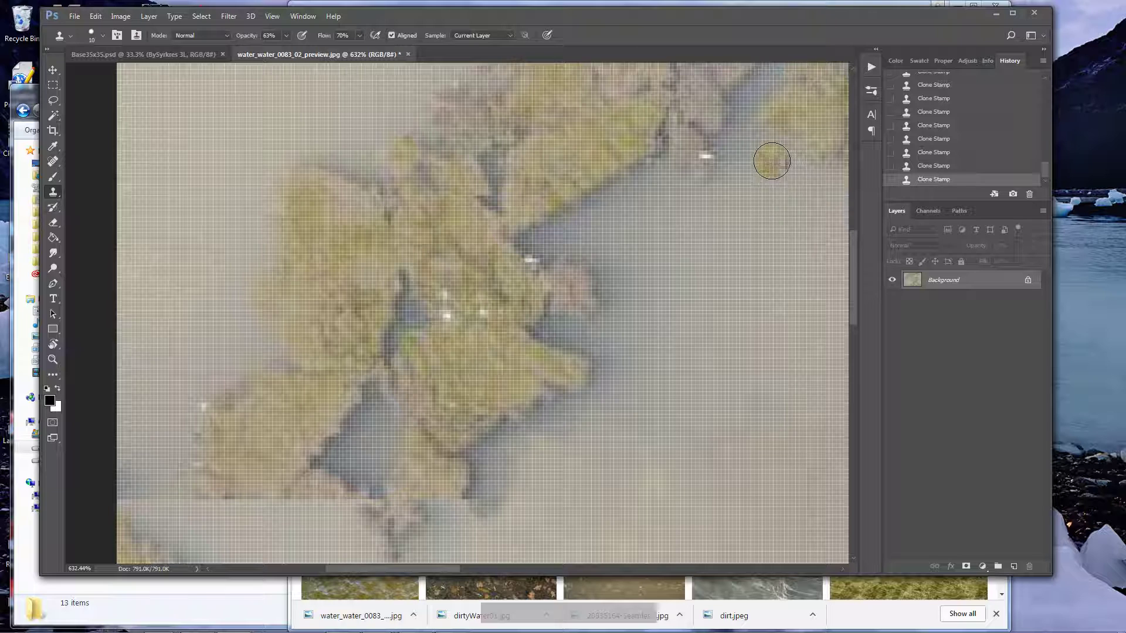
key("bracketright")
key("bracketright")
key("bracketright")
key("bracketright")
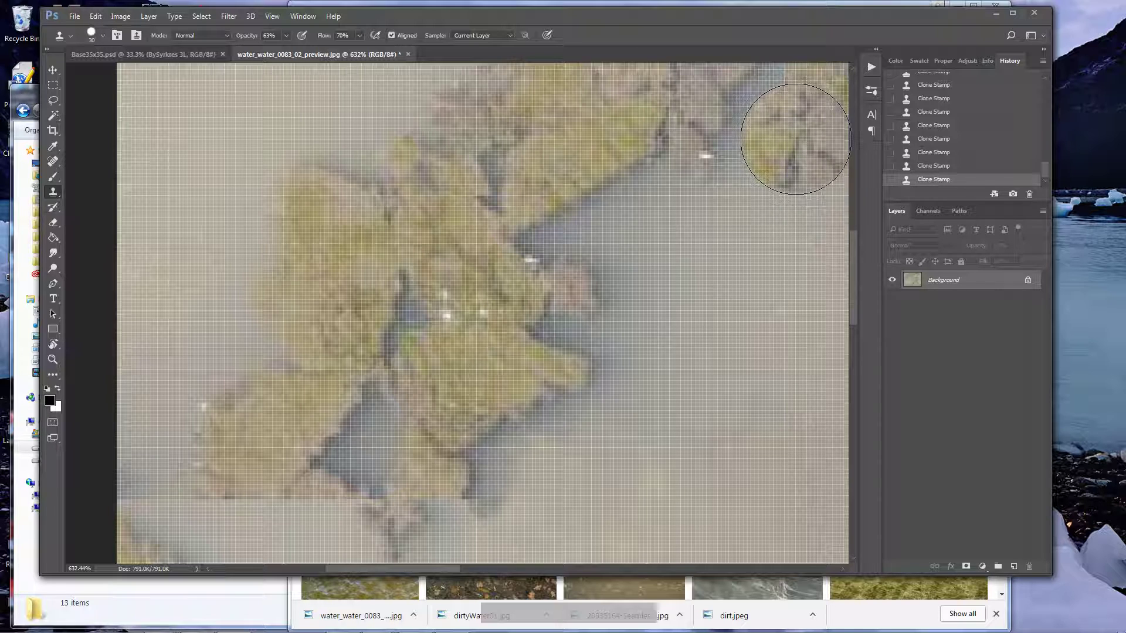
key("alt")
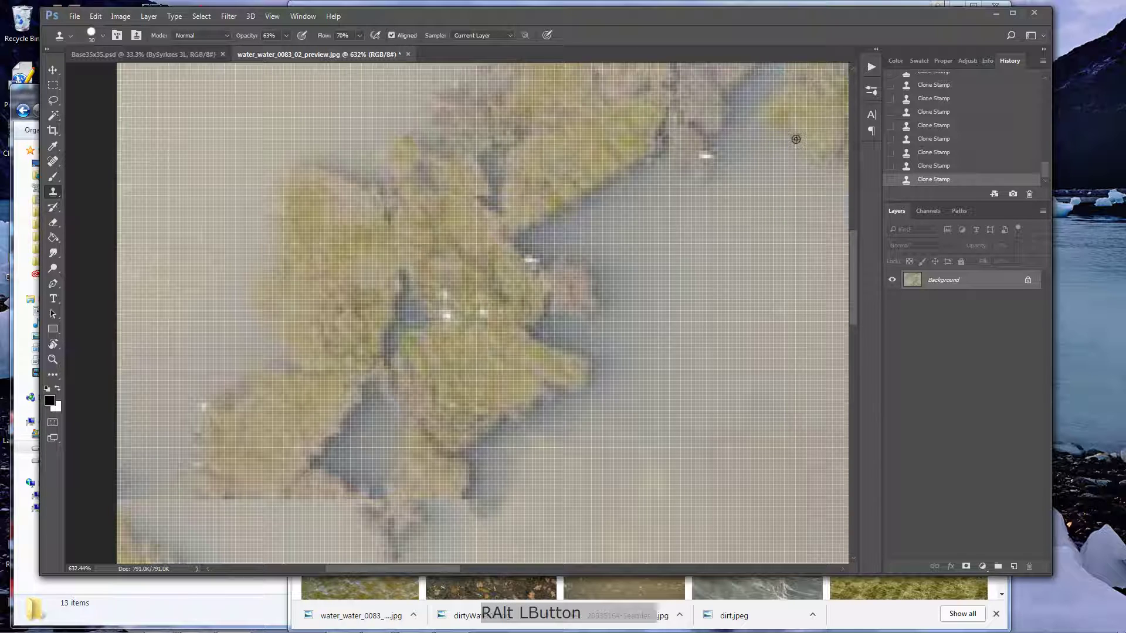
scroll(432, 428, "down", 3)
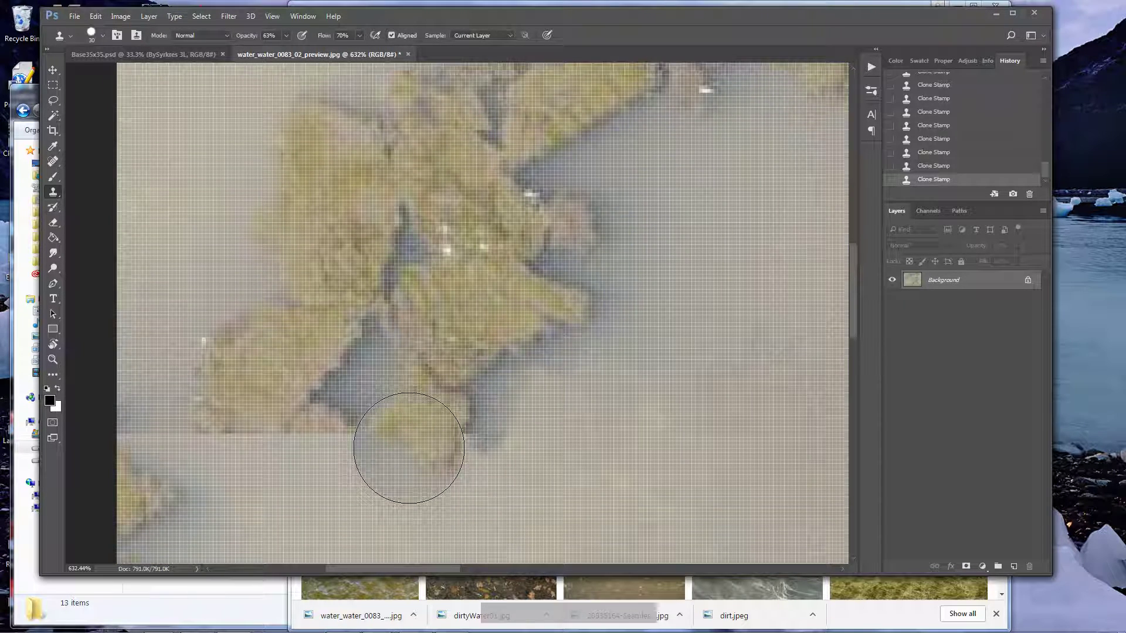
left_click(409, 448)
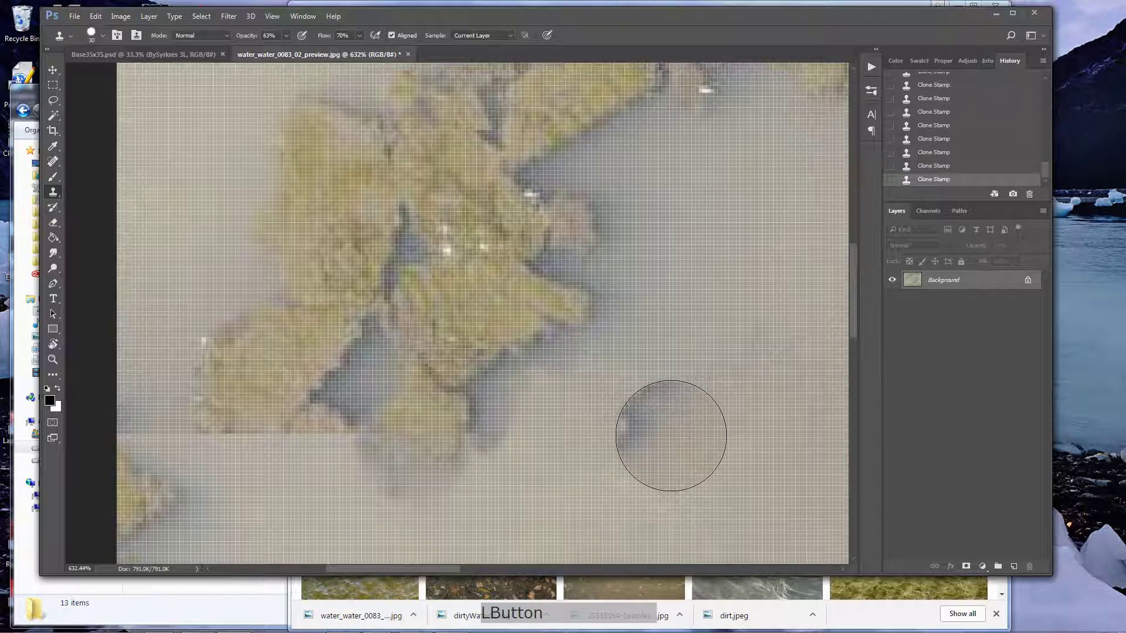
Reduce the brush size to 15 and clone water around the edges of the rock piece at the left-hand cluster's lower end
scroll(560, 428, "down", 3)
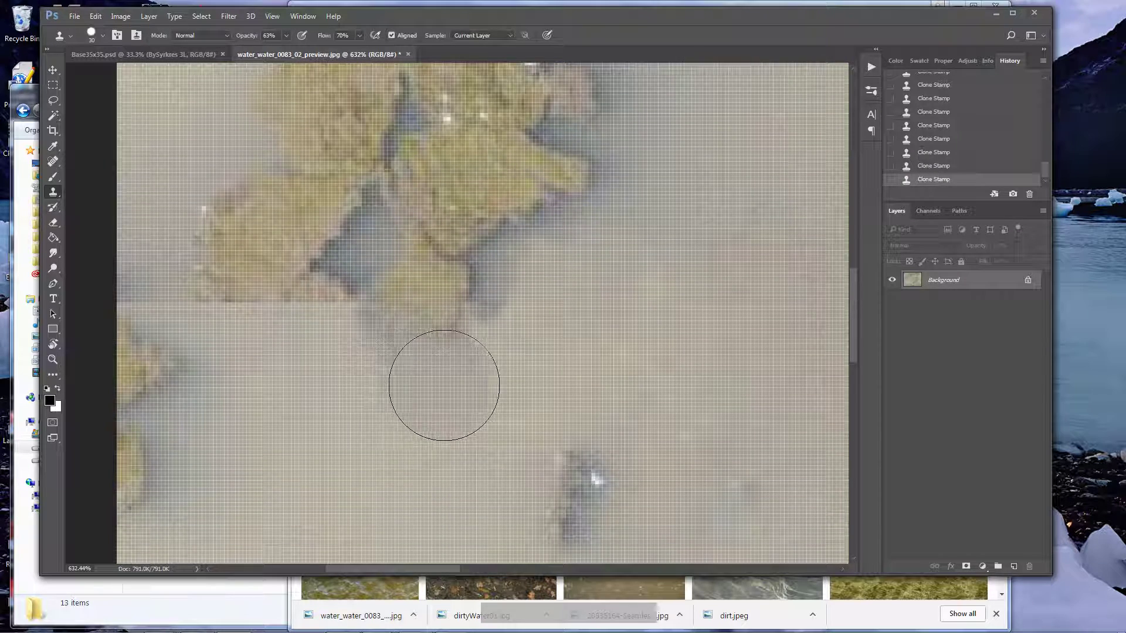
key("bracketleft")
key("bracketleft")
key("bracketleft")
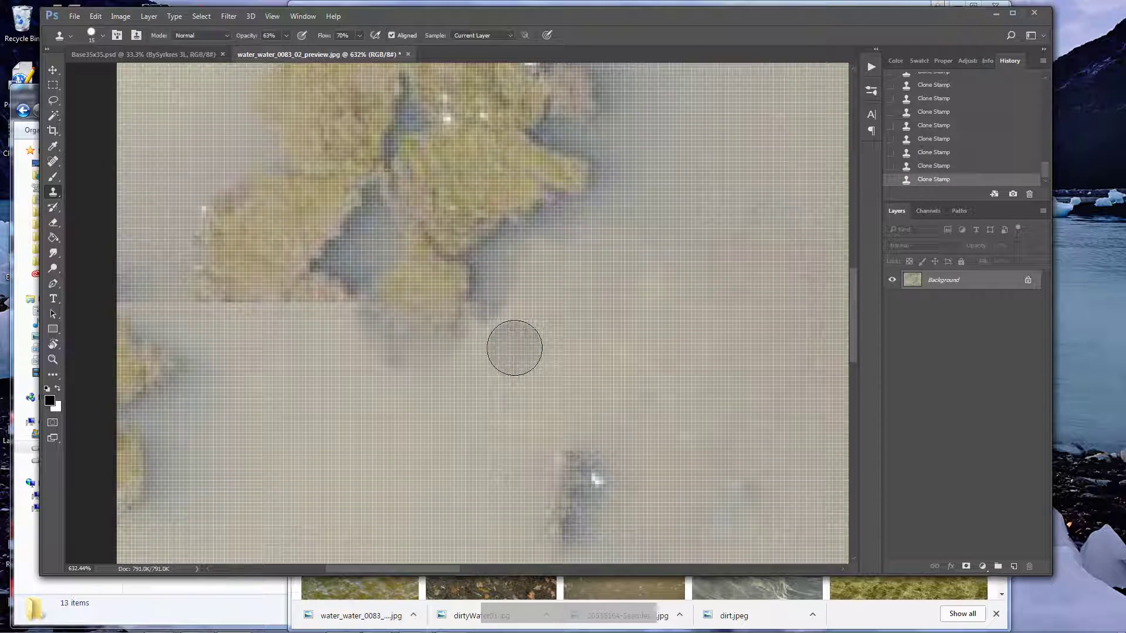
left_click(515, 327, "alt")
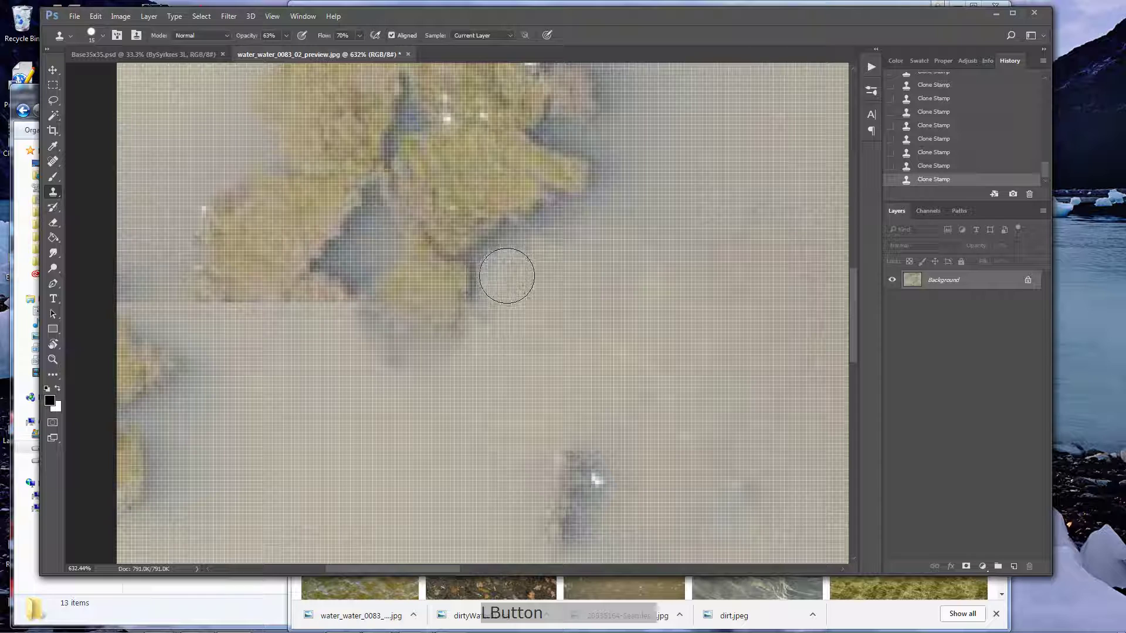
mouse_move(466, 369)
left_mouse_down()
mouse_move(410, 362)
mouse_move(368, 327)
mouse_move(352, 332)
mouse_move(335, 287)
left_mouse_up()
Clone water over the brown rock fragment on the seam below the cluster's inner water gap
left_click(301, 334, "alt")
mouse_move(301, 334)
left_mouse_down()
mouse_move(306, 308)
mouse_move(362, 246)
mouse_move(307, 332)
mouse_move(286, 350)
mouse_move(350, 264)
mouse_move(284, 341)
mouse_move(345, 287)
mouse_move(339, 307)
mouse_move(374, 349)
mouse_move(343, 390)
mouse_move(314, 332)
left_mouse_up()
left_click(371, 235, "alt")
left_click(326, 327, "alt")
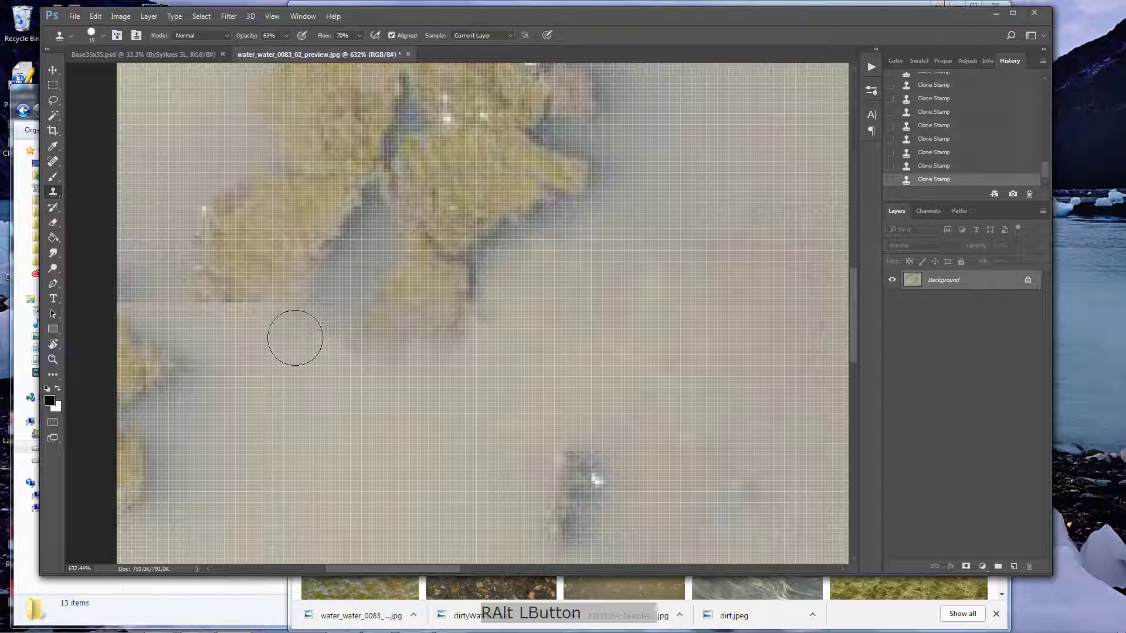
Clone water over the horizontal seam from the image's left border to the underside of the left-hand rock cluster
left_click_drag(158, 289, 161, 305)
left_click(150, 257, "alt")
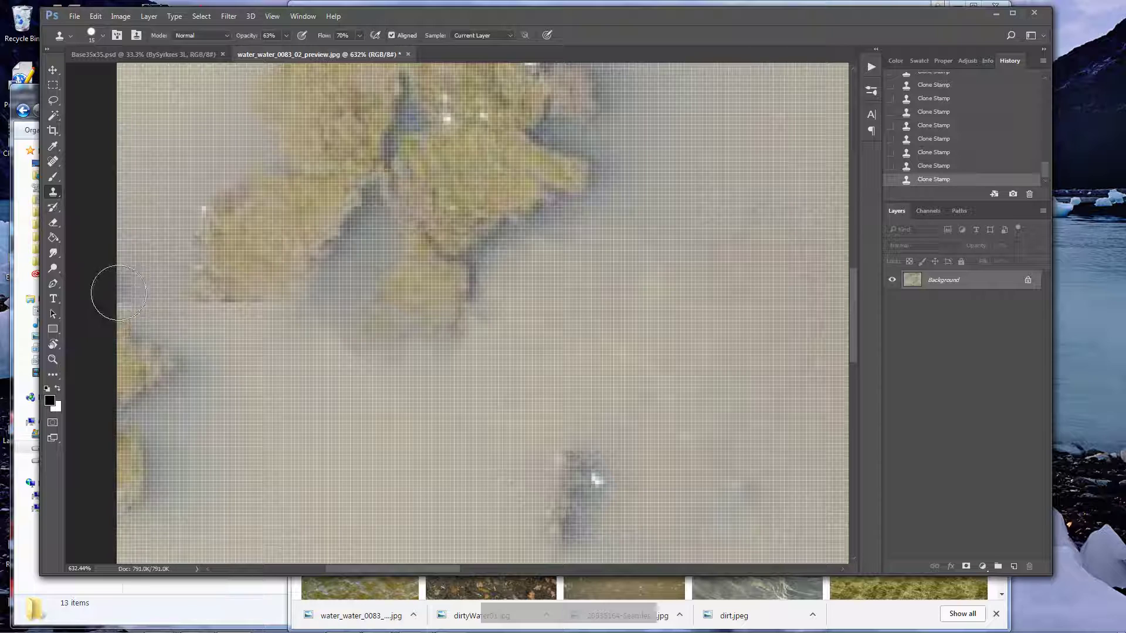
left_click_drag(142, 271, 129, 286)
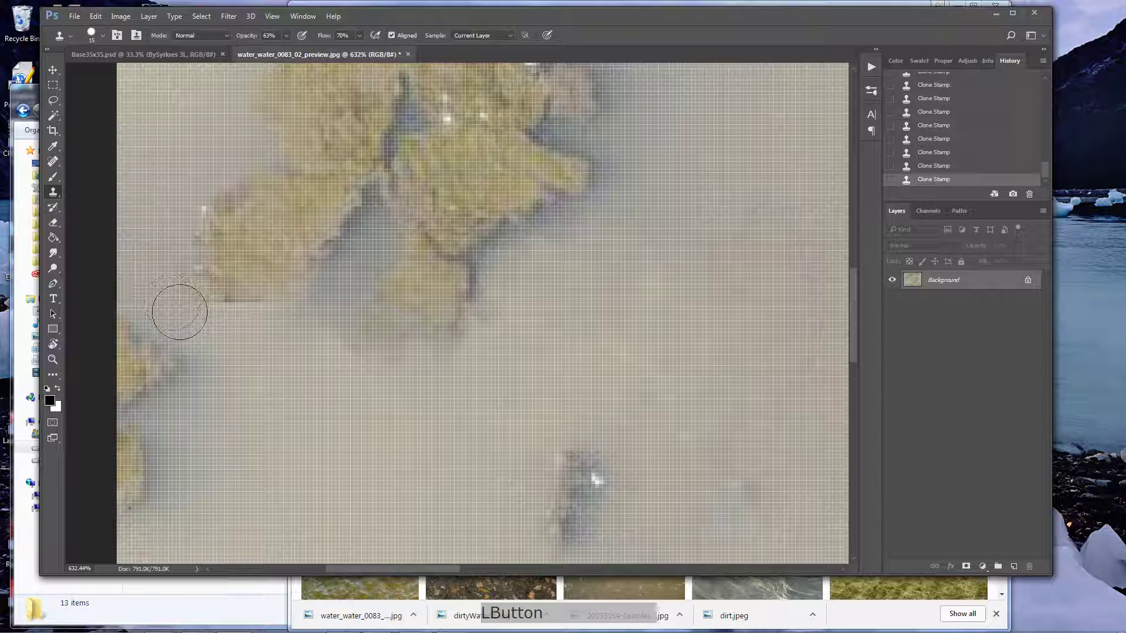
mouse_move(240, 297)
left_mouse_down()
mouse_move(238, 309)
mouse_move(257, 285)
mouse_move(272, 311)
mouse_move(256, 329)
left_mouse_up()
mouse_move(312, 266)
left_mouse_down()
mouse_move(260, 328)
mouse_move(308, 289)
mouse_move(380, 266)
mouse_move(295, 271)
mouse_move(228, 256)
mouse_move(209, 282)
mouse_move(221, 314)
mouse_move(375, 313)
mouse_move(374, 374)
left_mouse_up()
With a brush size of 30, clone water over the faint seam traces just right of the left-hand rock cluster
key("ctrl+0")
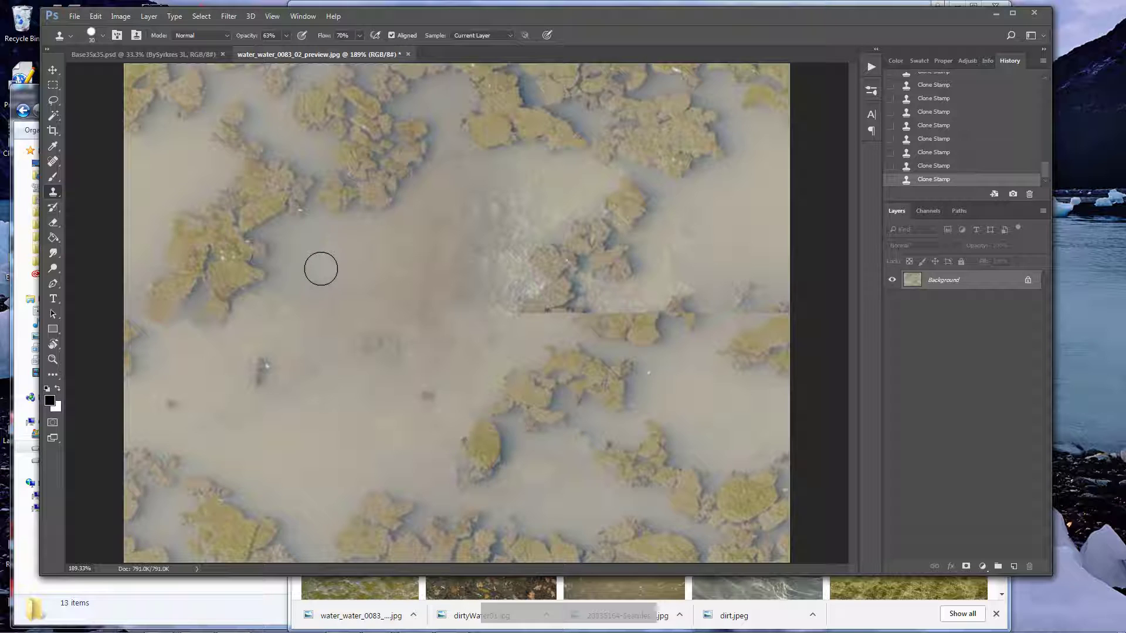
left_click(316, 312, "alt")
left_click_drag(305, 316, 281, 317)
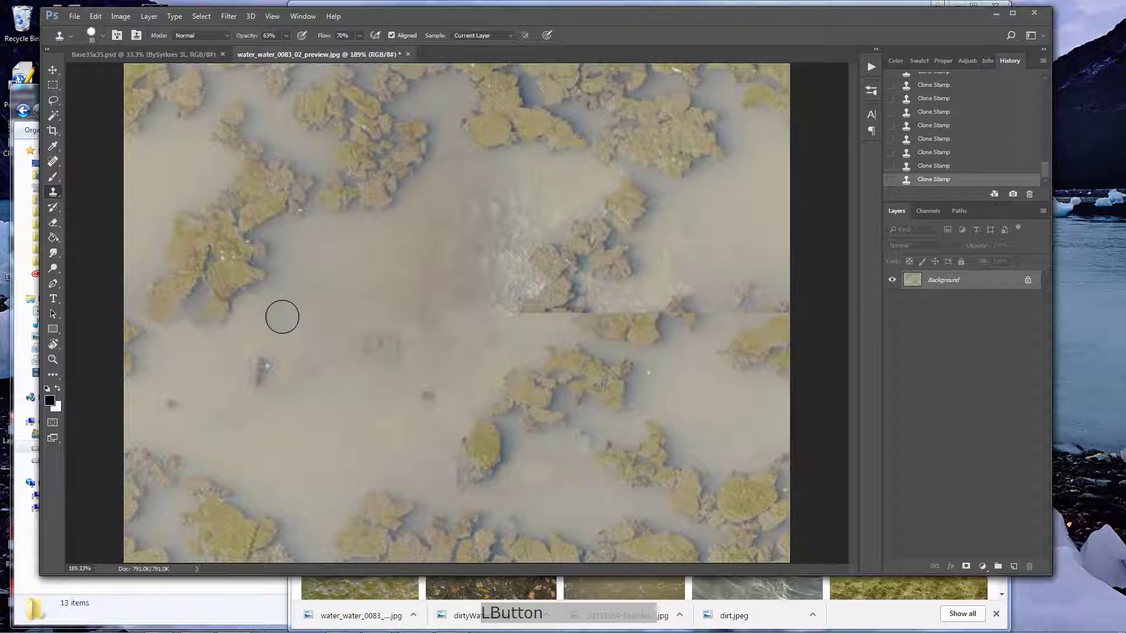
left_click(313, 369, "alt")
Enlarge the Clone Stamp brush to 50 and clone water over the seam and its cut-off rocks from the centre rightwards
mouse_move(592, 323)
left_mouse_down()
mouse_move(560, 312)
mouse_move(569, 314)
left_mouse_up()
key("z")
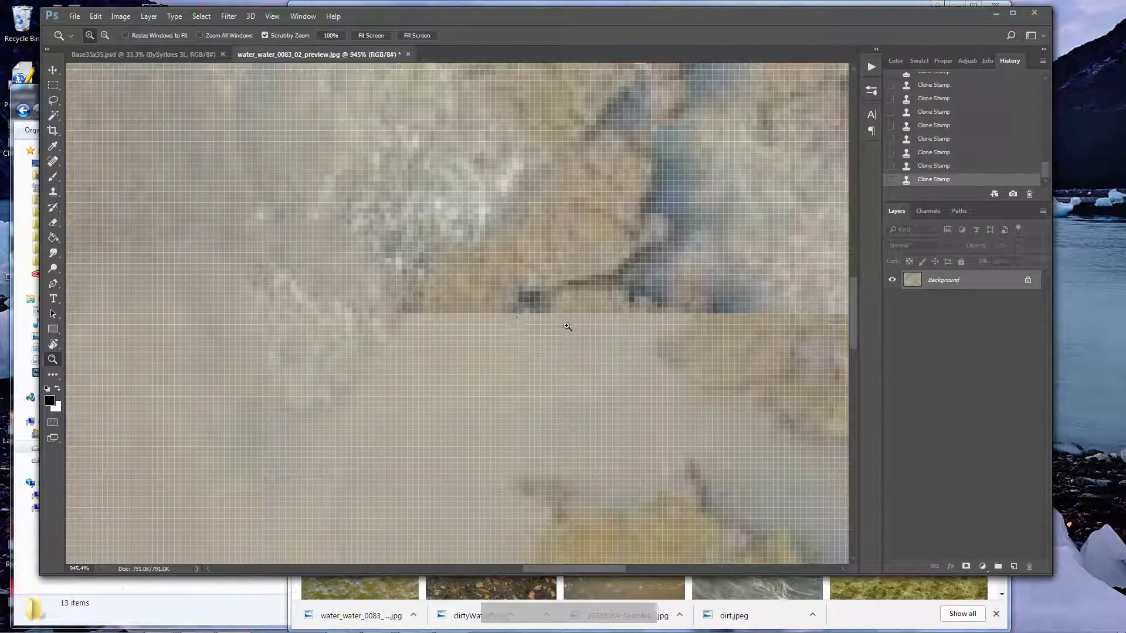
left_click_drag(577, 321, 589, 275)
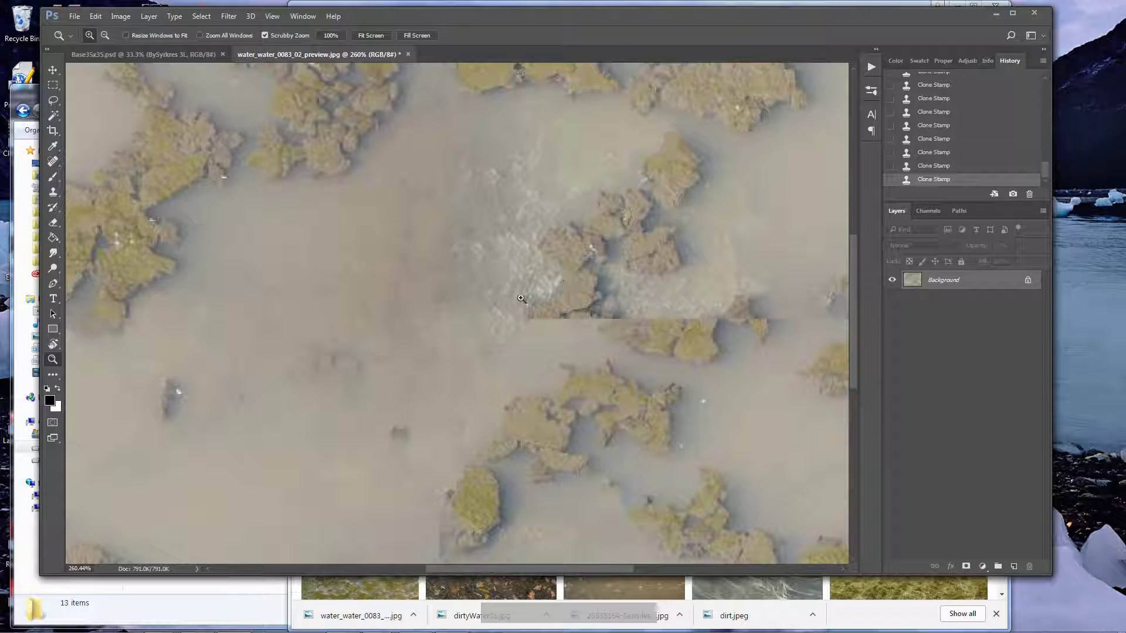
left_click(434, 271)
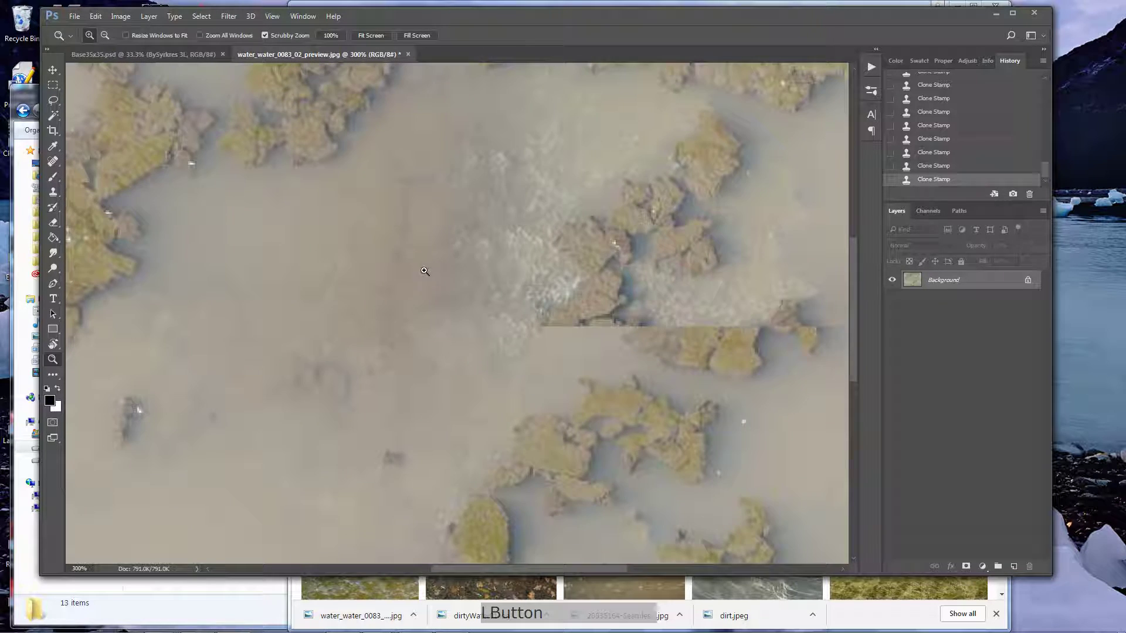
left_click(52, 193)
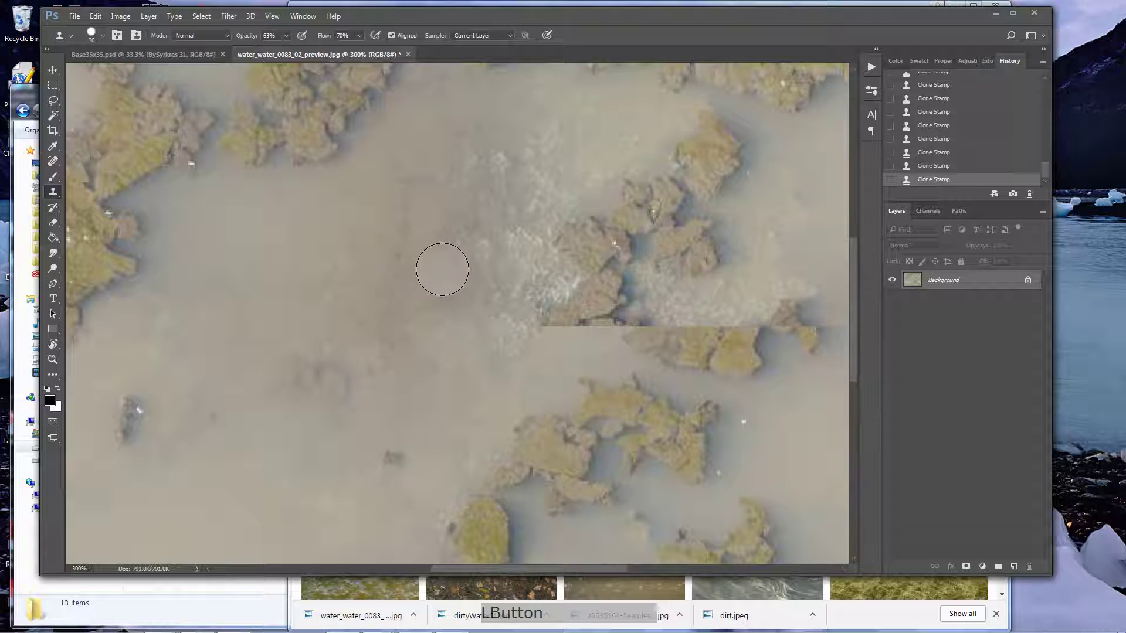
key("bracketright")
key("bracketright")
key("bracketright")
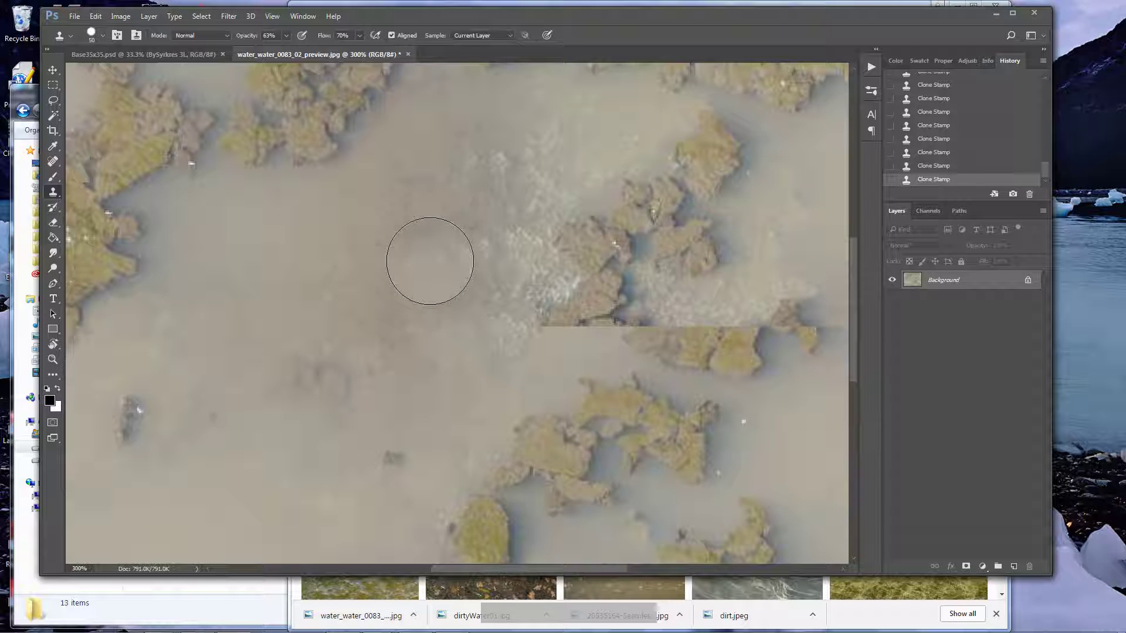
left_click(430, 261, "alt")
mouse_move(496, 368)
left_mouse_down()
mouse_move(547, 319)
mouse_move(607, 298)
left_mouse_up()
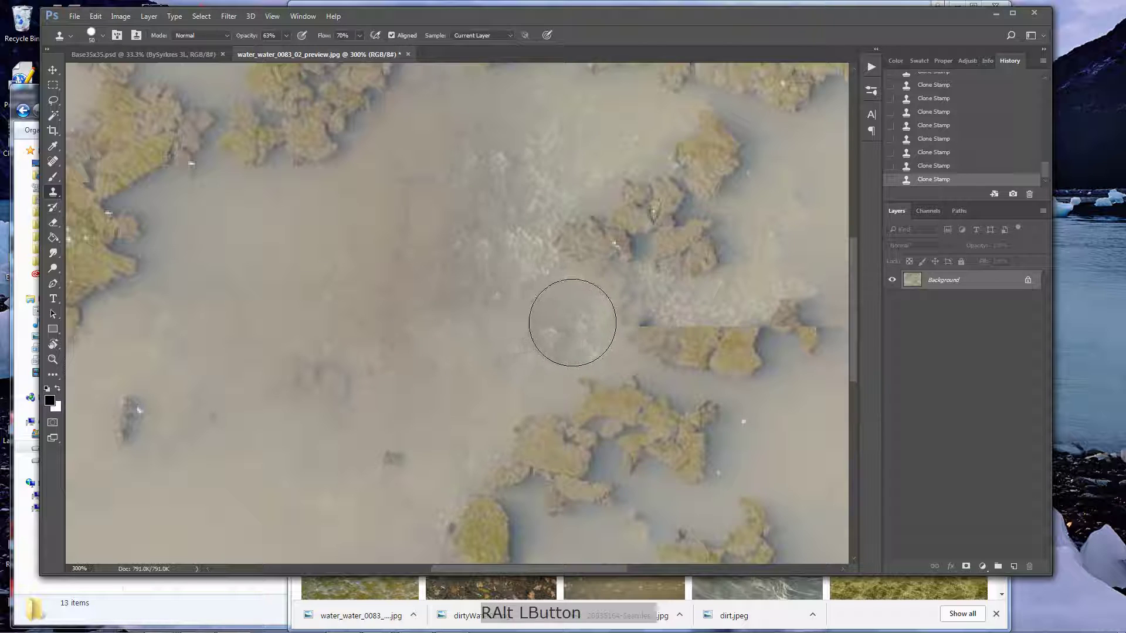
left_click(772, 231, "alt")
mouse_move(663, 320)
left_mouse_down()
mouse_move(611, 326)
mouse_move(760, 332)
mouse_move(790, 311)
mouse_move(791, 271)
mouse_move(760, 329)
mouse_move(780, 243)
mouse_move(783, 339)
left_mouse_up()
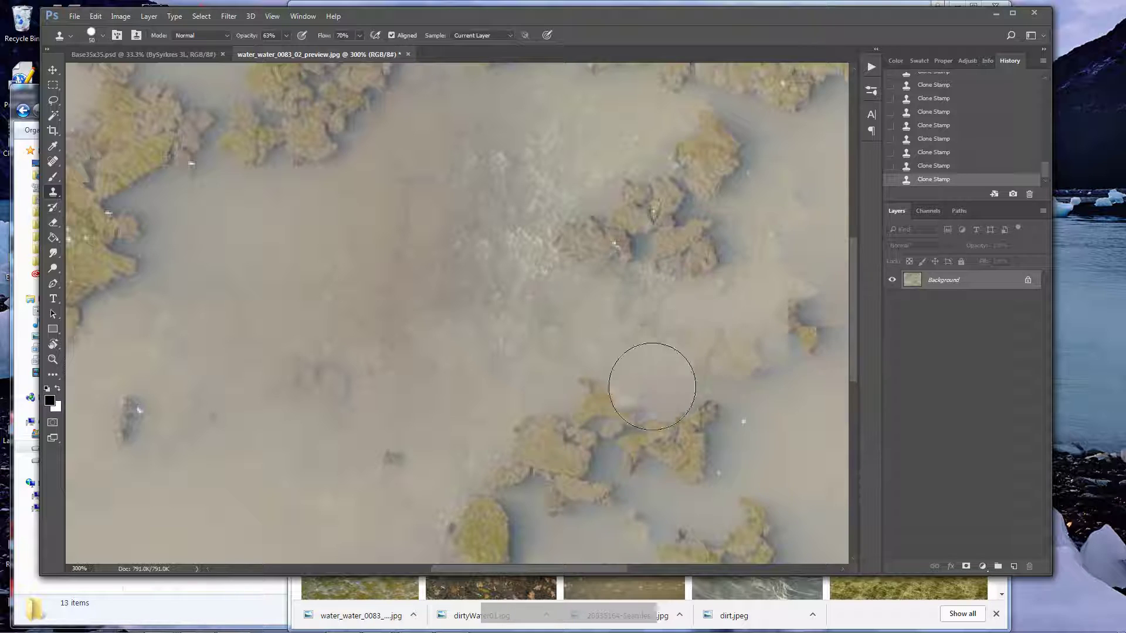
Revert the last two Clone Stamp strokes made over the rocks along the seam's right half
left_click_drag(596, 570, 649, 570)
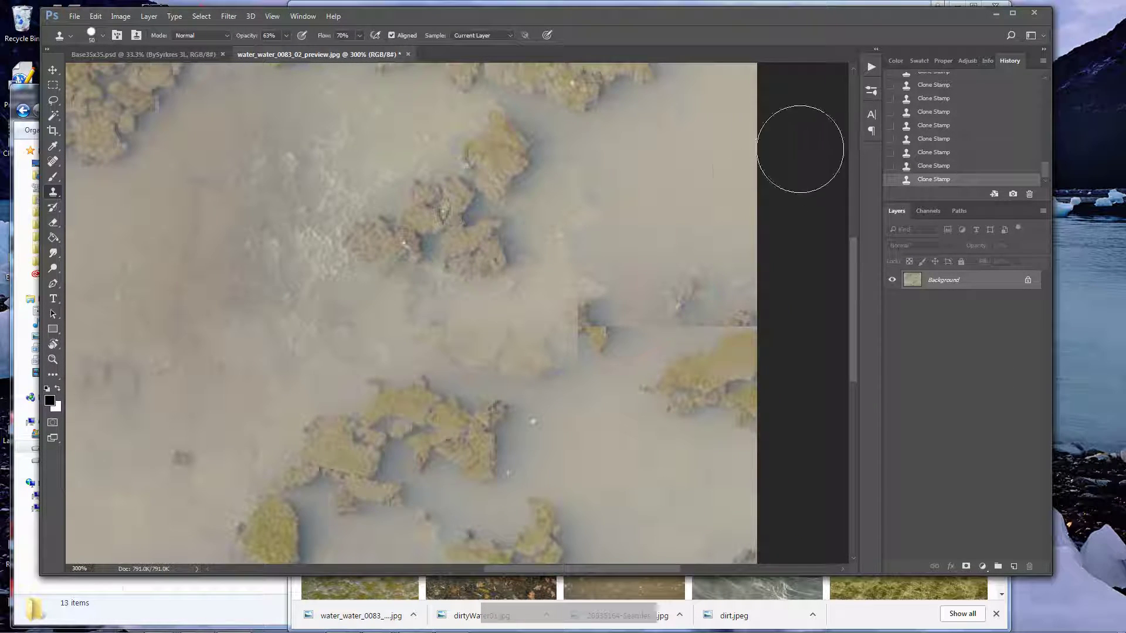
left_click(922, 168)
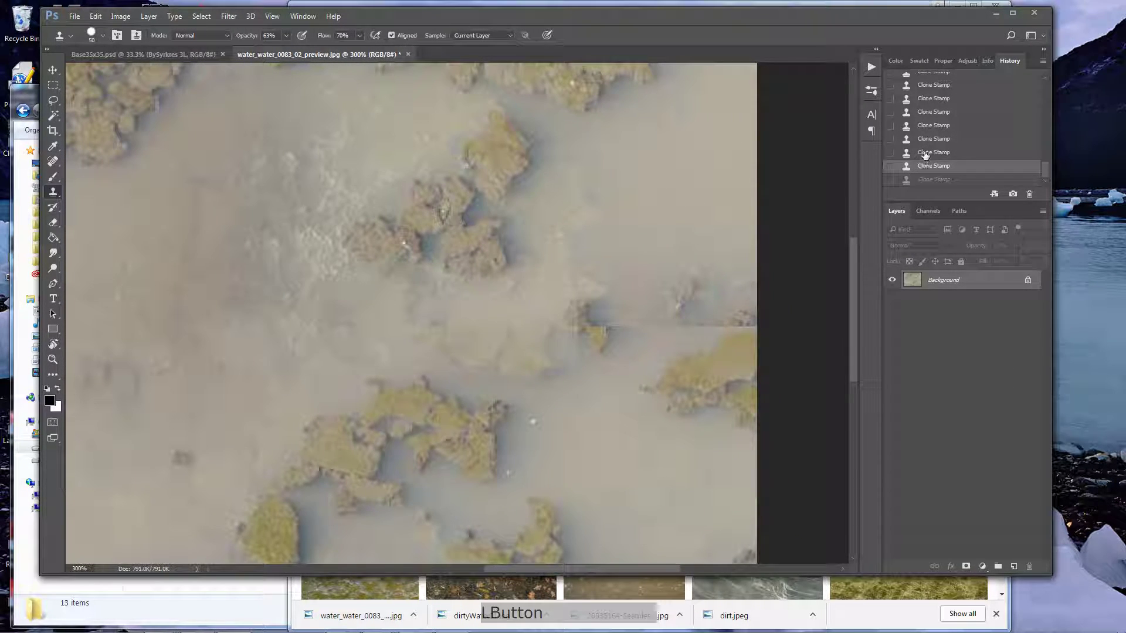
left_click(931, 151)
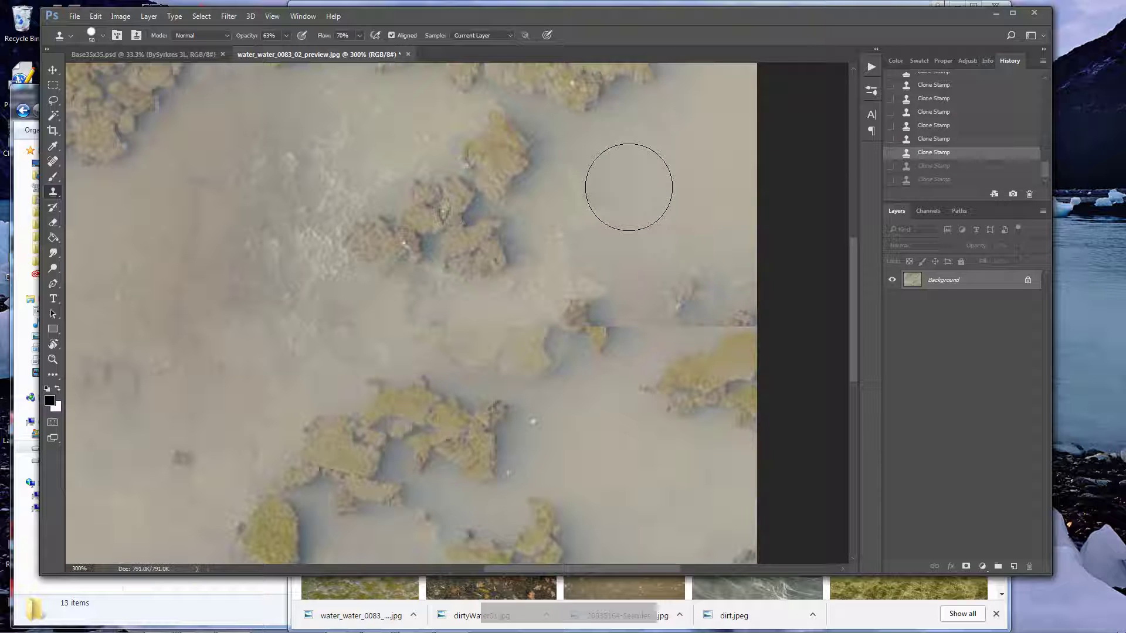
Clone water over the yellow and grey rock remnants on the seam's right half, and undo the last stroke
left_click(629, 188, "alt")
mouse_move(550, 332)
left_mouse_down()
mouse_move(591, 416)
mouse_move(593, 352)
mouse_move(521, 356)
mouse_move(474, 337)
mouse_move(557, 368)
left_mouse_up()
left_click(580, 333)
left_click(594, 425, "alt")
key("ctrl+z")
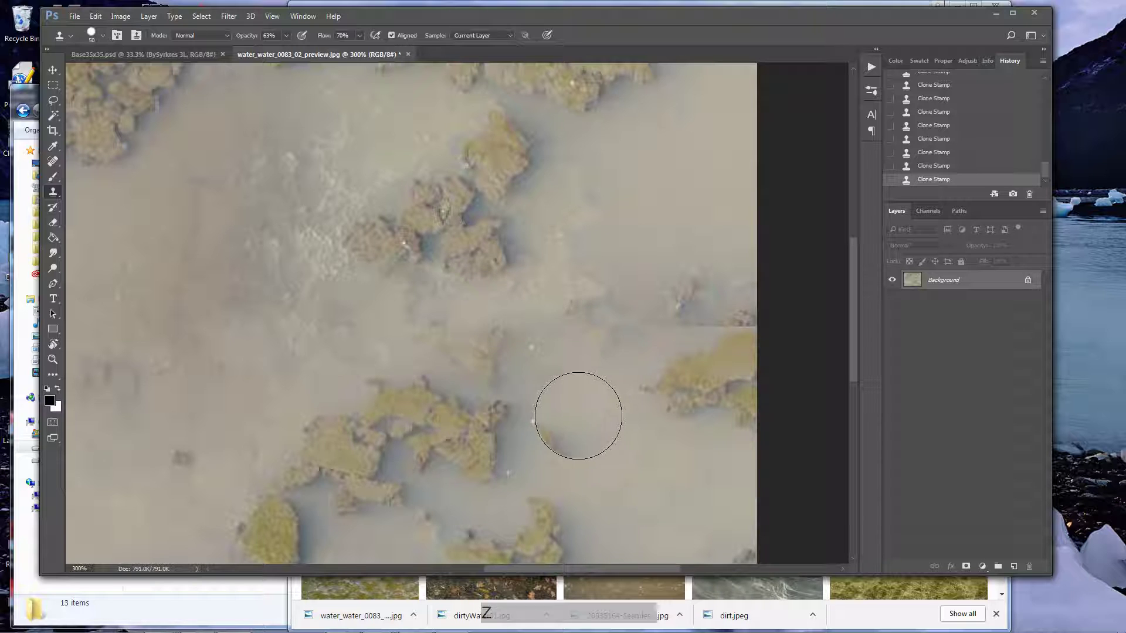
left_click(939, 167)
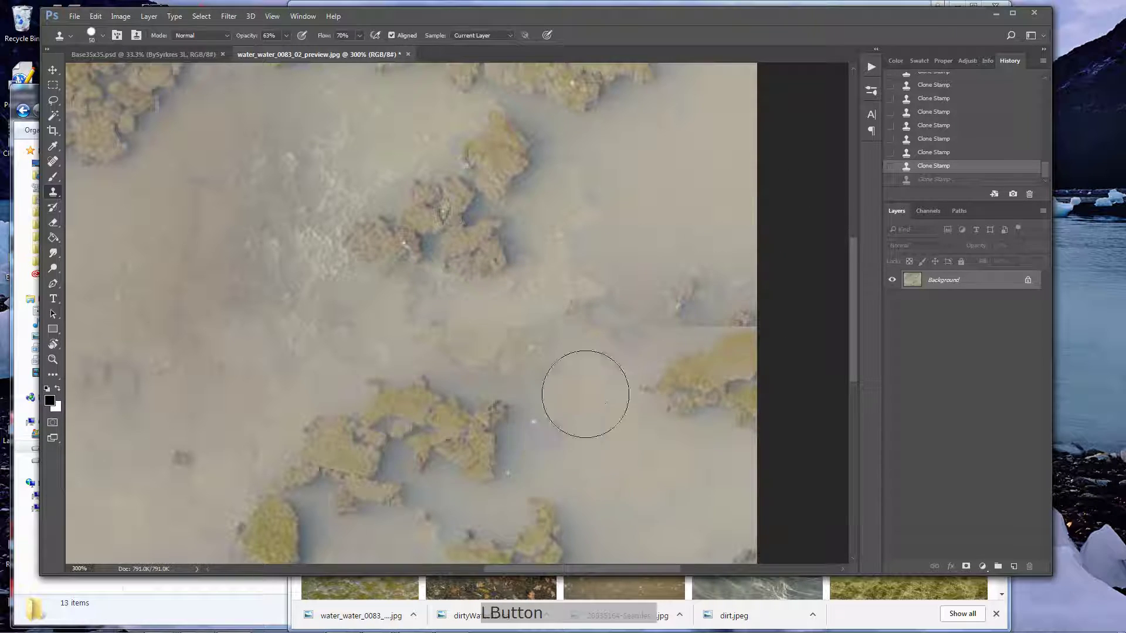
Reduce the brush size to 35 and clone water over the leftover specks and small grey rocks along the seam's right half
key("bracketleft")
key("bracketleft")
key("bracketleft")
left_click(576, 392, "alt")
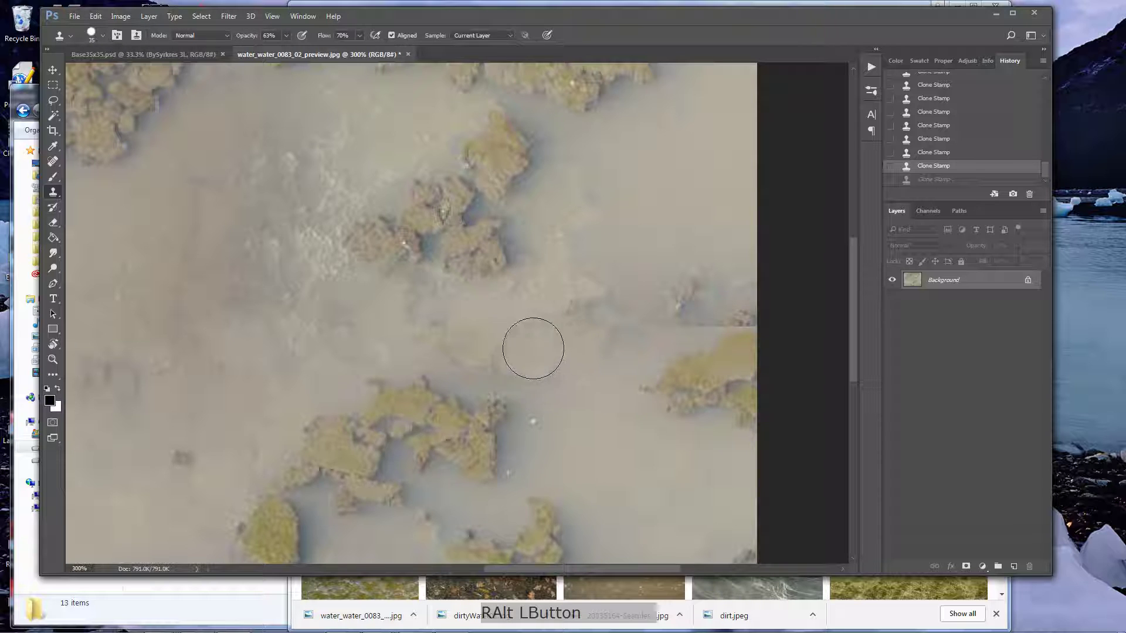
left_click(531, 347)
left_click(585, 234, "alt")
left_click(596, 294)
mouse_move(596, 294)
left_mouse_down()
mouse_move(606, 321)
mouse_move(622, 327)
mouse_move(681, 294)
mouse_move(678, 311)
mouse_move(631, 253)
mouse_move(654, 318)
mouse_move(623, 352)
mouse_move(686, 312)
left_mouse_up()
Clone water over the grey rock fragment and seam line at the image's right border, above the yellow rock
left_click(651, 241, "alt")
left_click(626, 244, "alt")
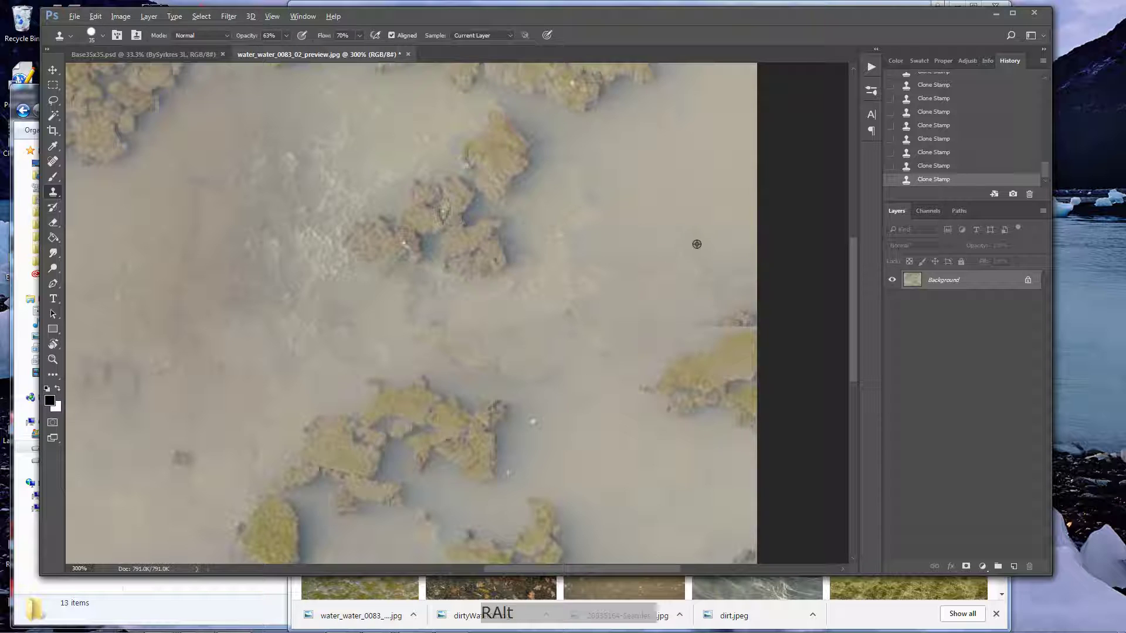
left_click(726, 304)
left_click(731, 306)
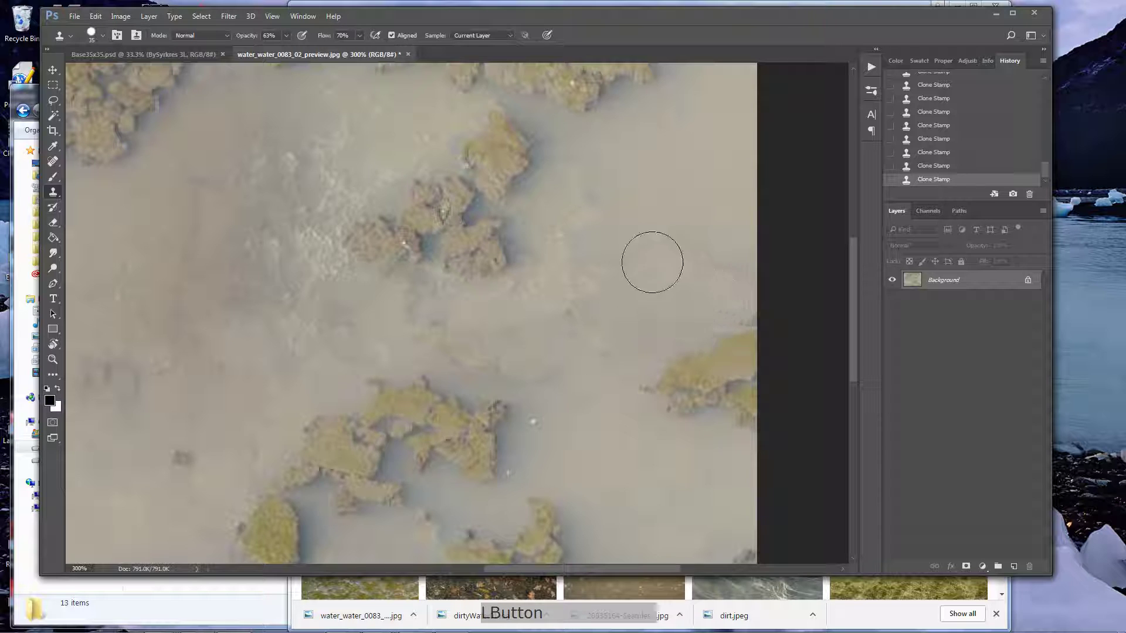
Reduce the Clone Stamp brush size to 10 and clone rock texture along the yellow rock's upper edge at the image's right border
key("z")
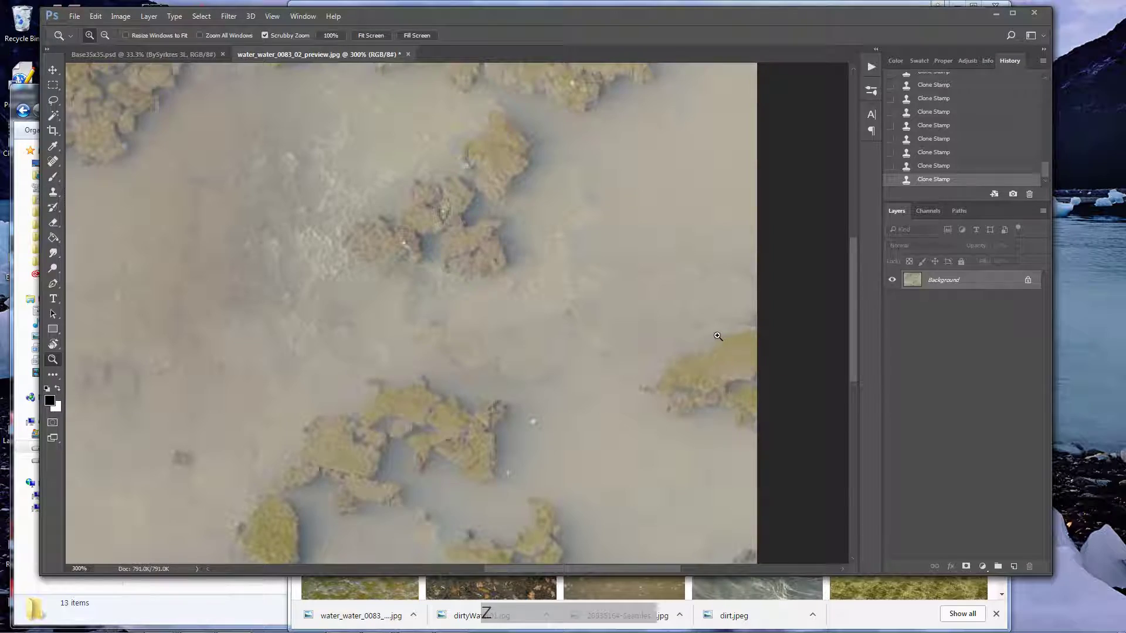
left_click(764, 336)
left_click(764, 335)
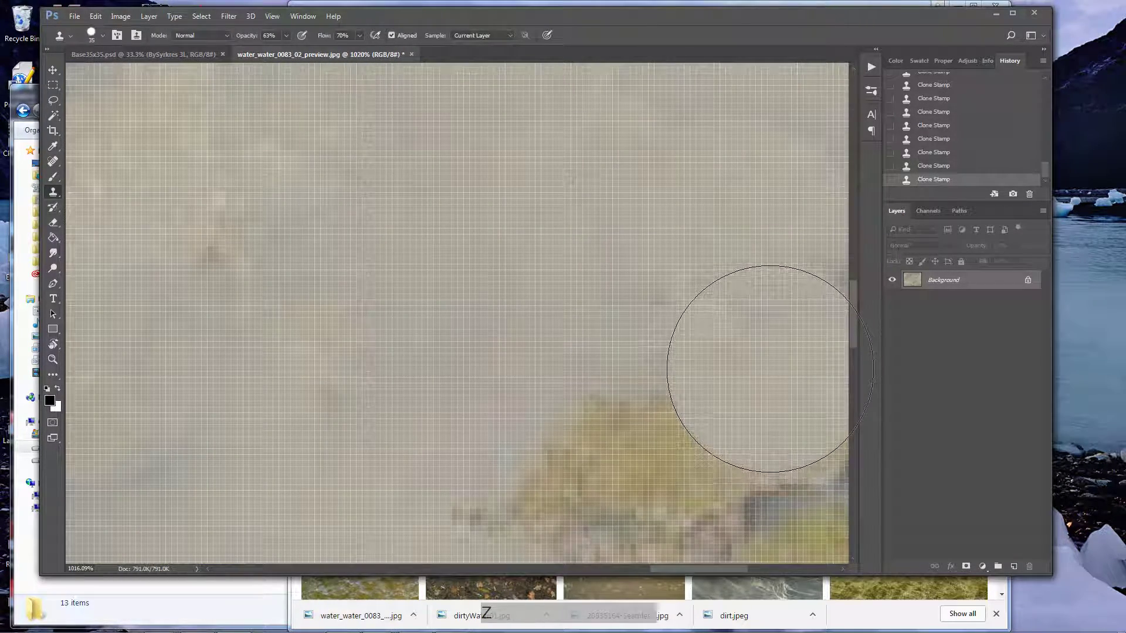
key("bracketleft")
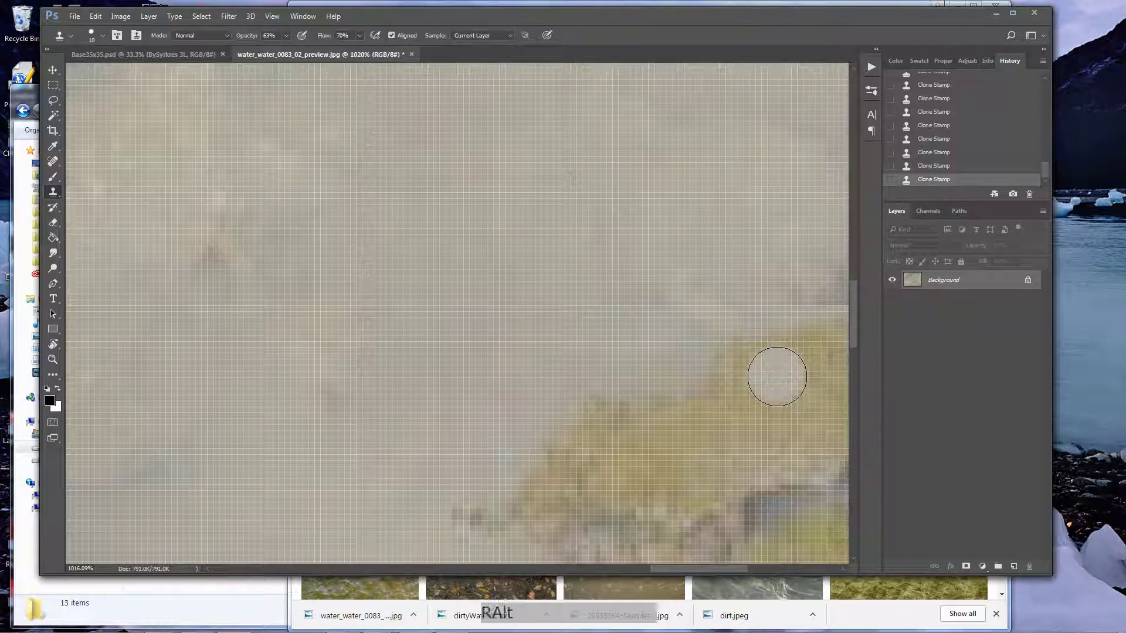
left_click(777, 376, "alt")
mouse_move(776, 374)
left_mouse_down()
mouse_move(780, 336)
mouse_move(817, 315)
mouse_move(760, 362)
mouse_move(821, 300)
mouse_move(830, 304)
left_mouse_up()
Soften the cloned rock edge at the right border with the Smudge tool, and revert the last smudge stroke
left_click(54, 256)
key("ctrl+0")
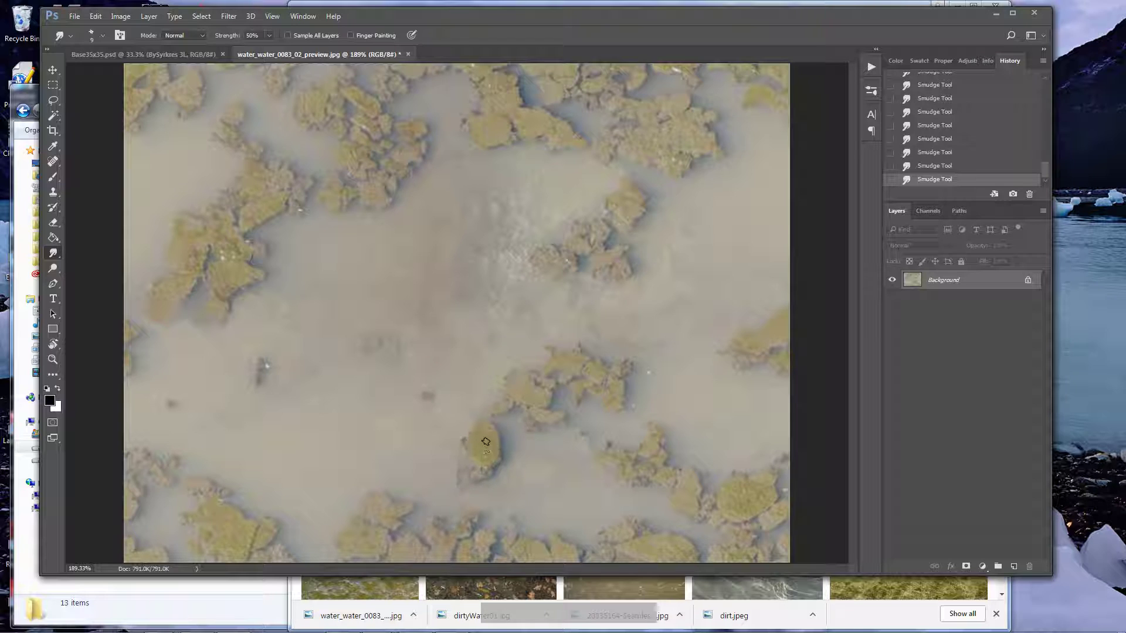
left_click(919, 167)
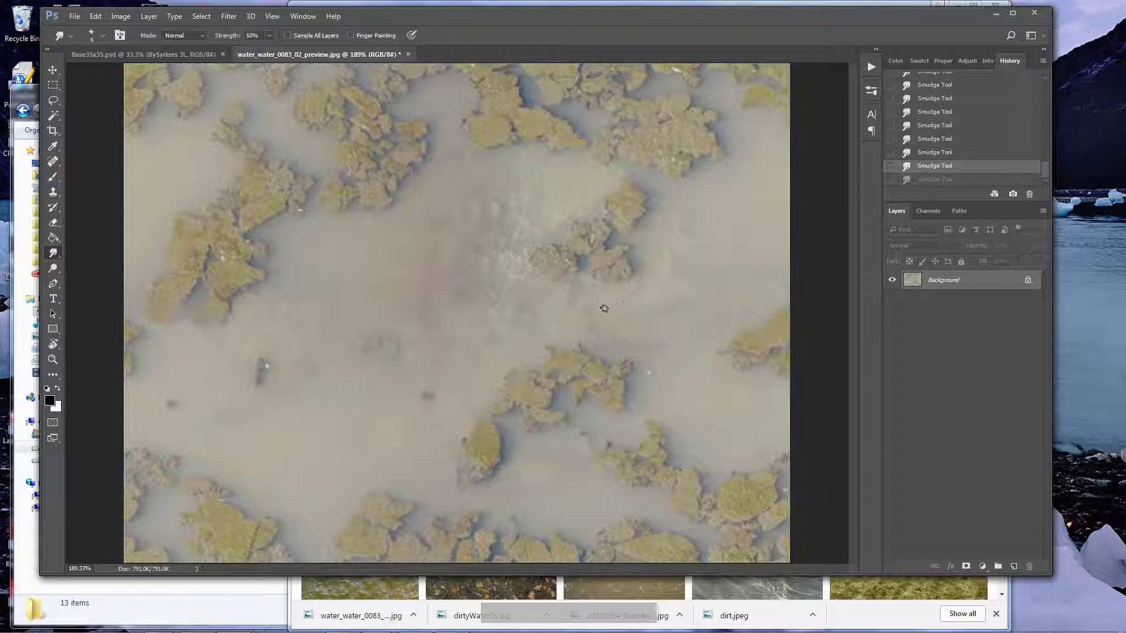
Set the Clone Stamp brush size to 20 and clone clean water over the seam remnants above the right-border rock
key("z")
left_click_drag(775, 290, 800, 300)
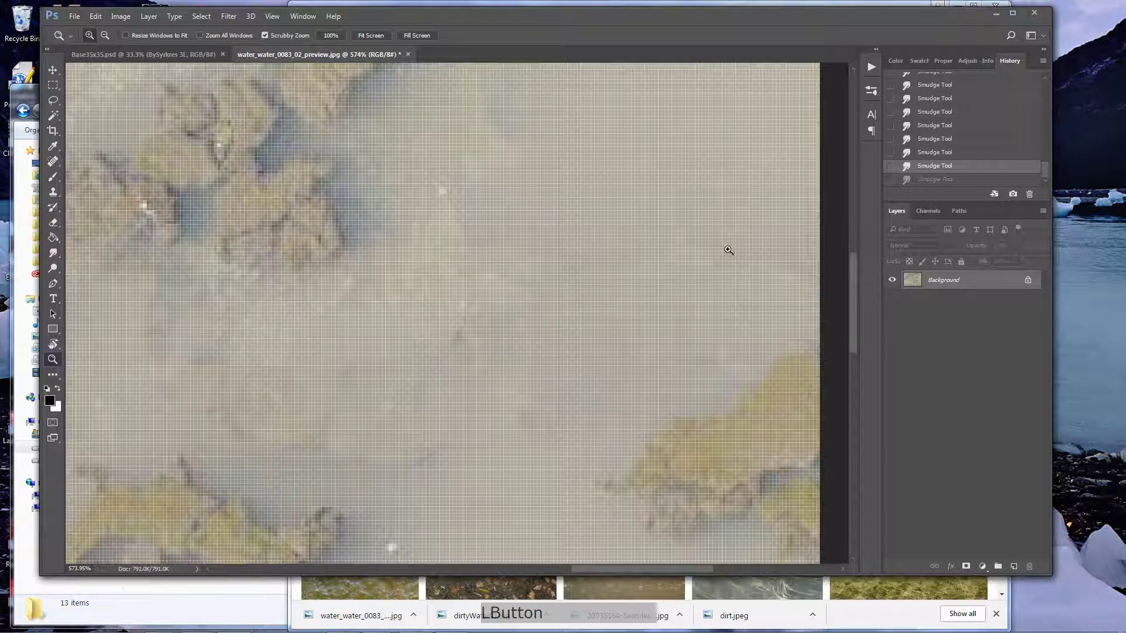
left_click(53, 192)
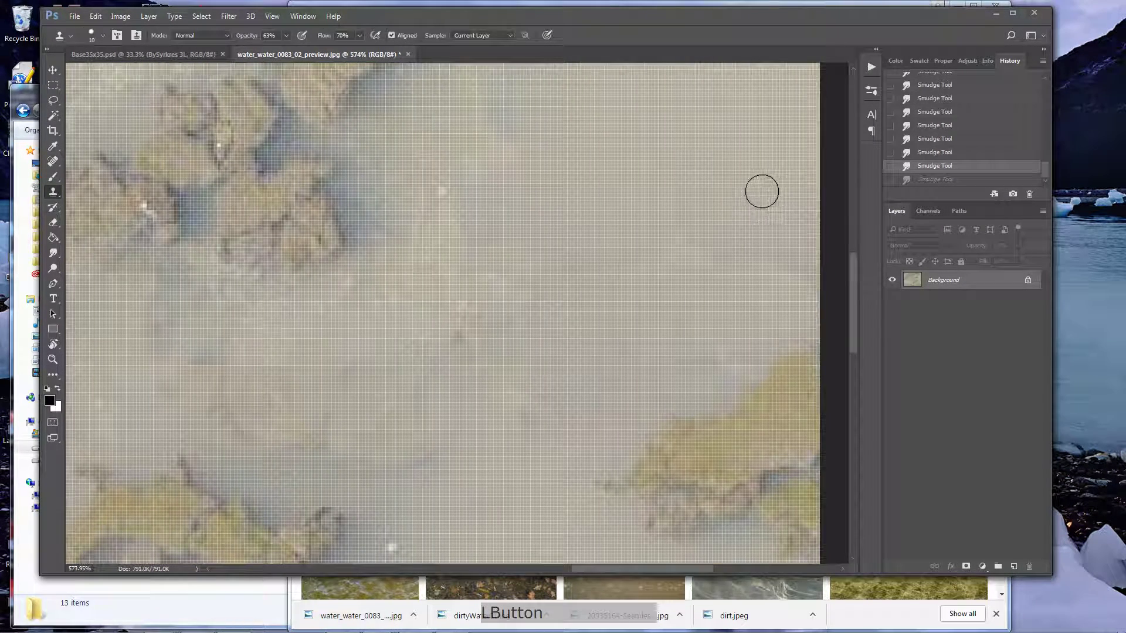
key("bracketright")
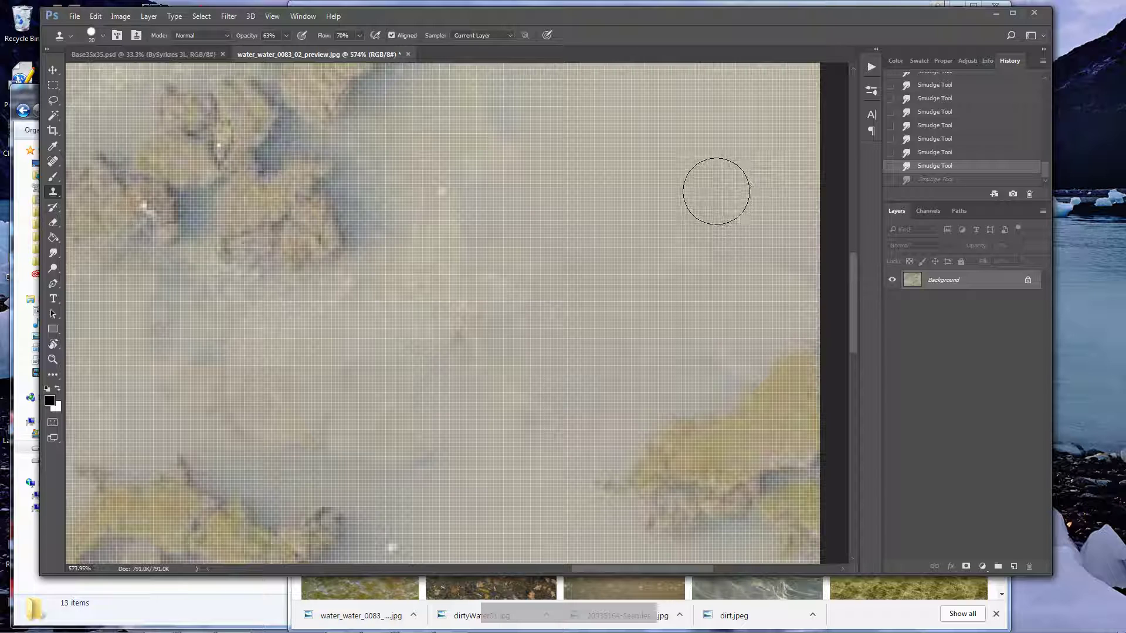
left_click(708, 181, "alt")
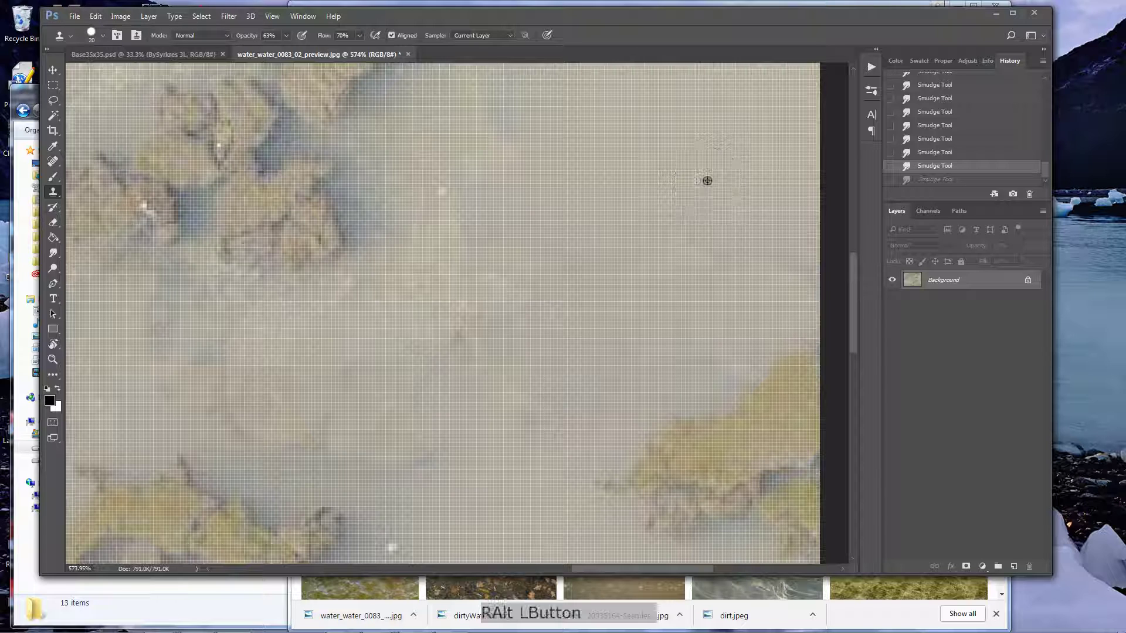
left_click(763, 248)
left_click(763, 248)
left_click(763, 248)
left_click(712, 279)
left_click(671, 279, "alt")
left_click(711, 347)
Clone water over the dark speck and the blotches below it, between the central rock clusters and the right-border rock
left_click(457, 319)
left_click(485, 485, "alt")
left_click(430, 452)
left_click(400, 435)
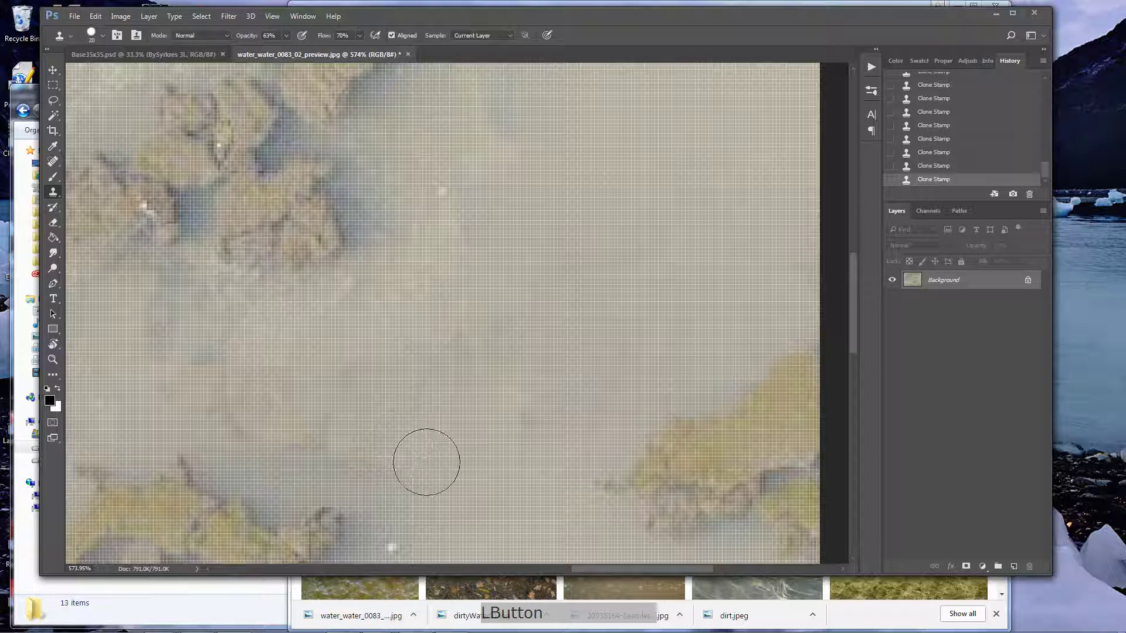
Clone water over the brownish and bluish patches along the horizontal seam between the two central rock clusters
left_click(321, 441)
left_click(338, 395, "alt")
left_click(233, 409)
left_click(332, 317, "alt")
mouse_move(278, 367)
left_mouse_down()
mouse_move(153, 361)
mouse_move(164, 397)
mouse_move(146, 378)
left_mouse_up()
left_click(184, 314, "alt")
left_click(119, 322, "alt")
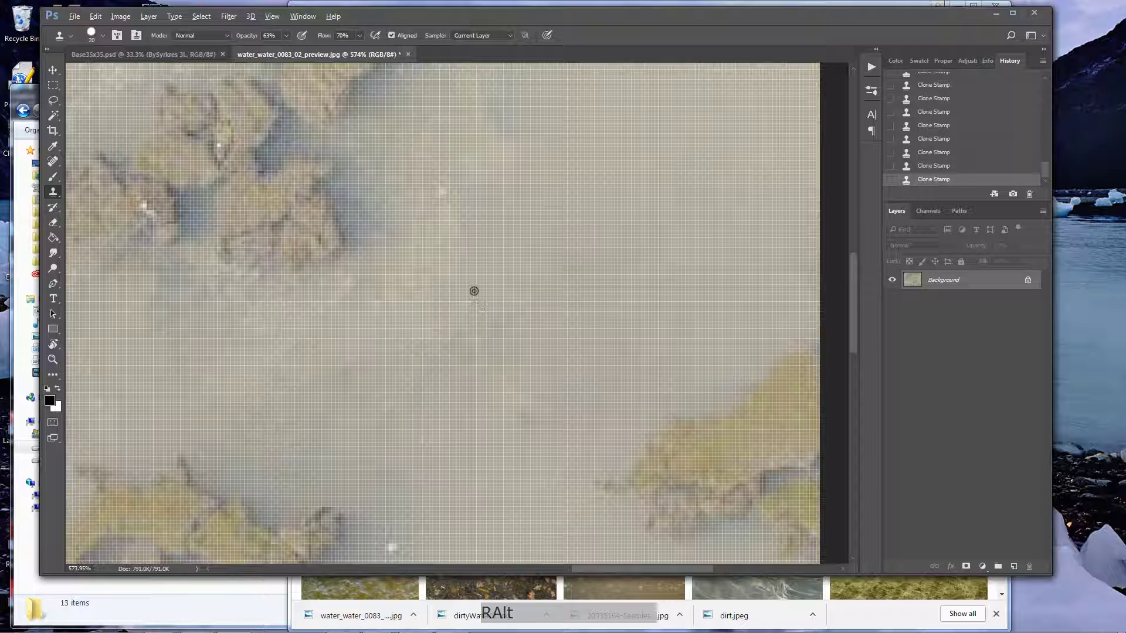
key("ctrl+0")
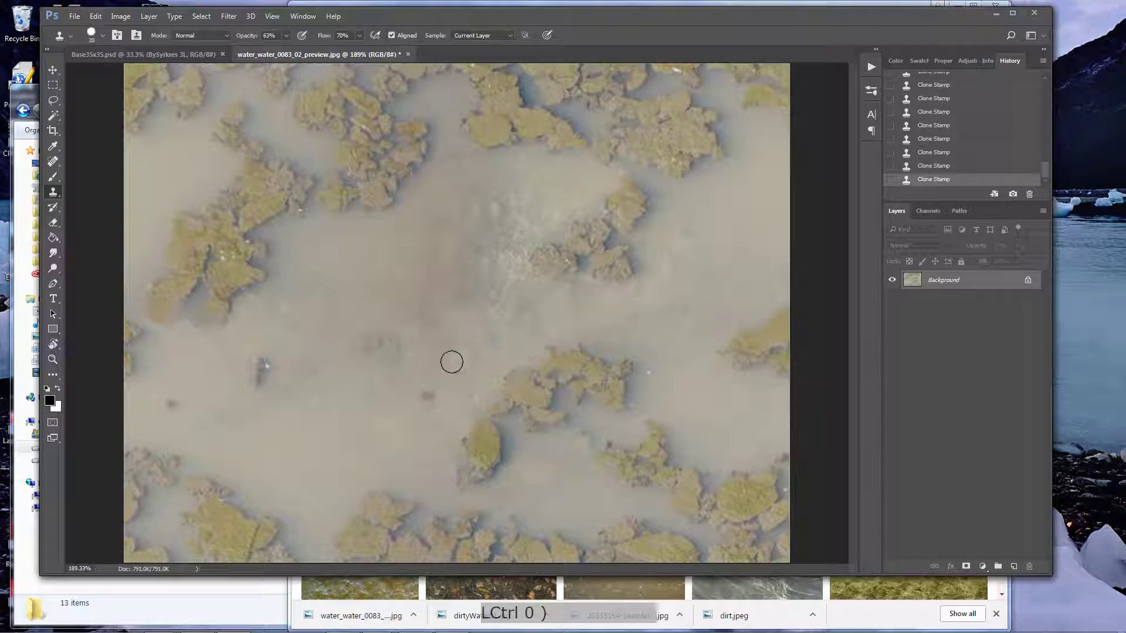
Clone water over the seam traces and light streaks just below the white foam beside the central rocks
key("z")
left_click_drag(529, 319, 554, 319)
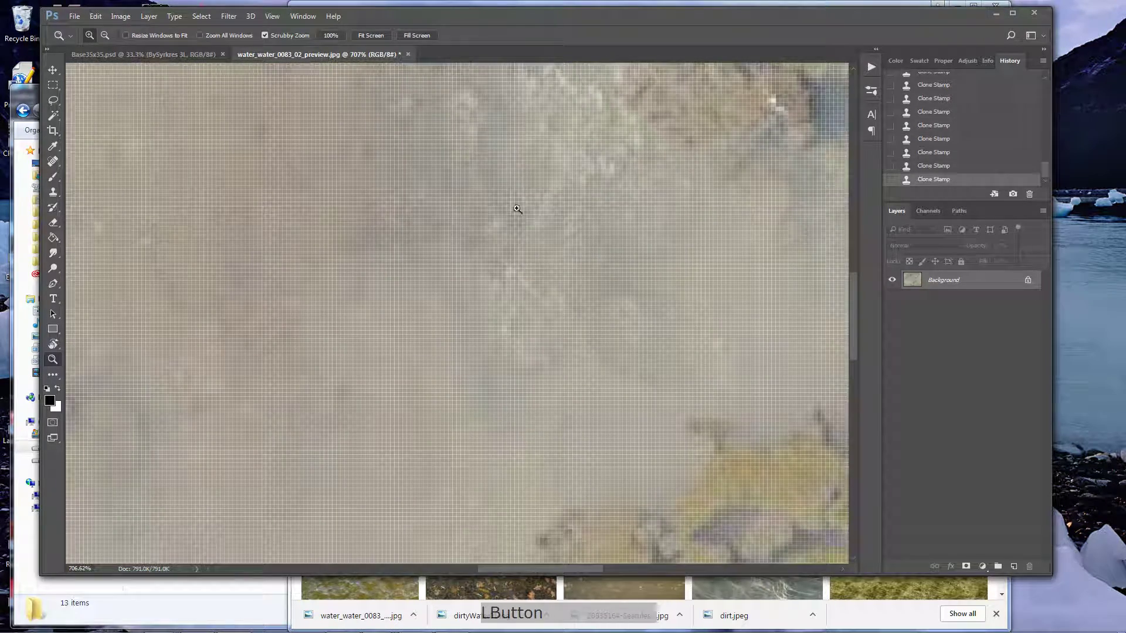
left_click(513, 174, "alt")
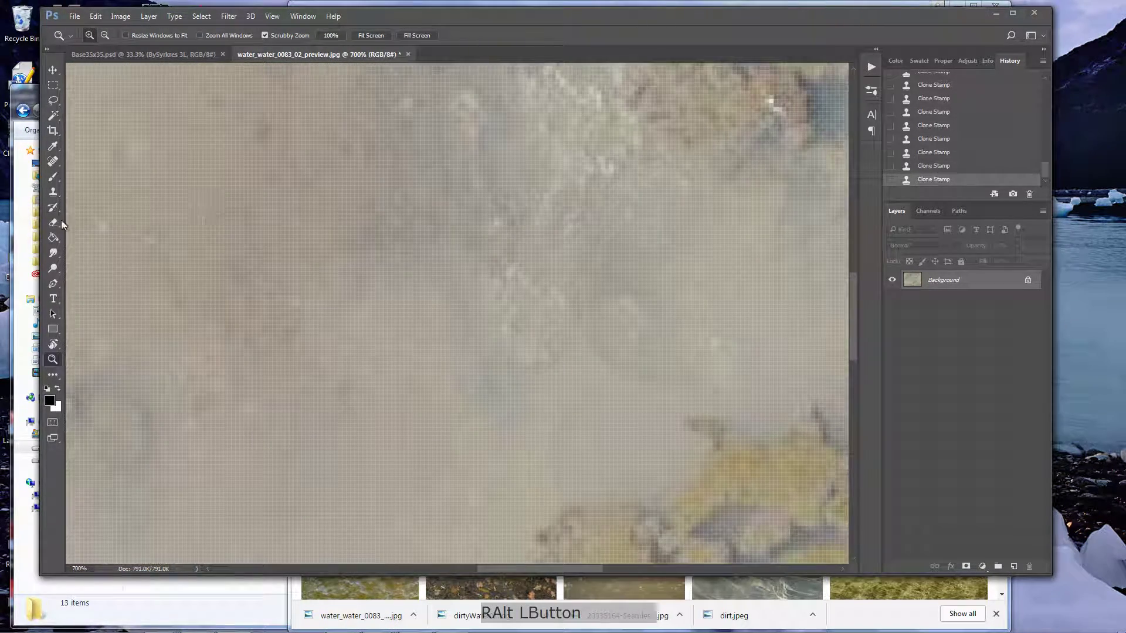
key("s")
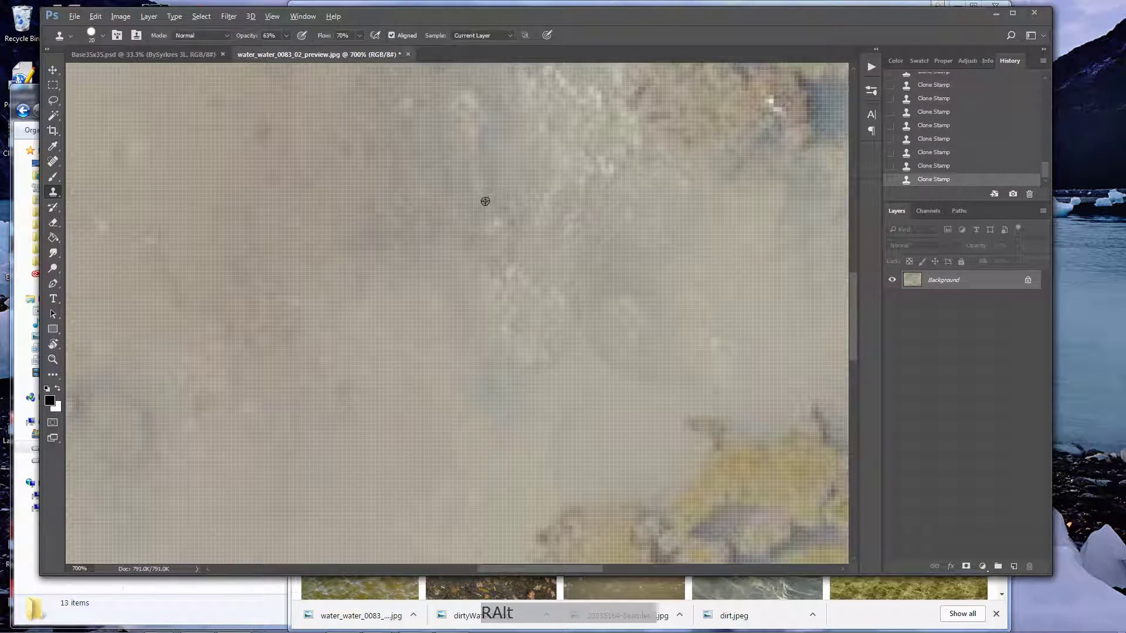
left_click(542, 241, "alt")
mouse_move(540, 271)
left_mouse_down()
mouse_move(537, 301)
mouse_move(510, 347)
left_mouse_up()
Clone brownish water over the horizontal seam in the dark water area beside the white foam
left_click(467, 158, "alt")
left_click(399, 245)
left_click_drag(399, 245, 365, 254)
left_click(350, 156, "alt")
mouse_move(284, 267)
left_mouse_down()
mouse_move(271, 302)
mouse_move(255, 286)
mouse_move(402, 309)
left_mouse_up()
key("ctrl+0")
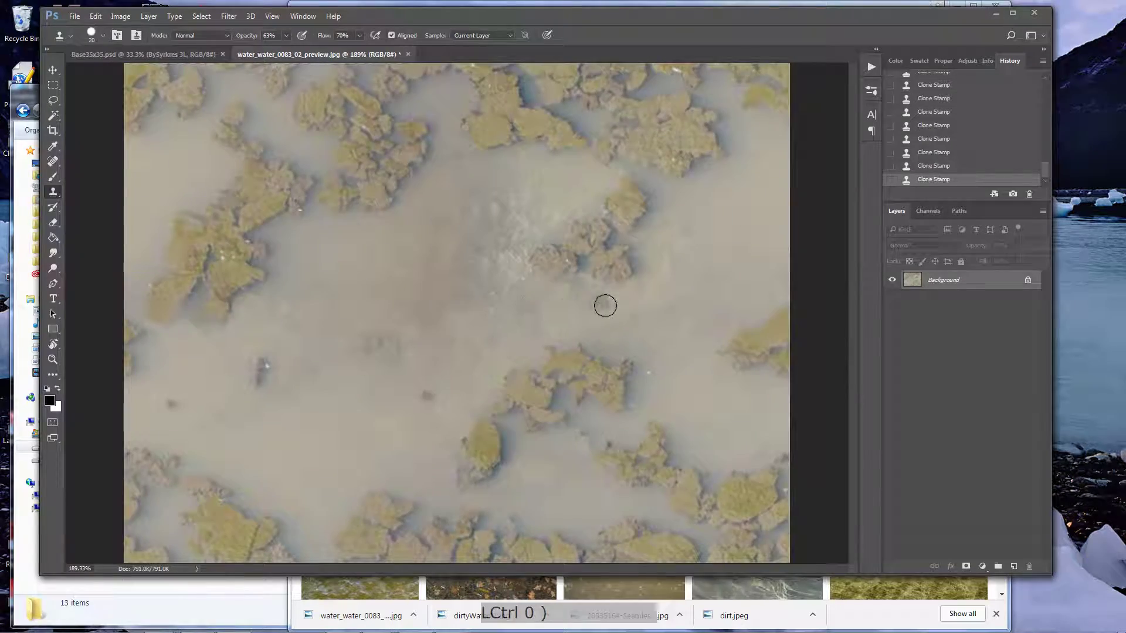
Clone water over the vertical seam and grey fragments alongside the oval yellow rock
key("z")
left_click_drag(448, 509, 510, 475)
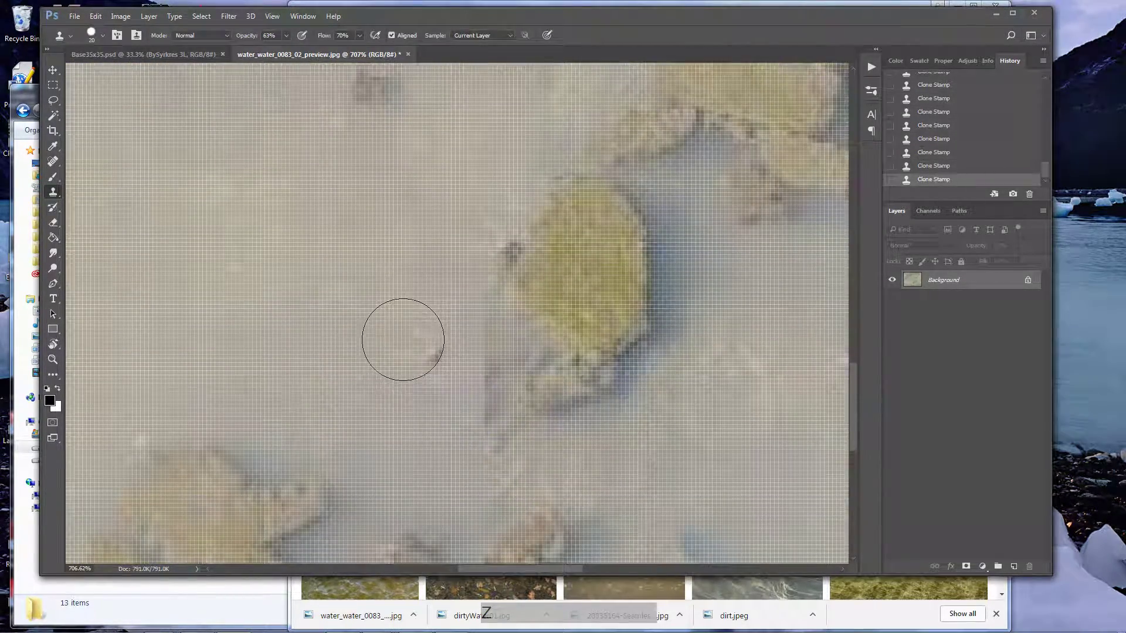
left_click(428, 339, "alt")
left_click(476, 348)
left_click_drag(476, 348, 483, 430)
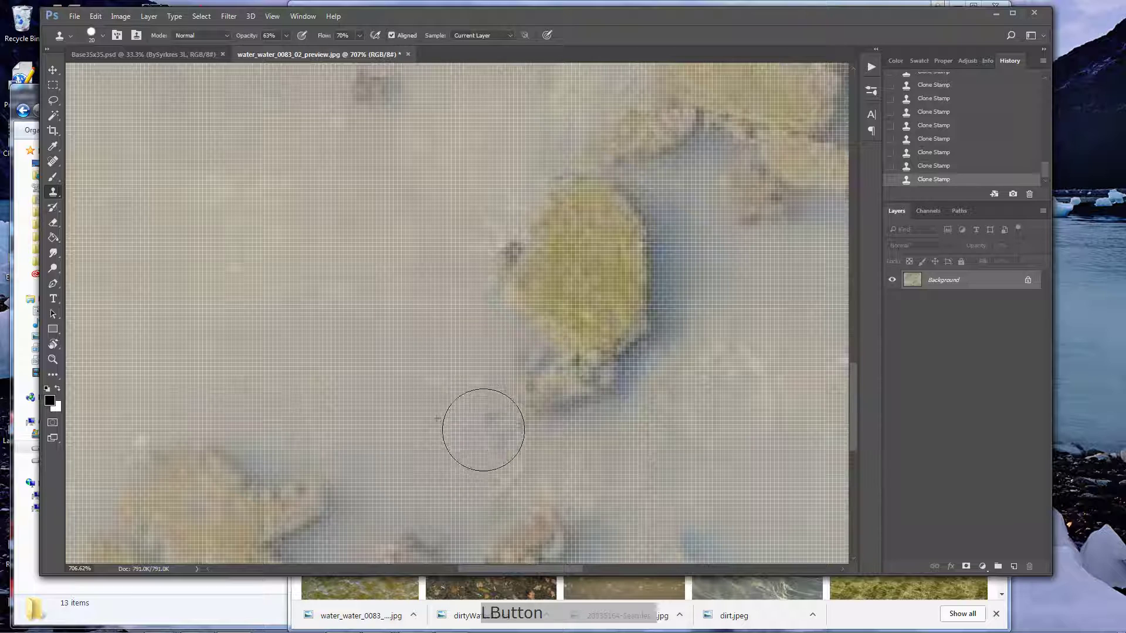
left_click(400, 322, "alt")
mouse_move(460, 329)
left_mouse_down()
mouse_move(447, 426)
mouse_move(429, 422)
mouse_move(560, 473)
mouse_move(603, 474)
mouse_move(485, 448)
mouse_move(467, 422)
left_mouse_up()
left_click(429, 422, "alt")
Clone water and rock texture over the vertical seam through the small rocks along the image's lower edge
left_click(566, 473, "alt")
scroll(619, 482, "down", 4)
scroll(613, 456, "down", 1)
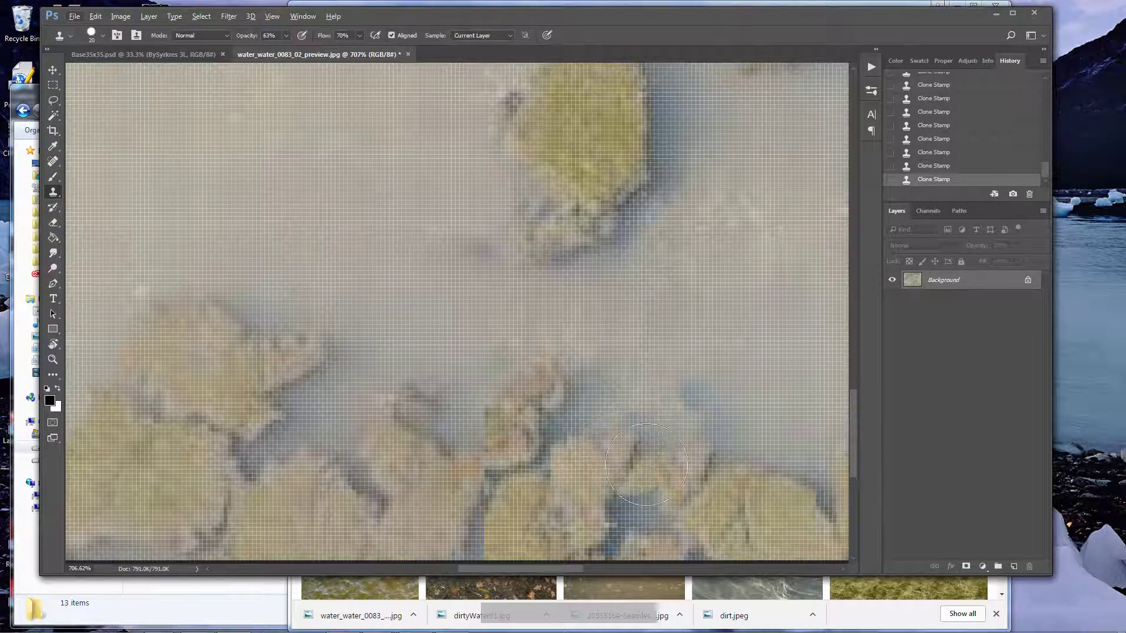
left_click_drag(734, 494, 680, 478)
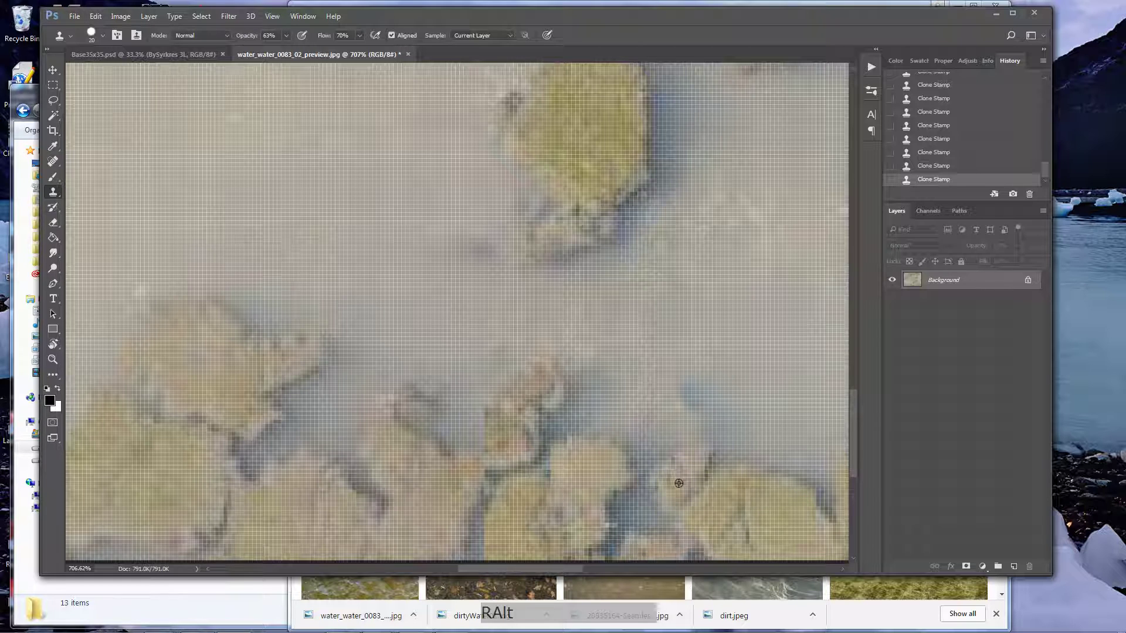
left_click_drag(474, 435, 509, 434)
left_click_drag(666, 420, 643, 415)
left_click_drag(502, 430, 492, 424)
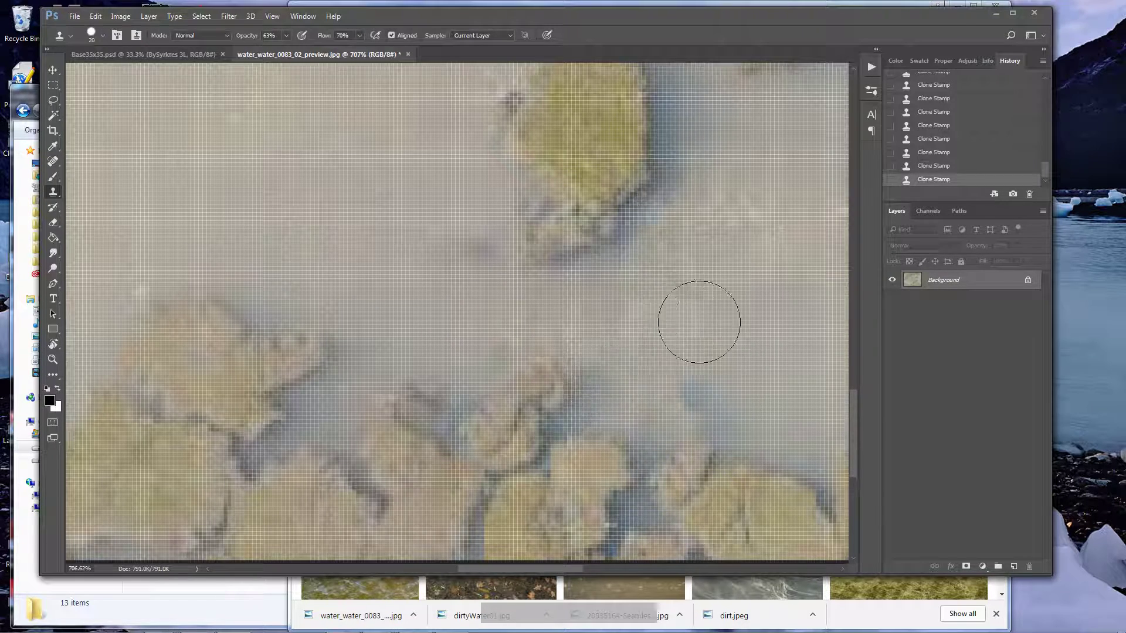
left_click(413, 311, "alt")
left_click(467, 338)
left_click(472, 529)
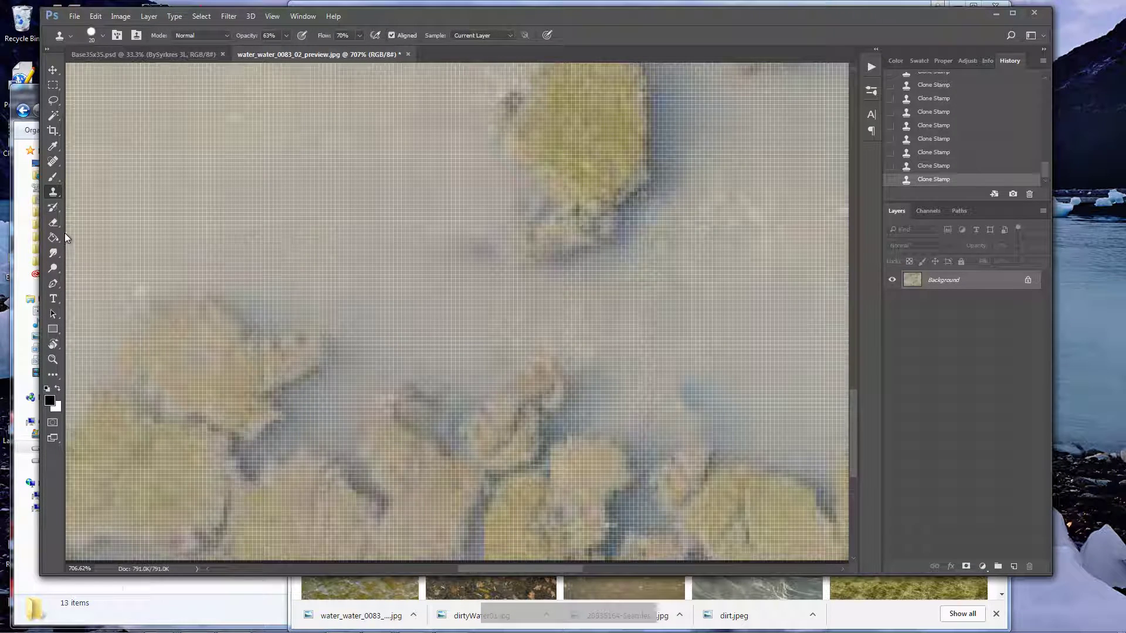
Blend the remaining vertical seam between the rocks at the image's lower edge with the Smudge tool
left_click(53, 253)
left_click_drag(459, 528, 490, 536)
mouse_move(490, 537)
left_mouse_down()
mouse_move(471, 536)
mouse_move(473, 553)
left_mouse_up()
key("ctrl+0")
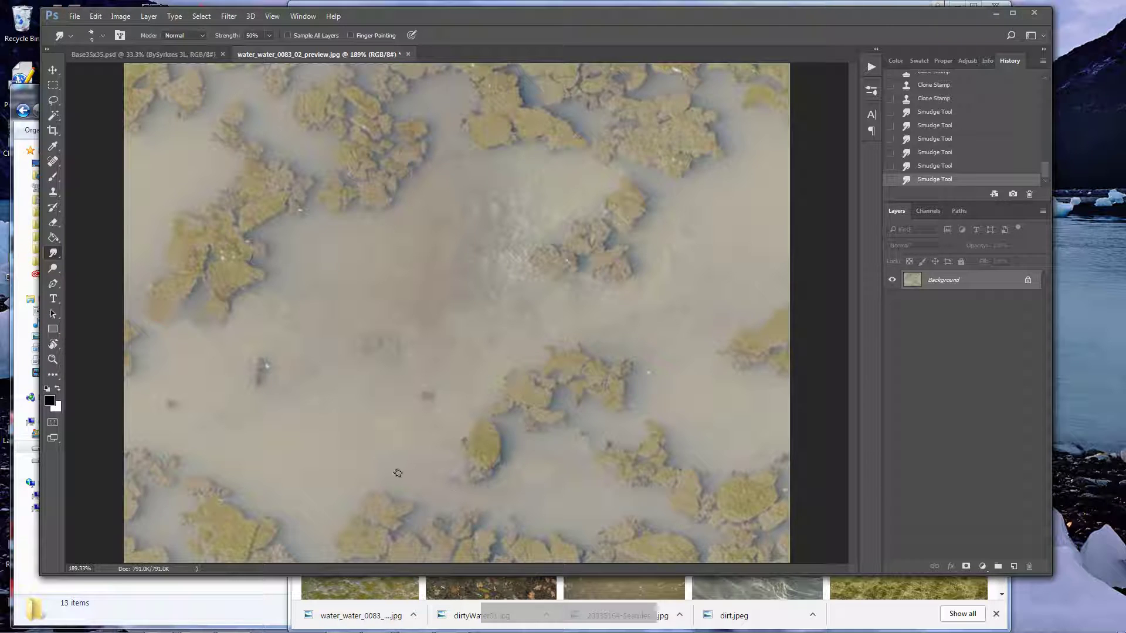
Offset the image 150 pixels right and 425 pixels down with wrap-around
double_click(55, 362)
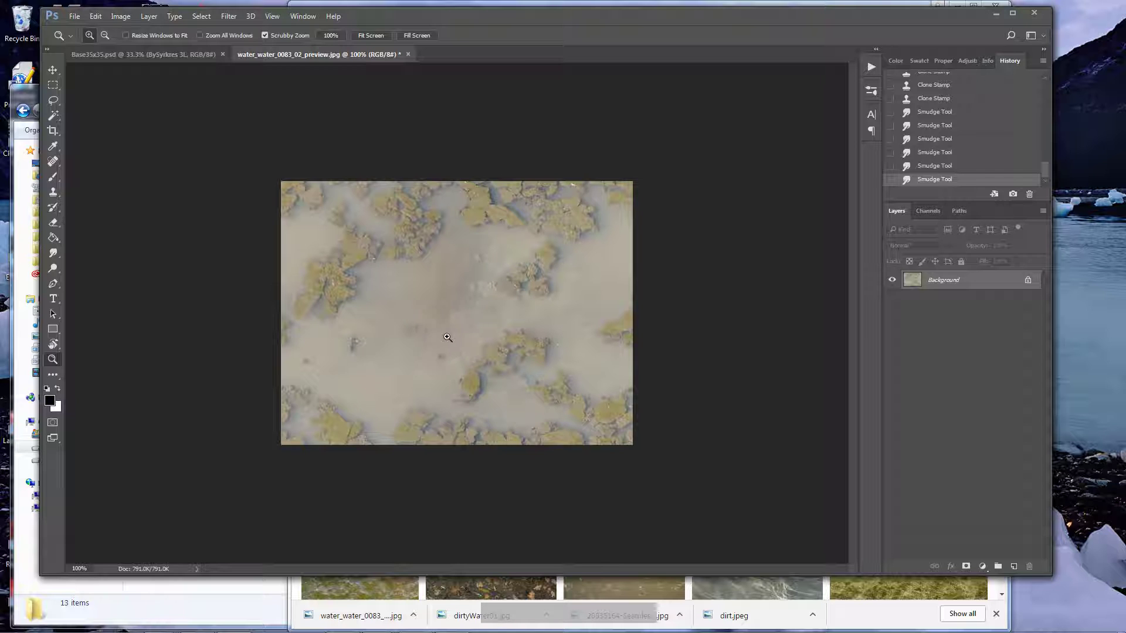
left_click_drag(398, 305, 466, 306)
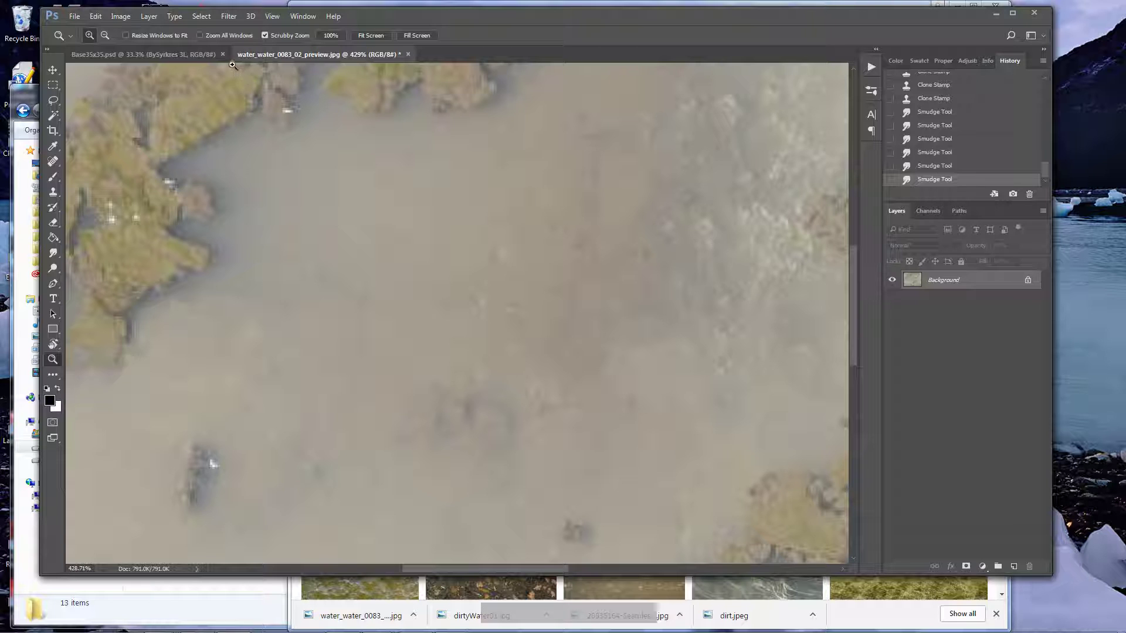
left_click(232, 17)
mouse_move(352, 245)
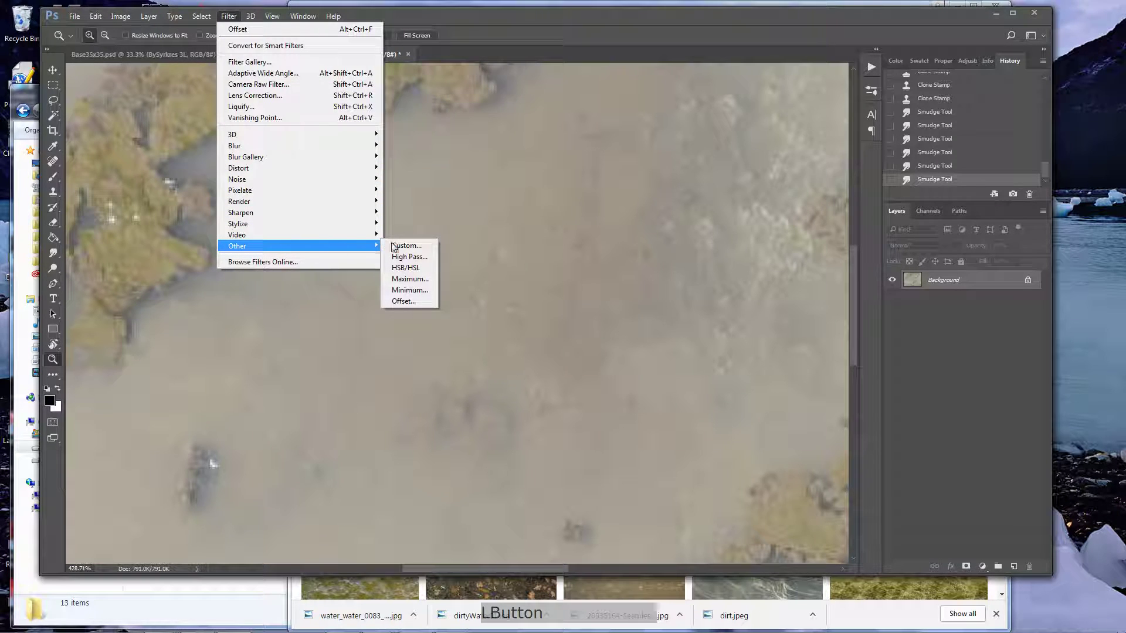
left_click(401, 301)
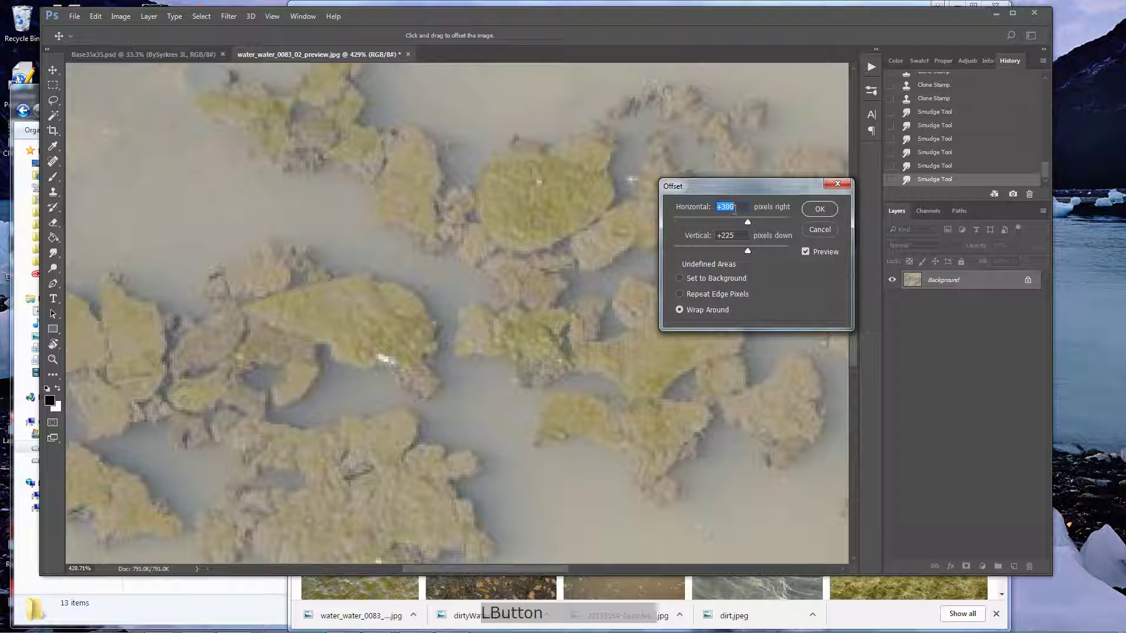
type("150")
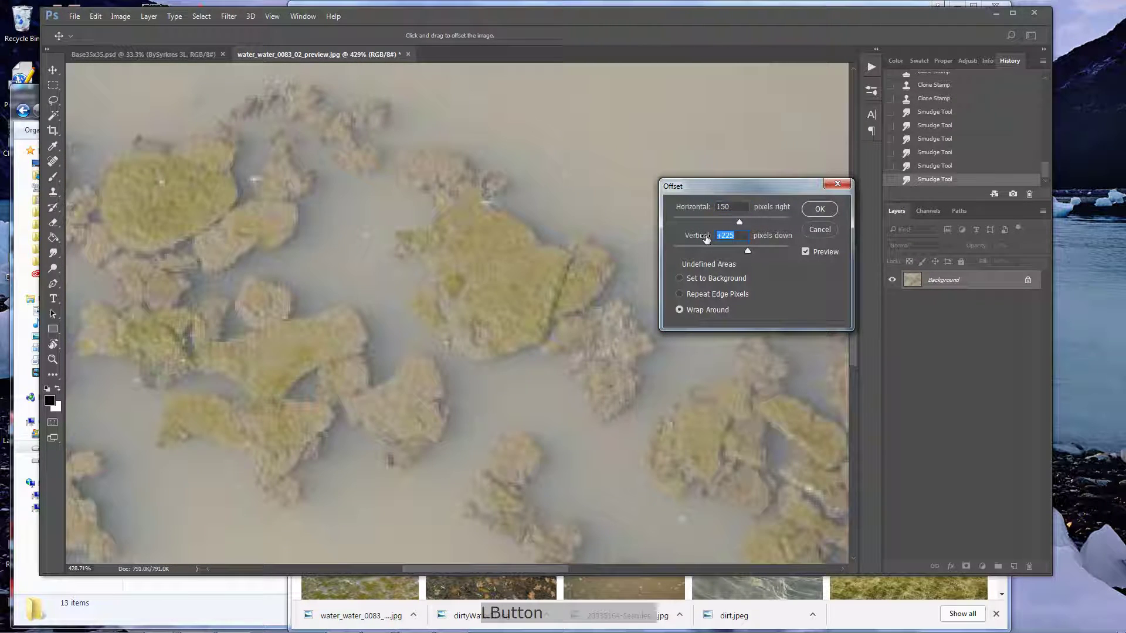
type("425")
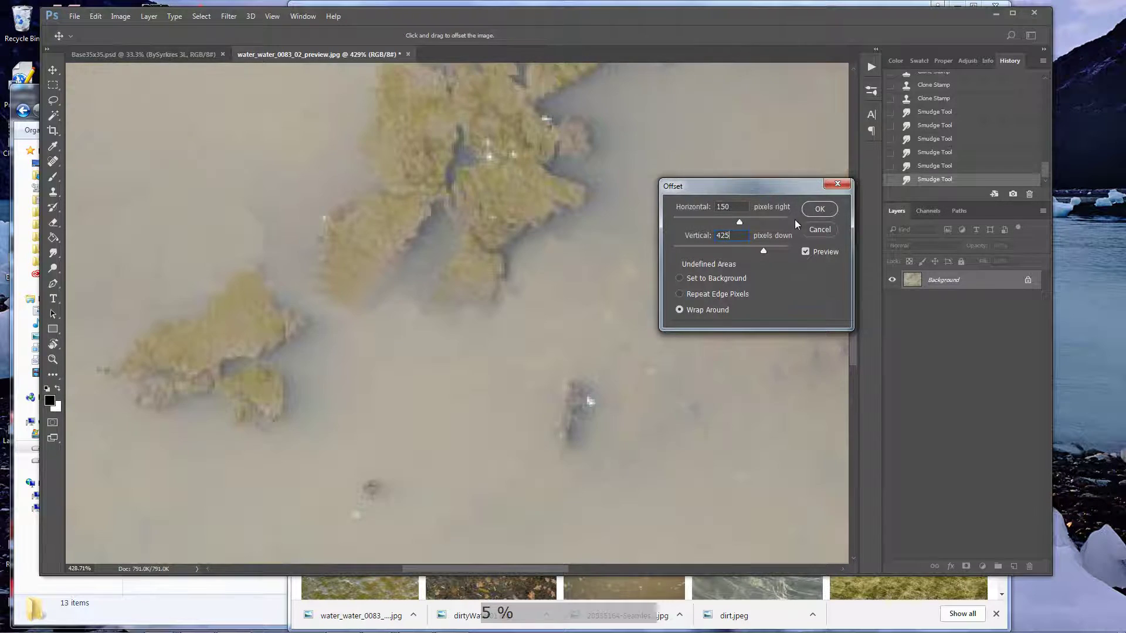
left_click(819, 209)
Set the Clone Stamp brush size to 40 and clone smooth brownish water over the uneven area below the white foam
key("ctrl+0")
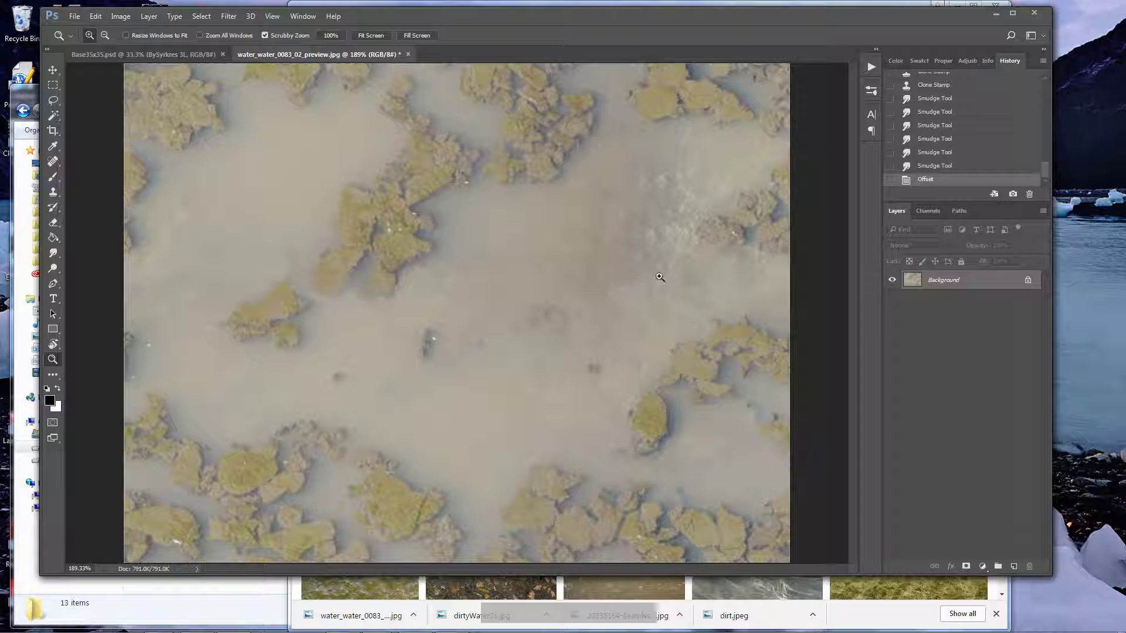
left_click_drag(653, 293, 703, 289)
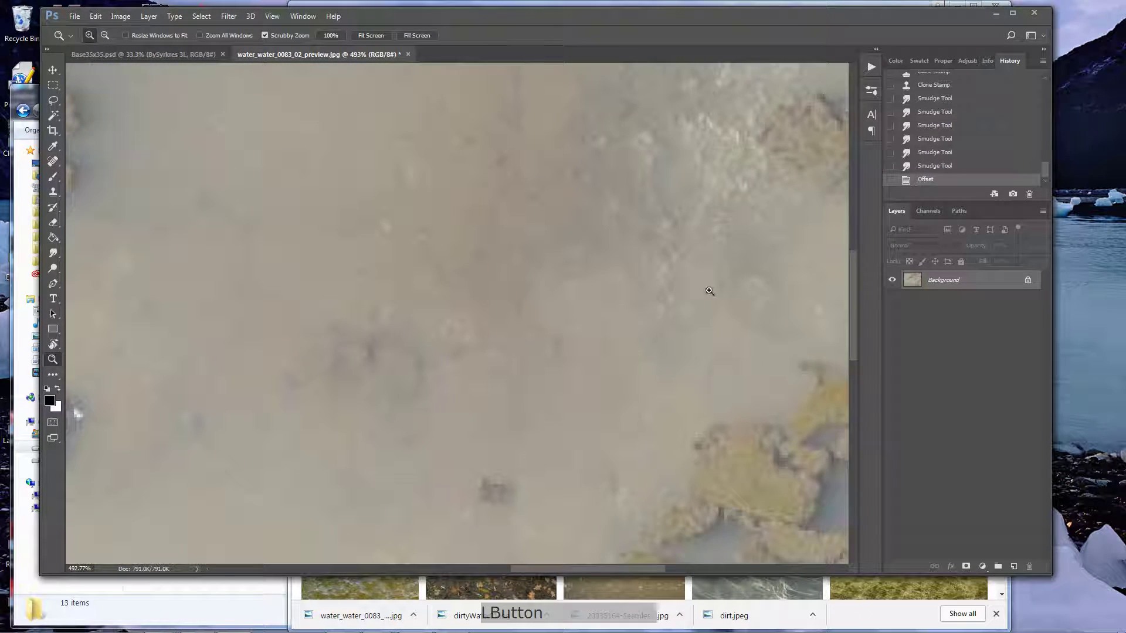
left_click_drag(624, 573, 648, 569)
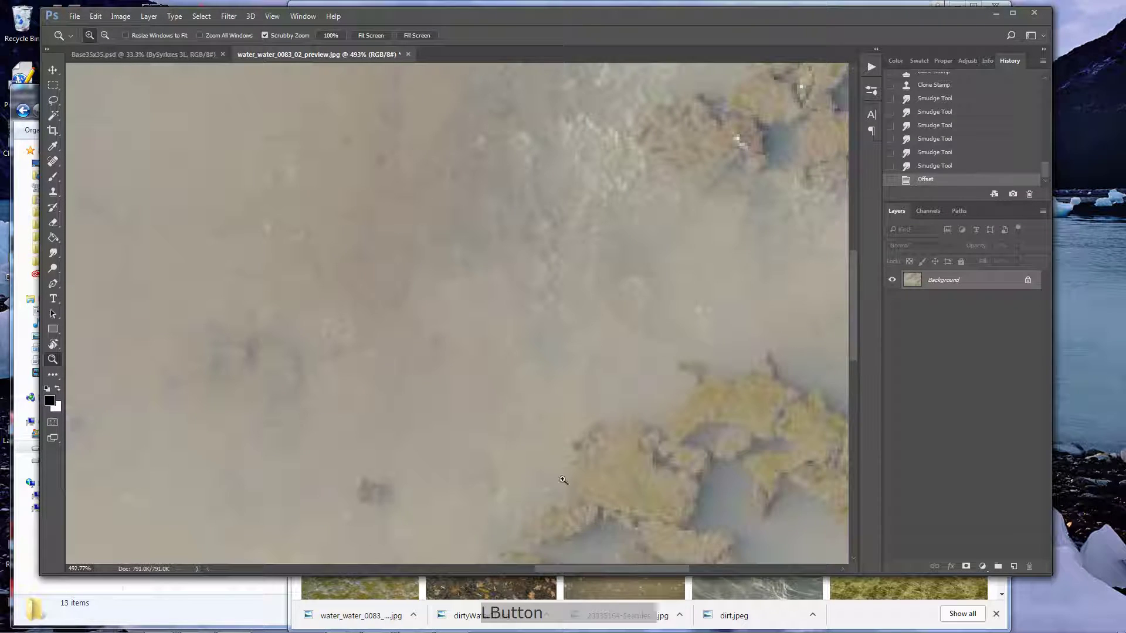
left_click(53, 193)
key("bracketright")
key("bracketright")
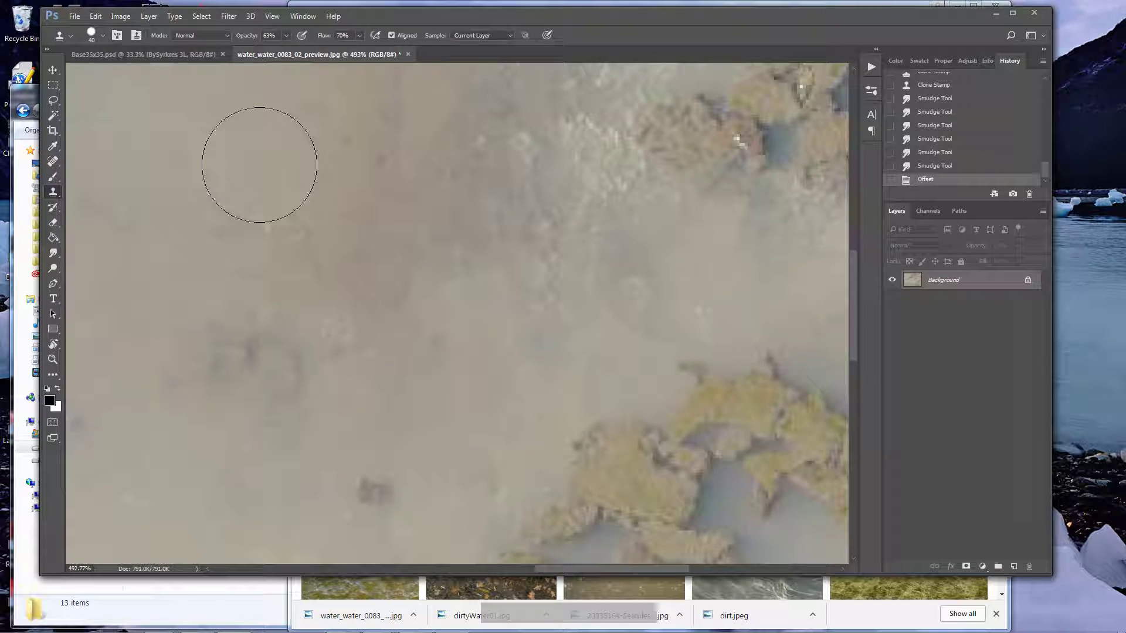
left_click(259, 165, "alt")
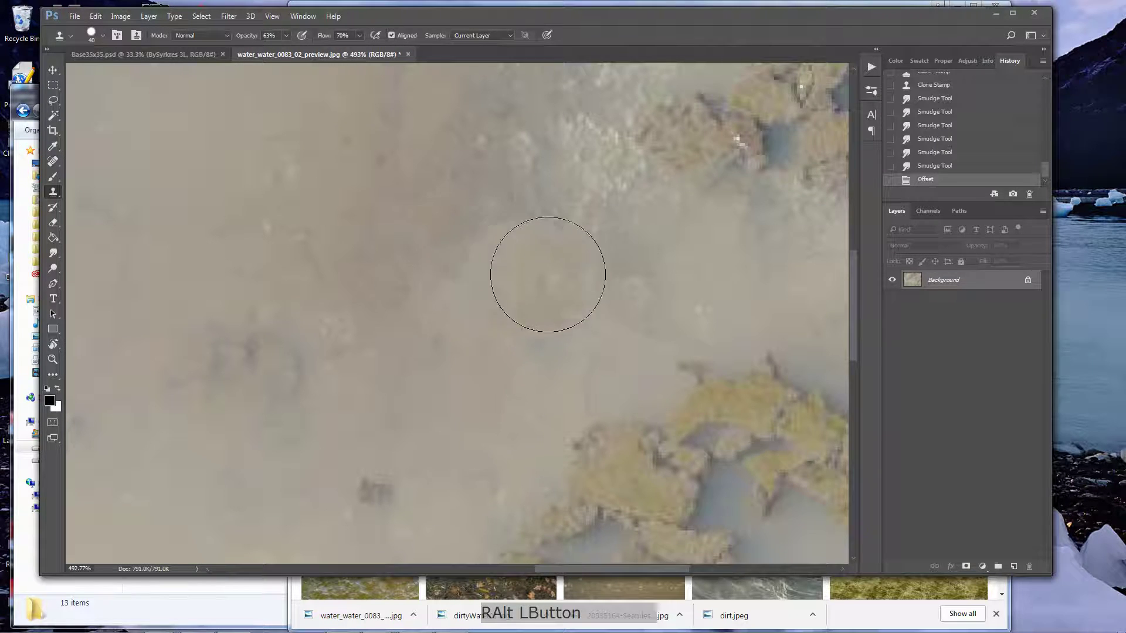
left_click(600, 283)
left_click(647, 285)
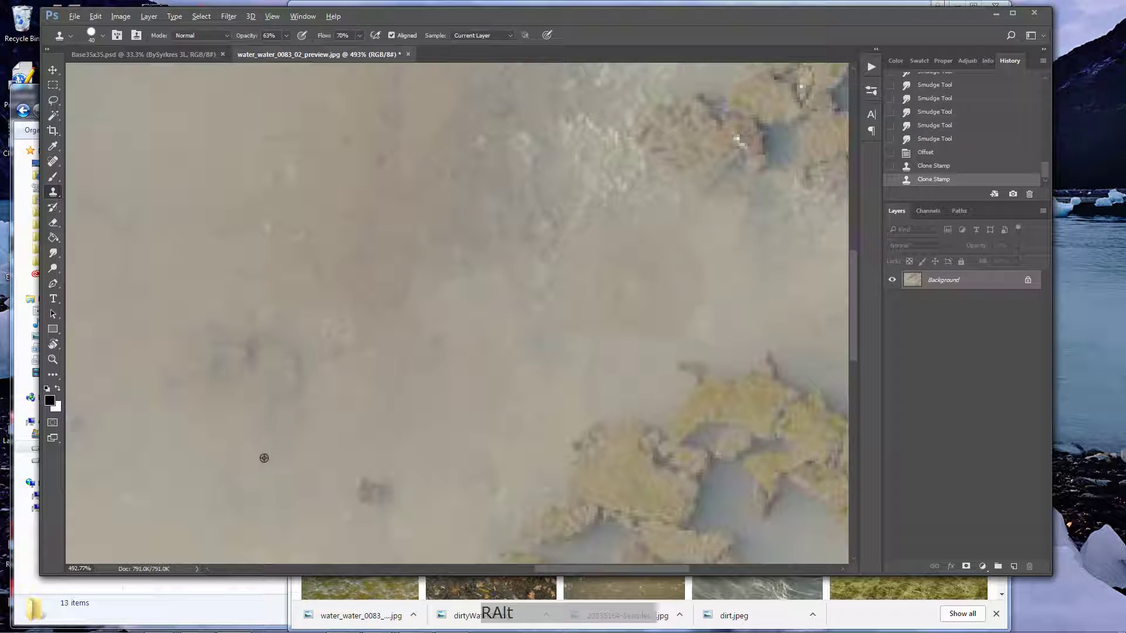
Clone a small dark spot into the open brownish water and smooth water over the uneven patch below the white foam
left_click(376, 485, "alt")
left_click(508, 273)
left_click(212, 227)
left_click(216, 194, "alt")
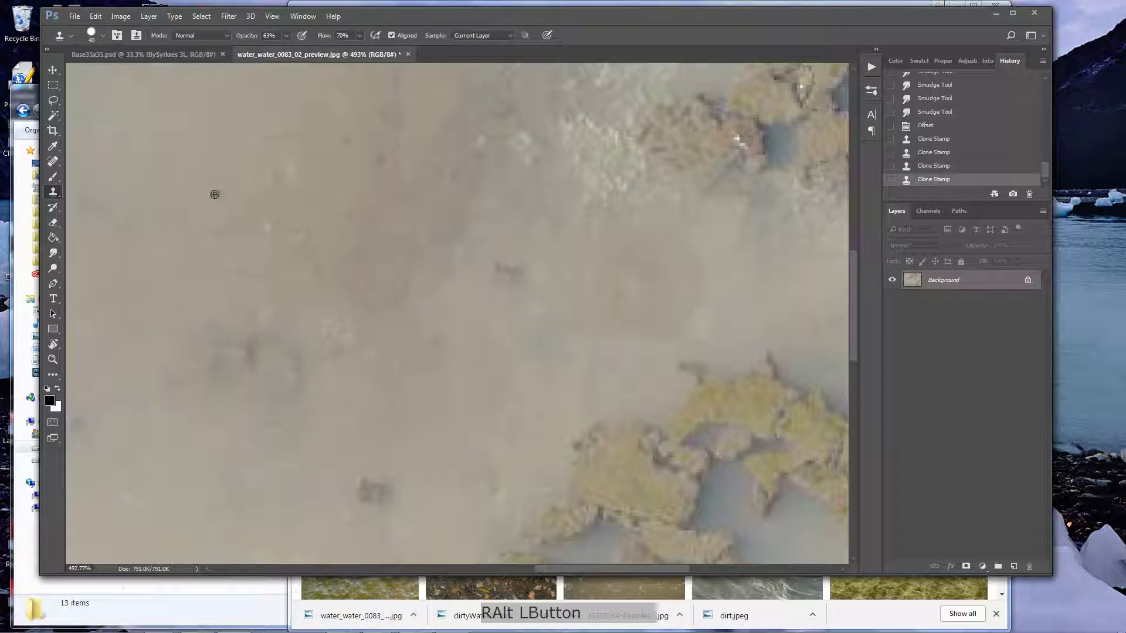
left_click(729, 258)
left_click(665, 304)
left_click(447, 209)
Set the Clone Stamp to 48% opacity and 37% flow and even out the water between the foam and the yellow rocks
left_click_drag(360, 35, 342, 52)
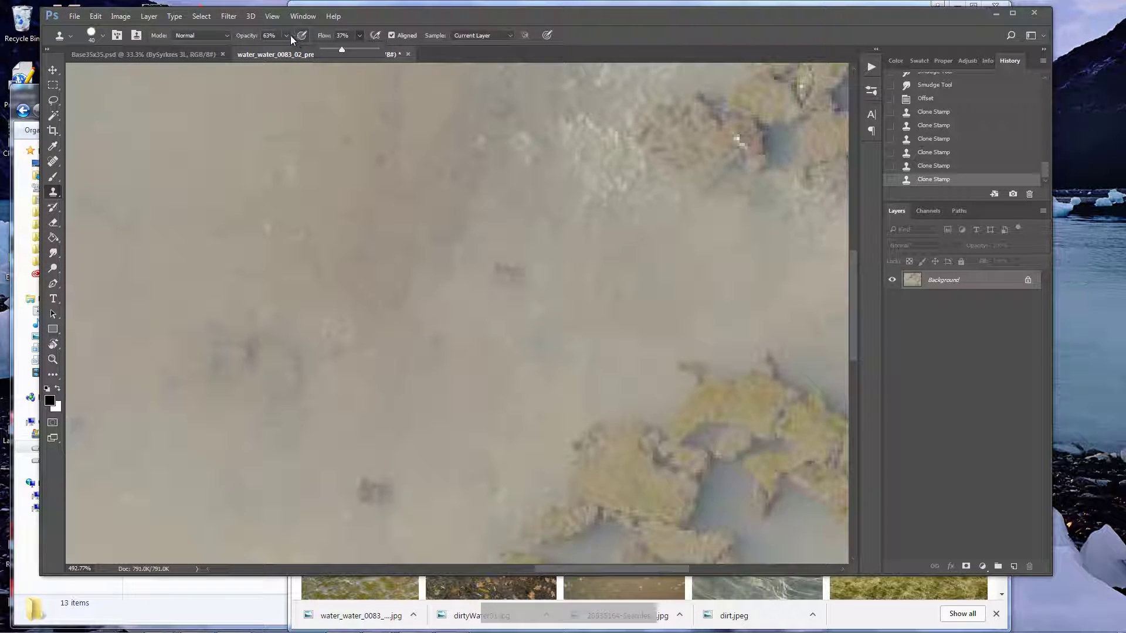
left_click_drag(286, 36, 278, 51)
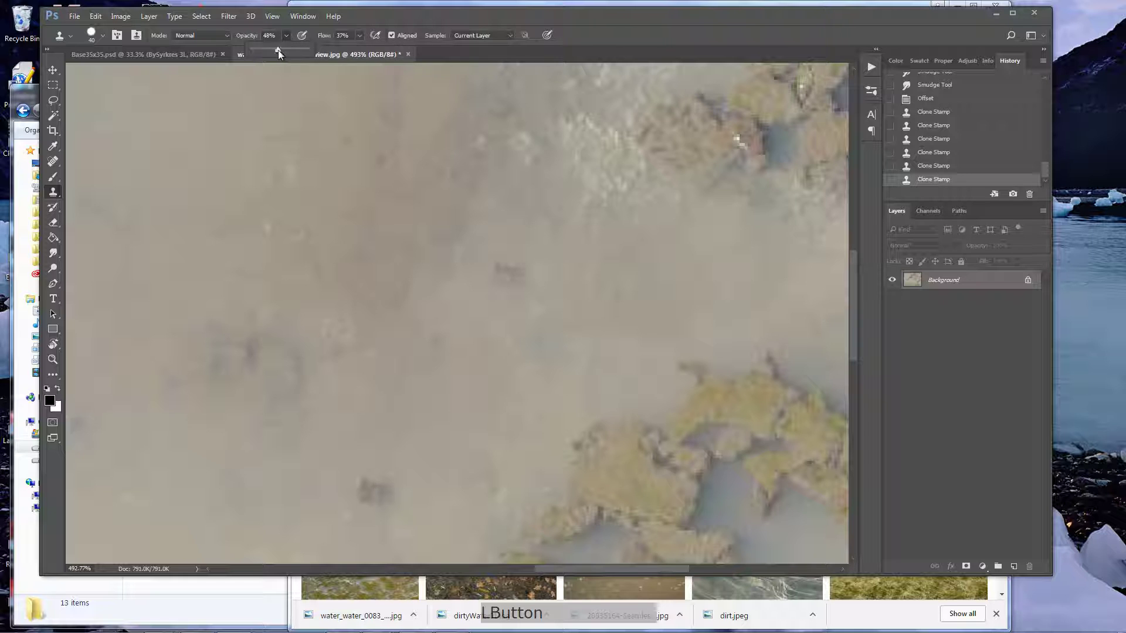
left_click(270, 171, "alt")
left_click(635, 306)
left_click(742, 286)
left_click(518, 384, "alt")
left_click(575, 342)
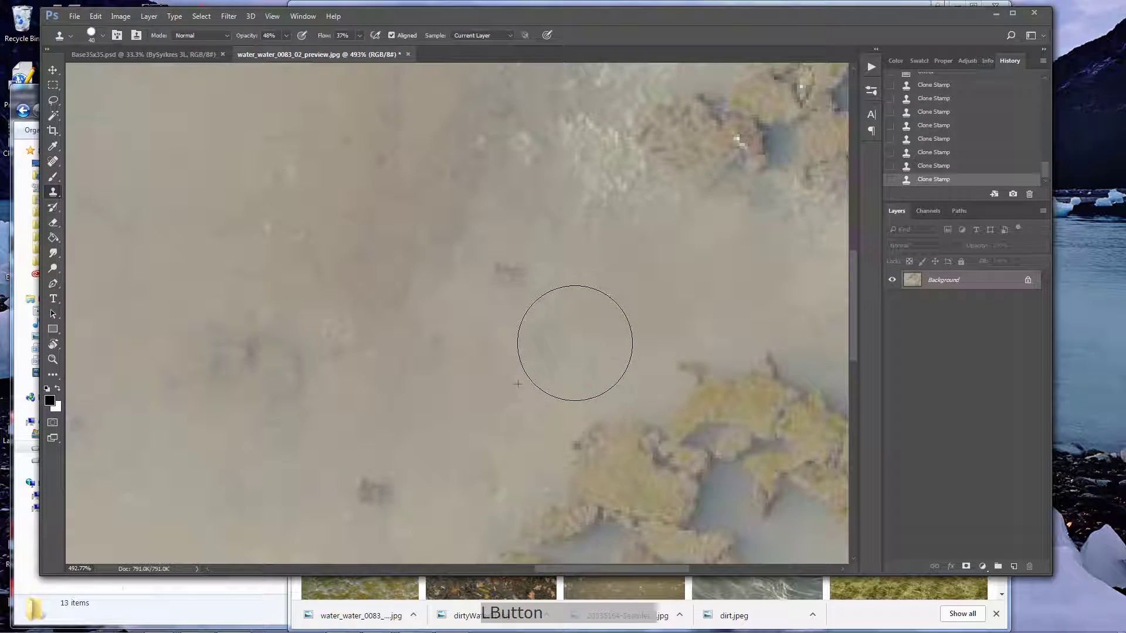
left_click(272, 157, "alt")
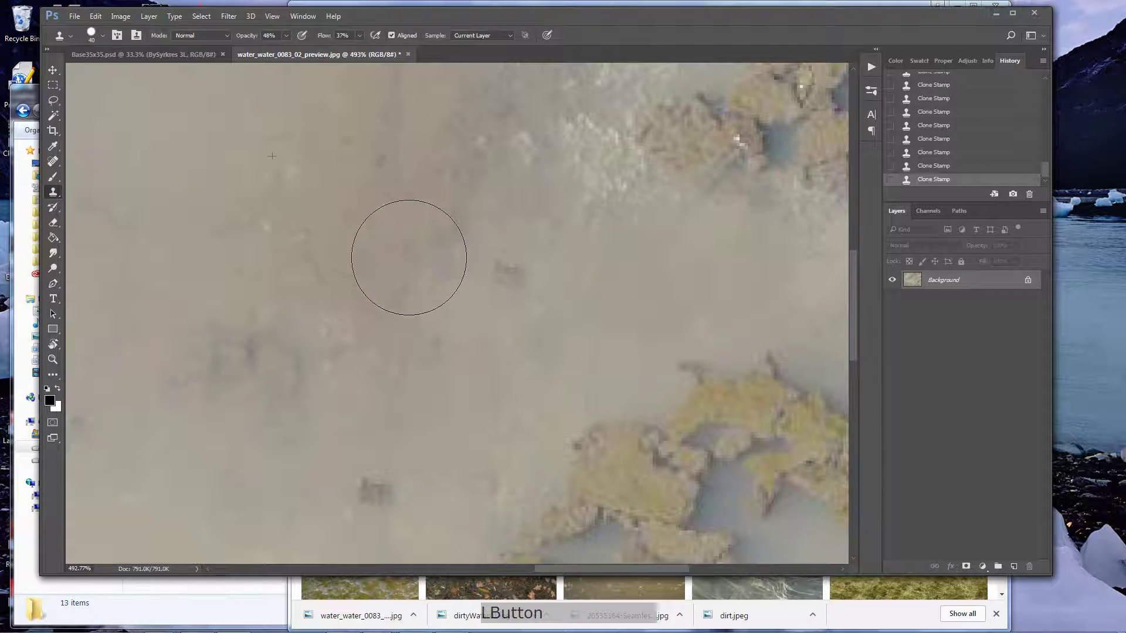
key("ctrl+0")
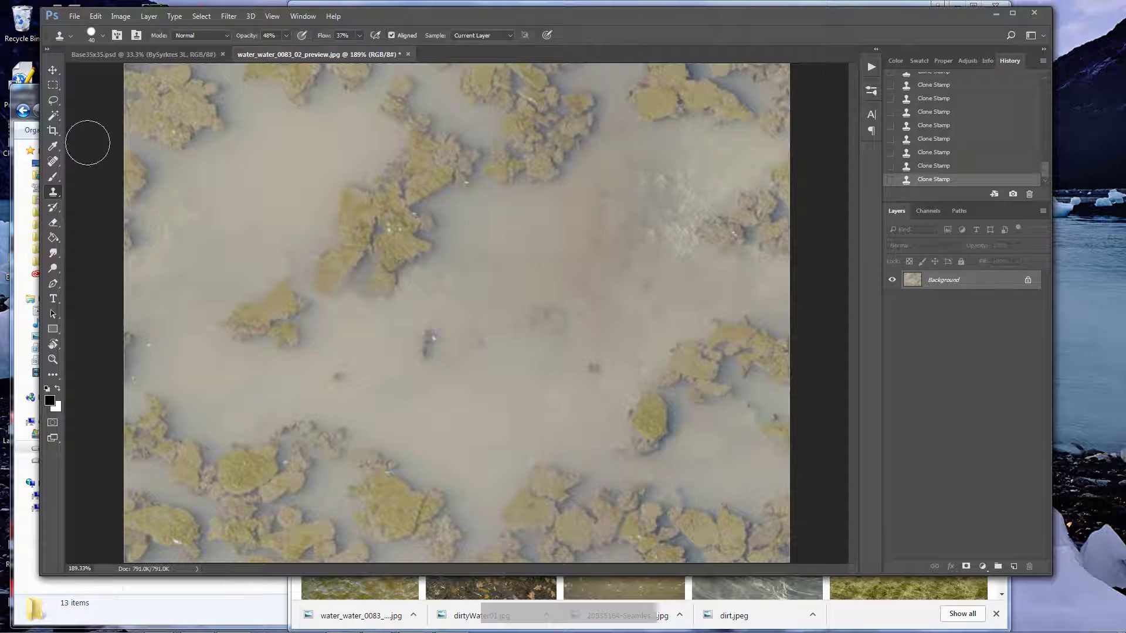
Lasso the small isolated yellow rock with its surrounding water and copy it onto a new layer
left_click(52, 100)
mouse_move(315, 306)
left_mouse_down()
mouse_move(272, 244)
mouse_move(230, 266)
mouse_move(200, 339)
mouse_move(219, 392)
mouse_move(288, 394)
mouse_move(336, 354)
mouse_move(336, 312)
left_mouse_up()
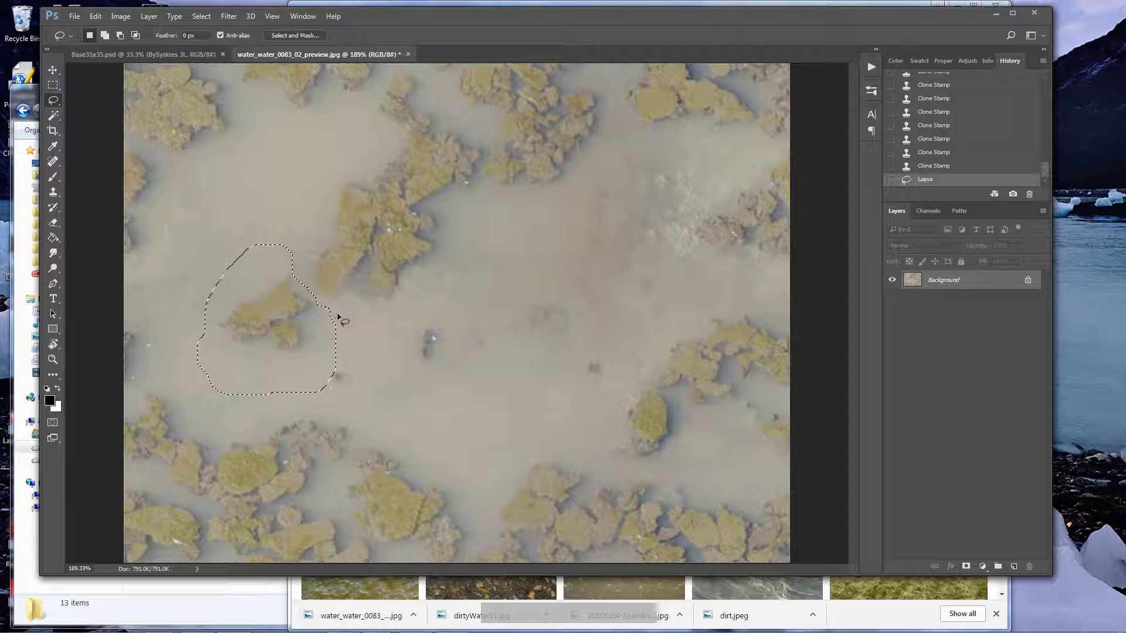
key("super")
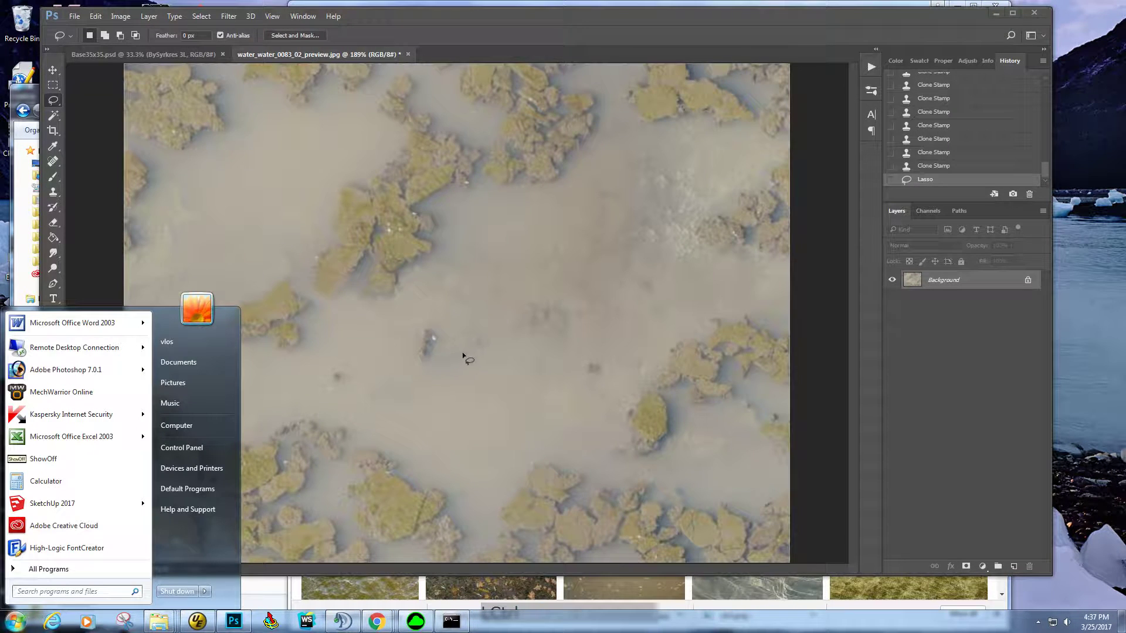
left_click(440, 27)
key("ctrl+c")
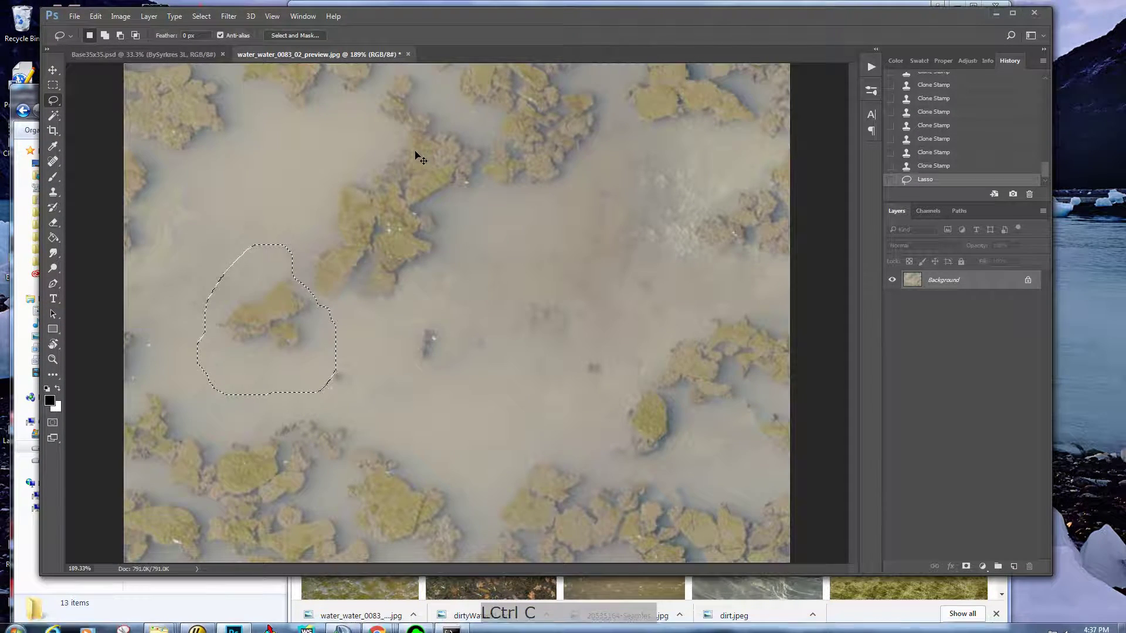
key("ctrl+v")
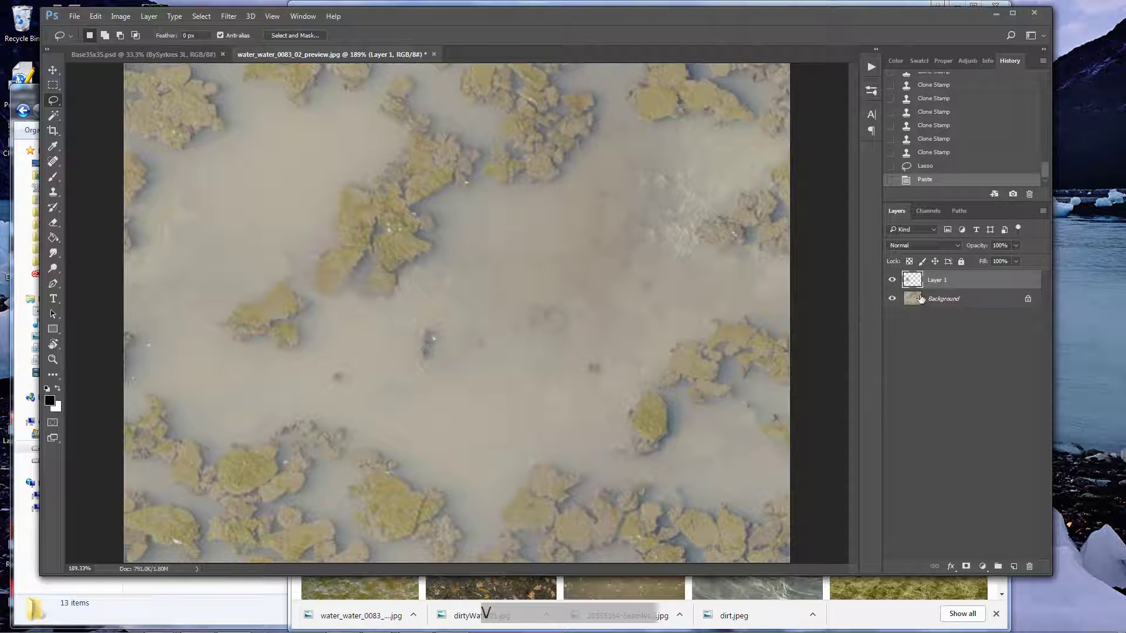
Move the copied rock into the open water near the image's centre and rotate it counterclockwise with Free Transform
key("v")
left_click_drag(230, 306, 587, 285)
key("ctrl+t")
left_click_drag(657, 199, 399, 237)
key("Return")
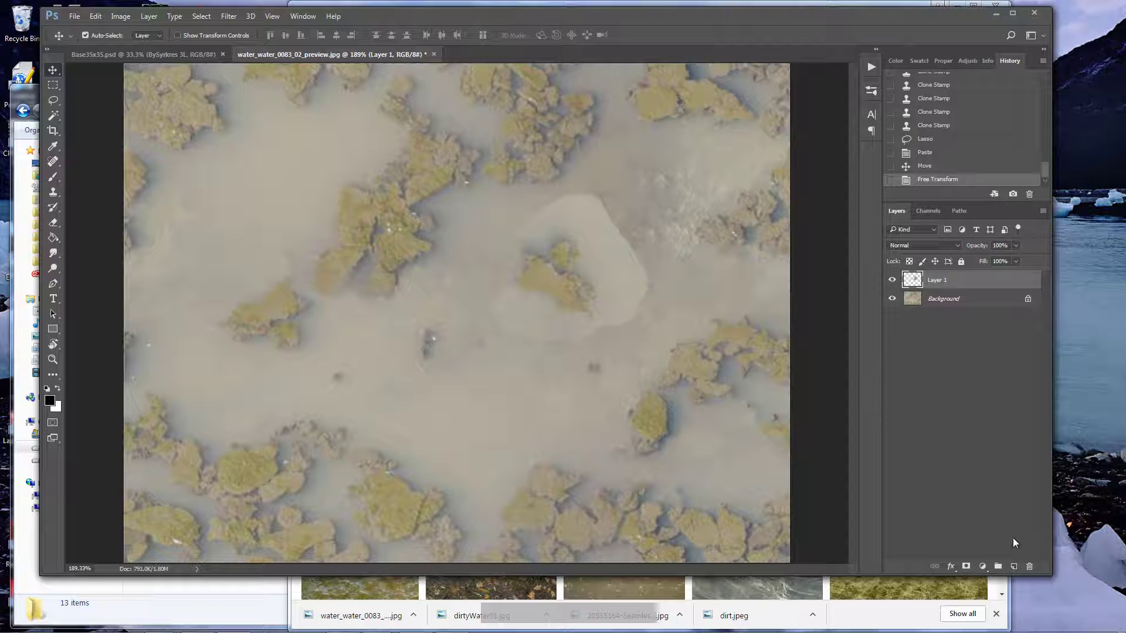
Add a layer mask to the copied rock and paint out the upper part of its pale water border with a size 60 brush
left_click(965, 567)
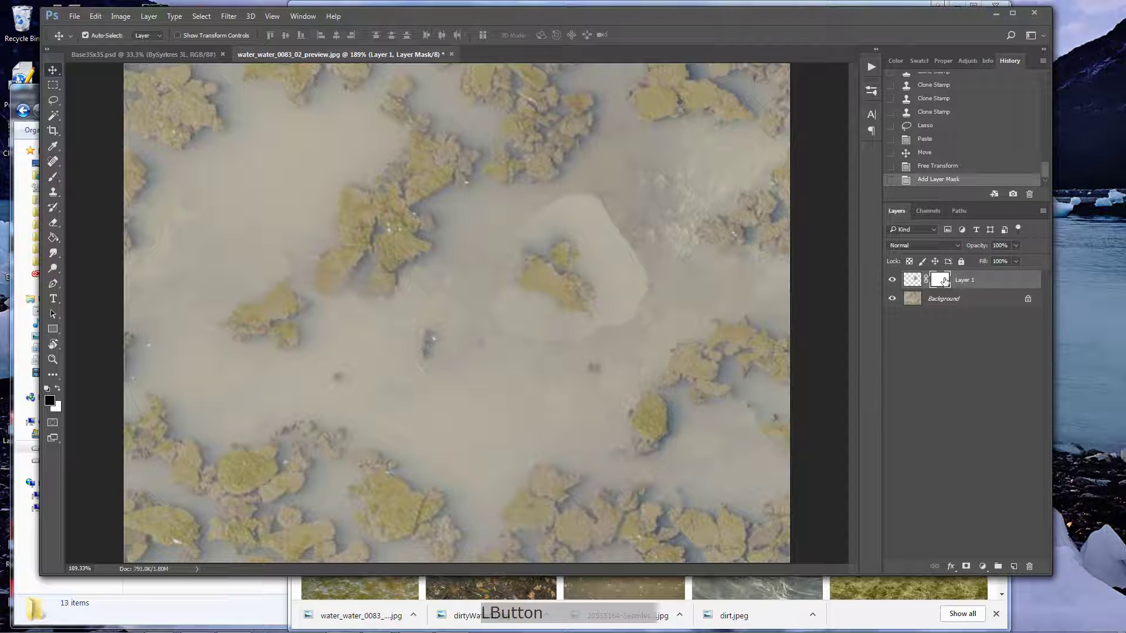
key("z")
left_click_drag(583, 263, 839, 267)
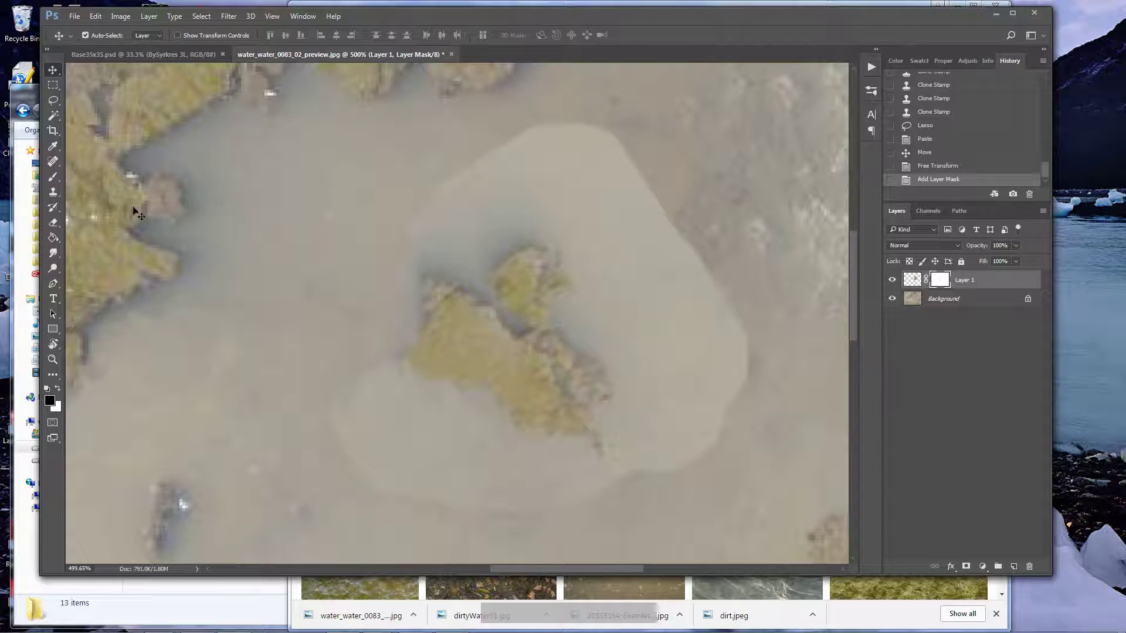
left_click(53, 177)
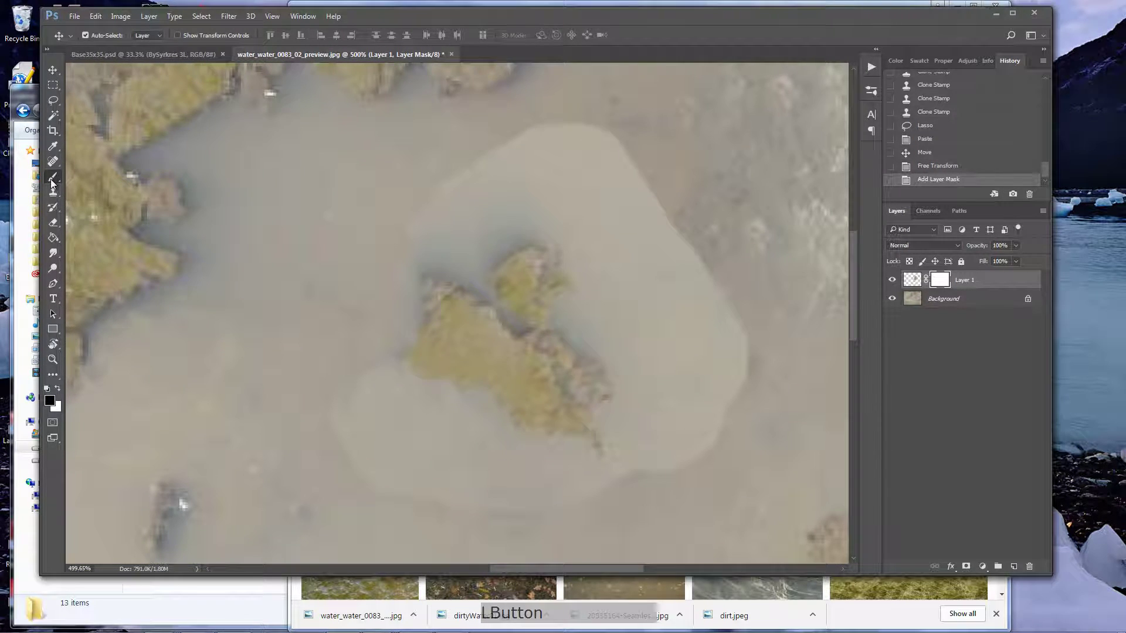
key("bracketleft")
key("bracketleft")
key("bracketleft")
key("bracketleft")
key("bracketleft")
key("bracketleft")
key("bracketleft")
key("bracketleft")
key("bracketleft")
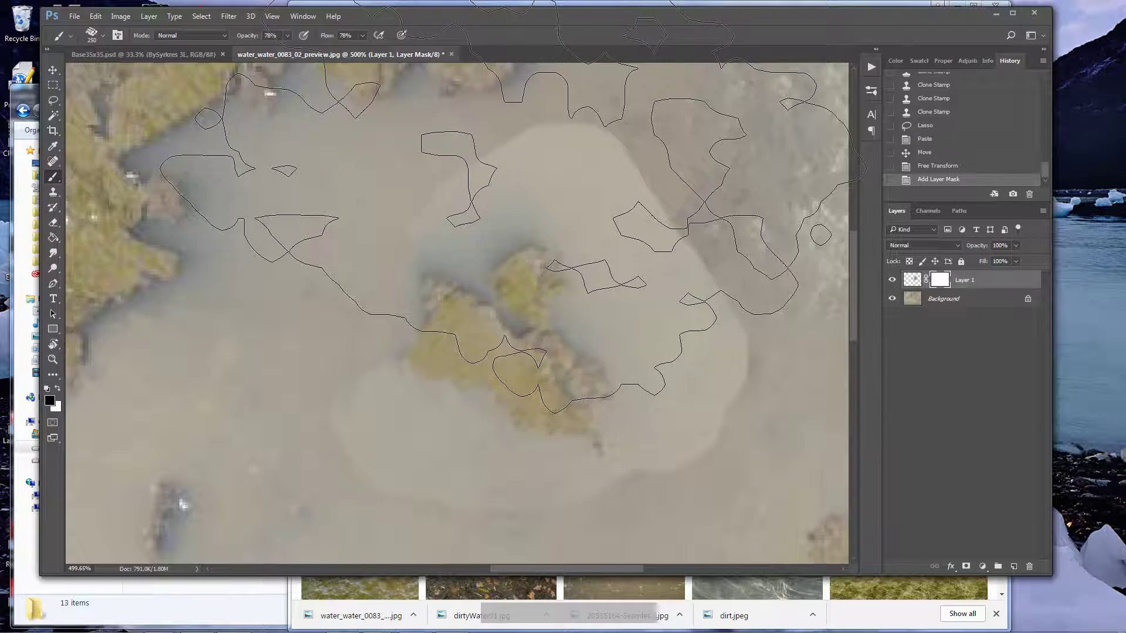
mouse_move(486, 158)
left_mouse_down()
mouse_move(465, 143)
mouse_move(621, 156)
mouse_move(659, 201)
left_mouse_up()
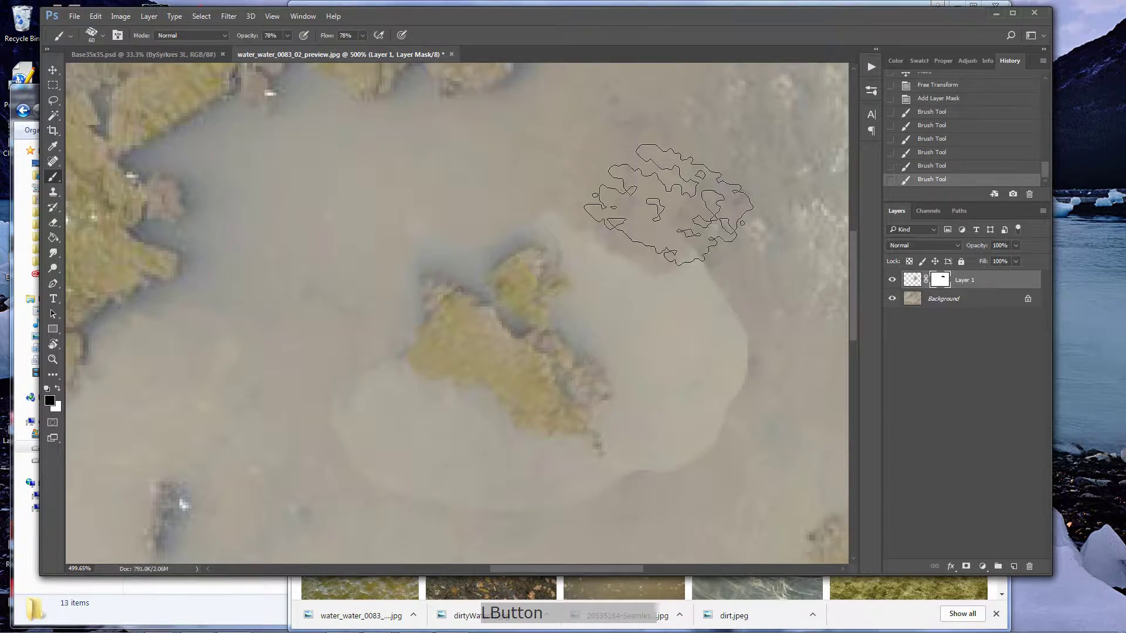
Blend the rest of the rock's border on the mask at 37% opacity and 43% flow, reducing the brush size to 20
left_click(361, 36)
left_click_drag(289, 36, 265, 52)
mouse_move(678, 239)
left_mouse_down()
mouse_move(669, 308)
mouse_move(716, 331)
mouse_move(727, 375)
left_mouse_up()
key("bracketleft")
key("bracketleft")
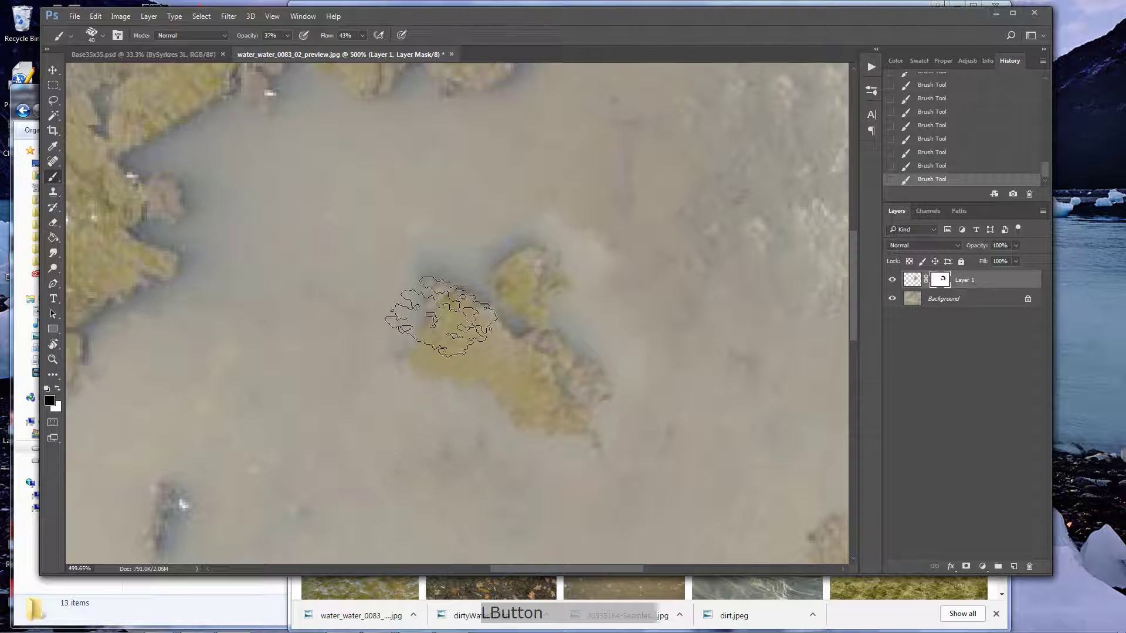
key("bracketleft")
key("bracketleft")
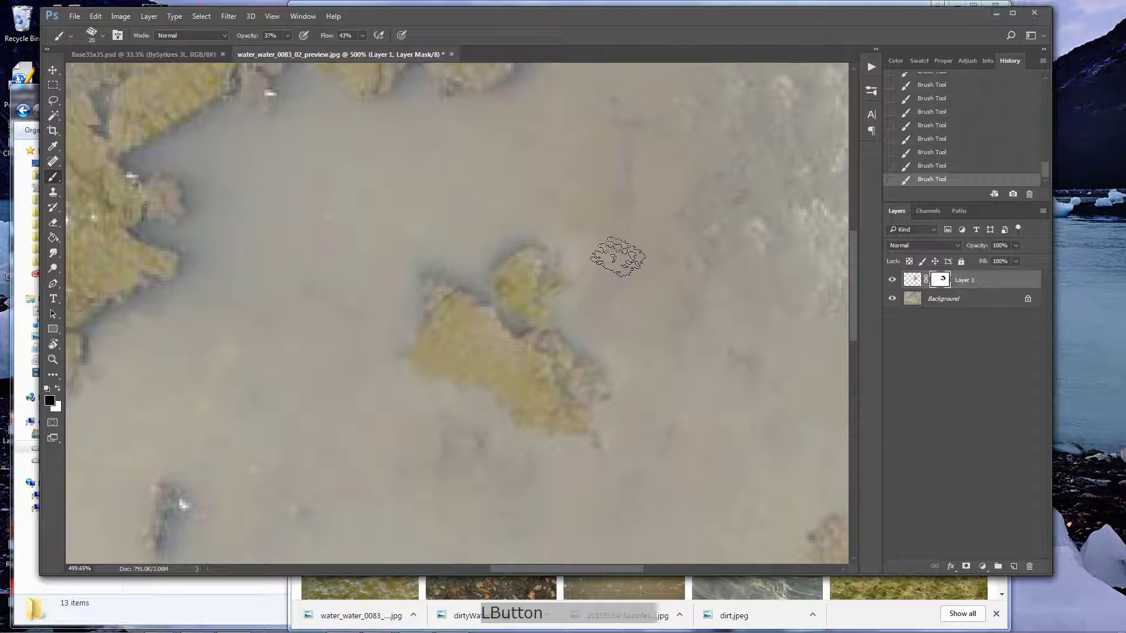
key("ctrl+0")
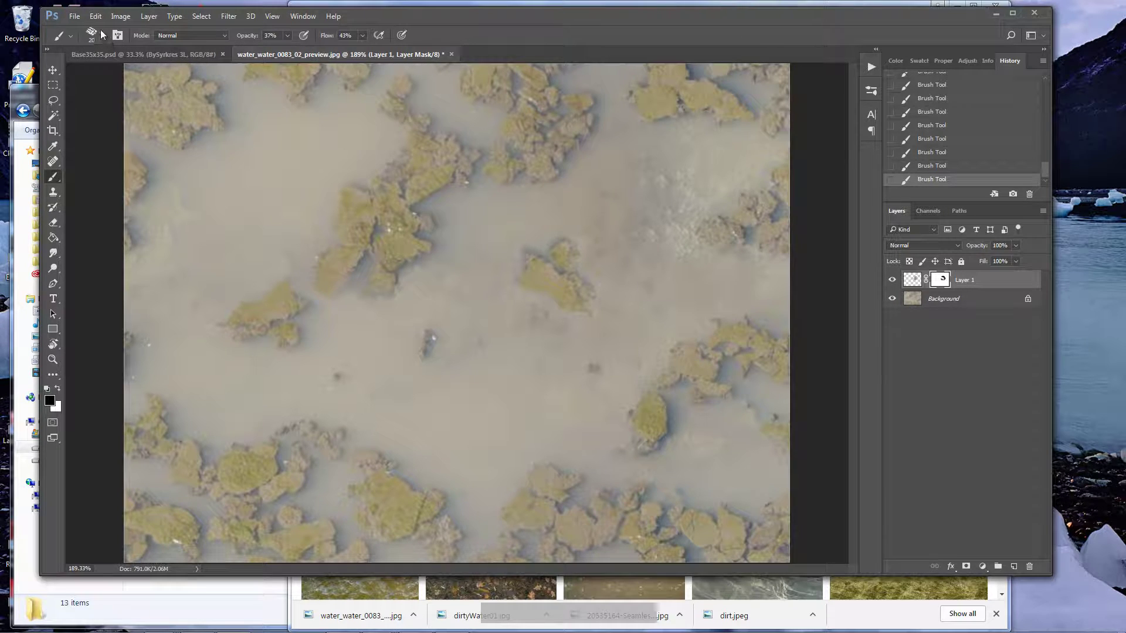
Merge the rock layer down and define the image as a pattern named "Water D"
key("ctrl+e")
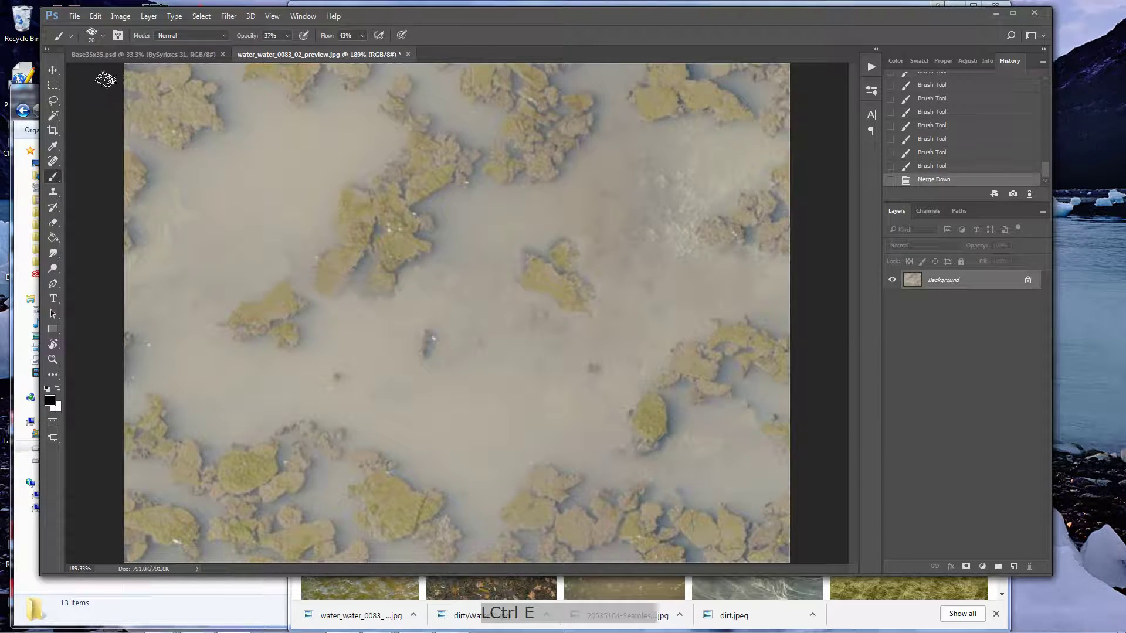
left_click(72, 16)
mouse_move(95, 16)
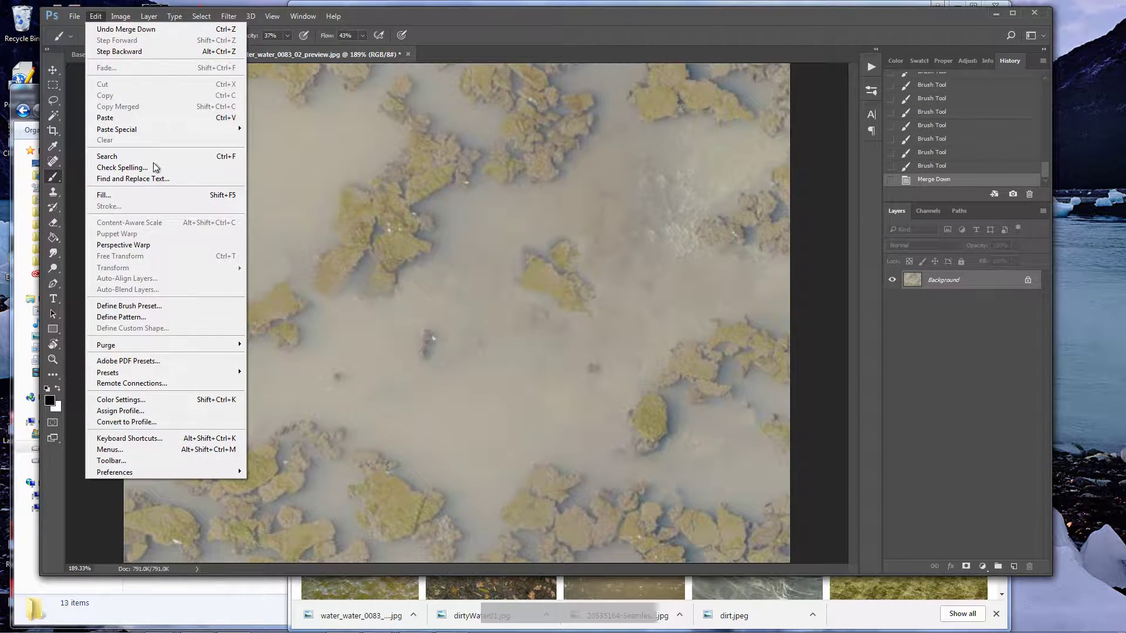
left_click(127, 317)
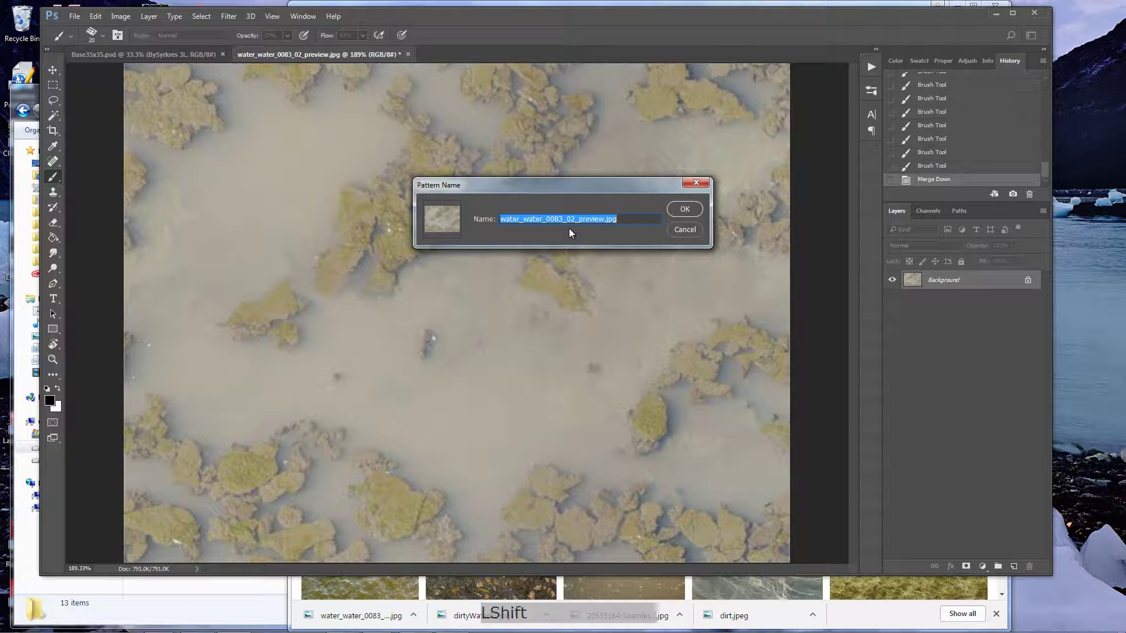
type("Dirty Water")
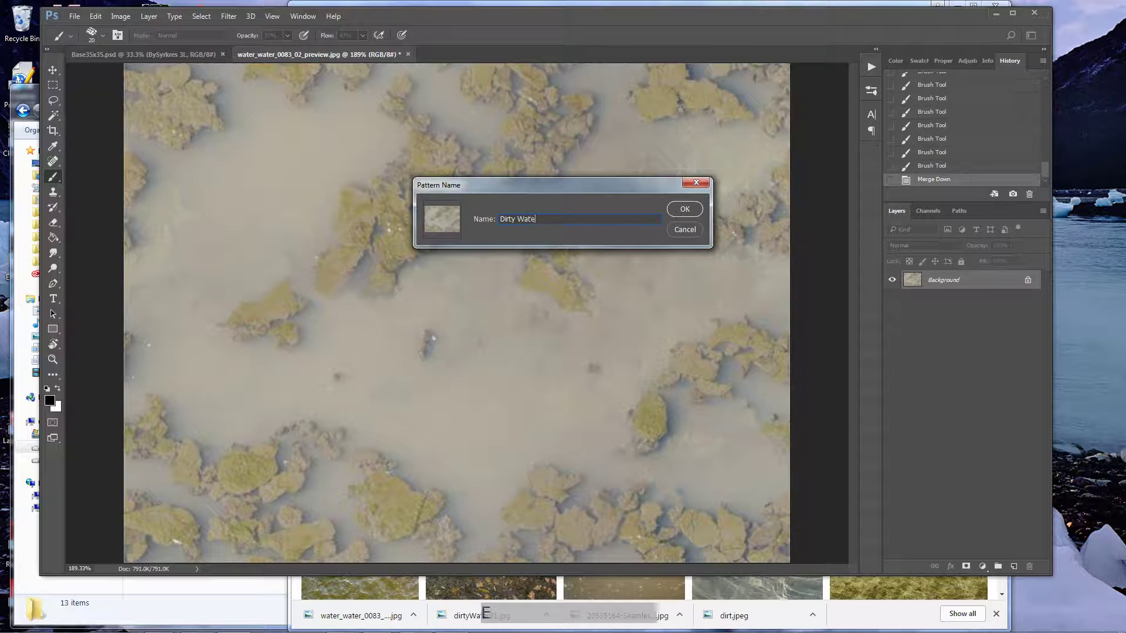
key("BackSpace")
key("BackSpace")
key("BackSpace")
key("BackSpace")
key("BackSpace")
key("BackSpace")
key("BackSpace")
key("BackSpace")
key("BackSpace")
key("BackSpace")
key("BackSpace")
type("Water D")
key("Return")
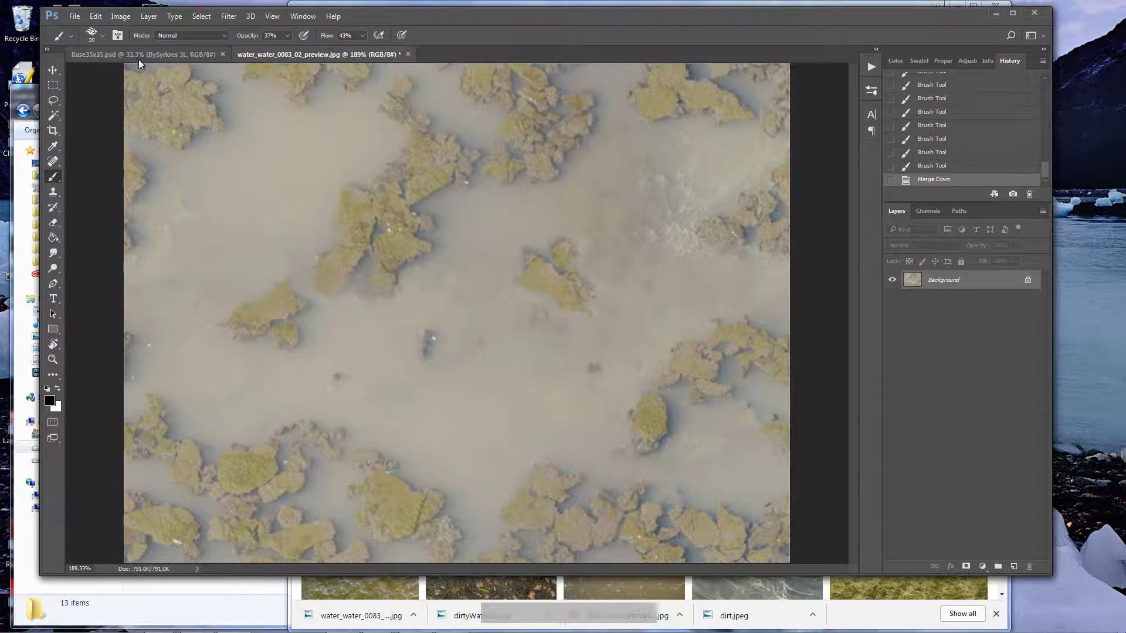
Switch to Base35x35.psd and add a new empty layer directly above the SandStone layer
left_click(160, 58)
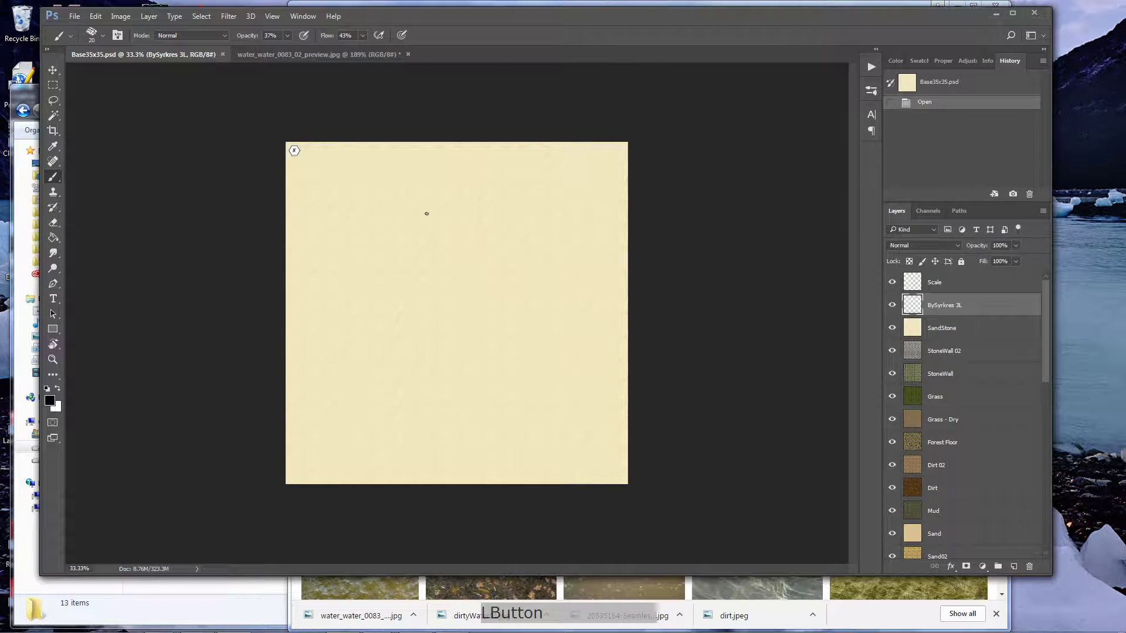
left_click(1014, 566)
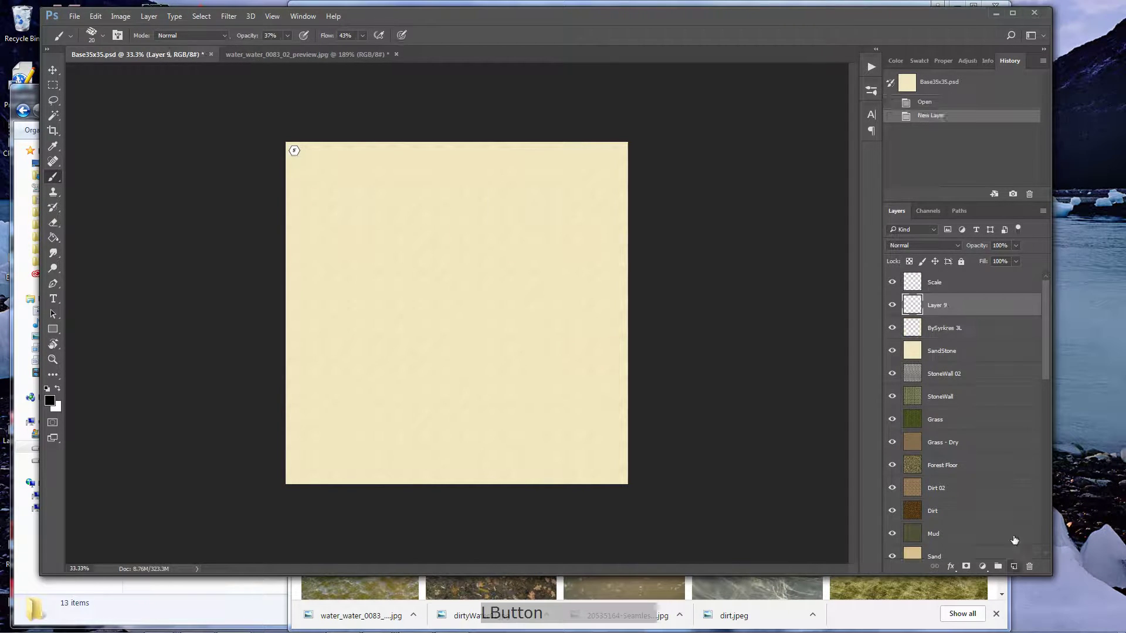
left_click_drag(943, 312, 943, 339)
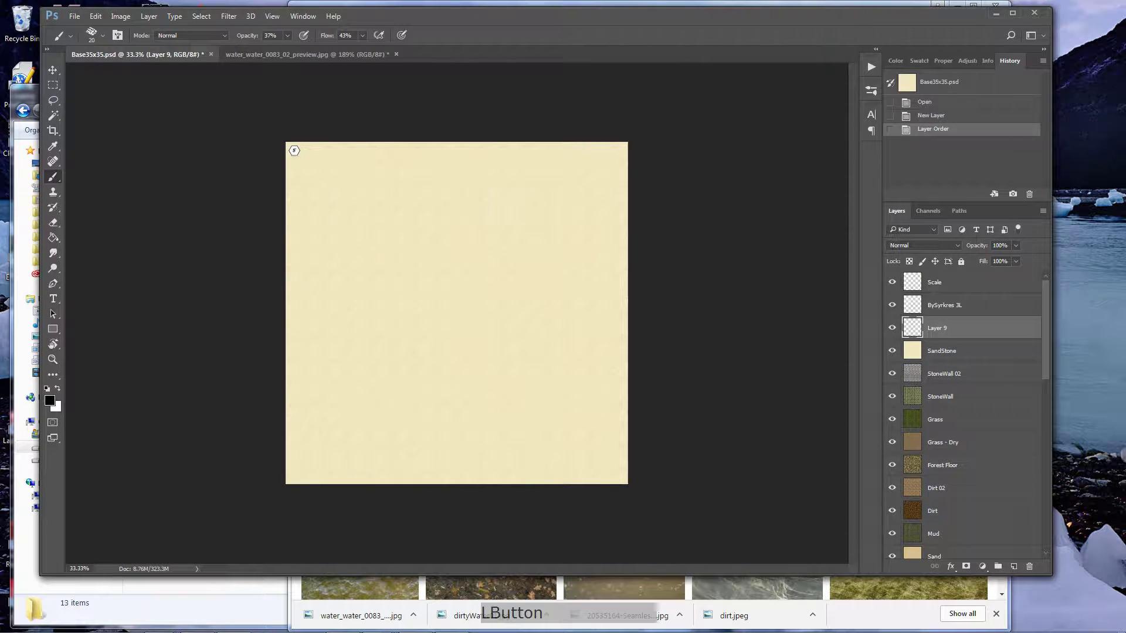
Hide all layers of Base35x35.psd except the new empty one
right_click(894, 351)
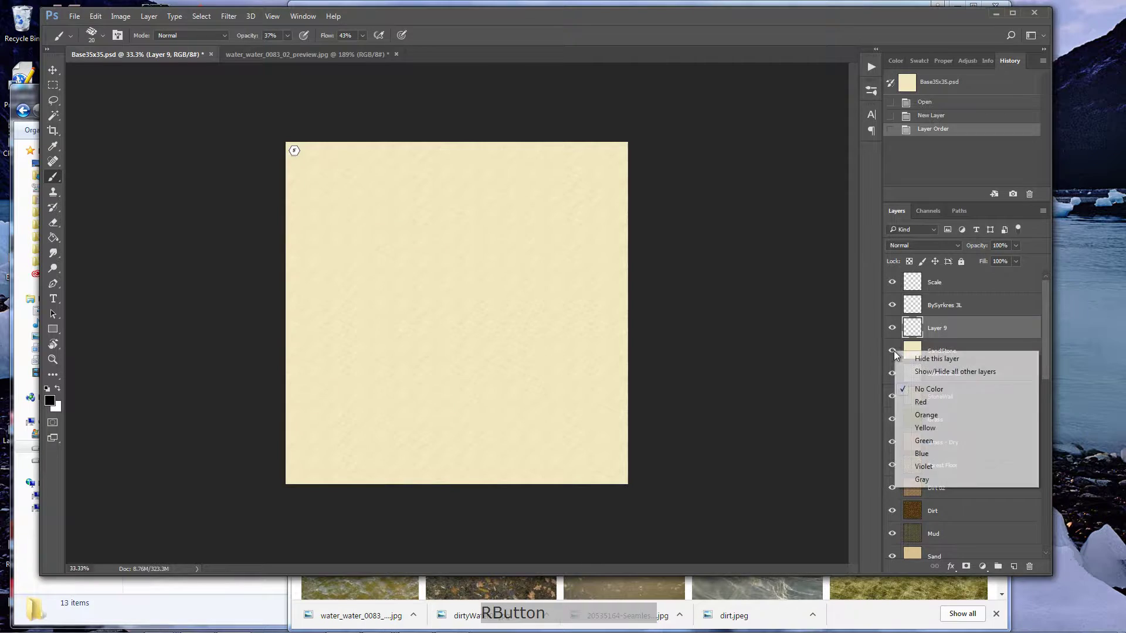
left_click(939, 373)
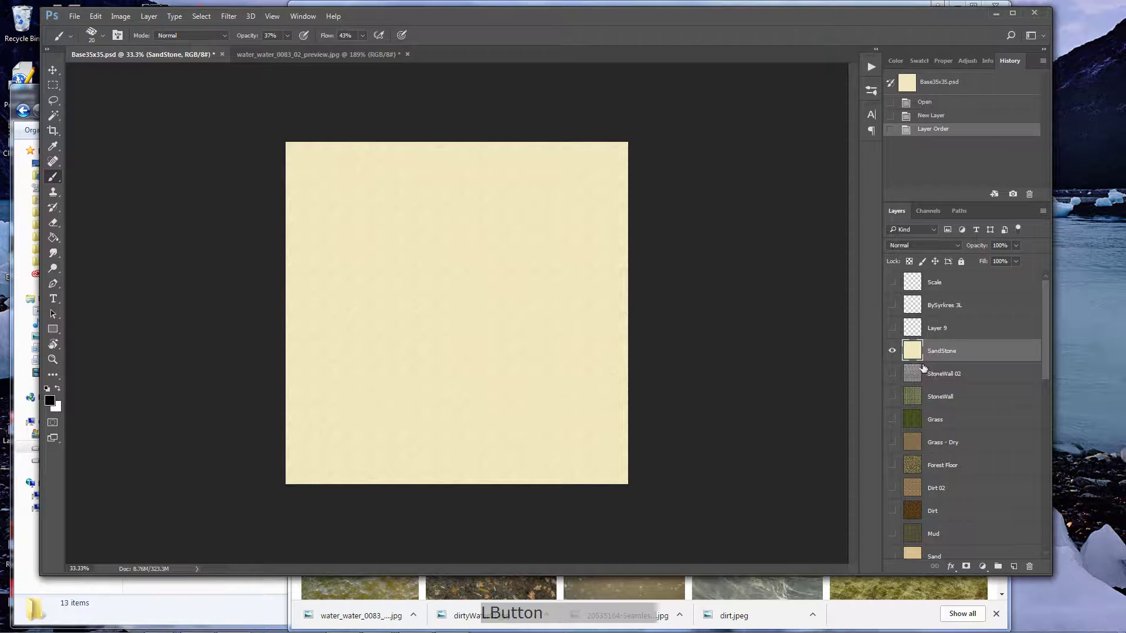
left_click(892, 352)
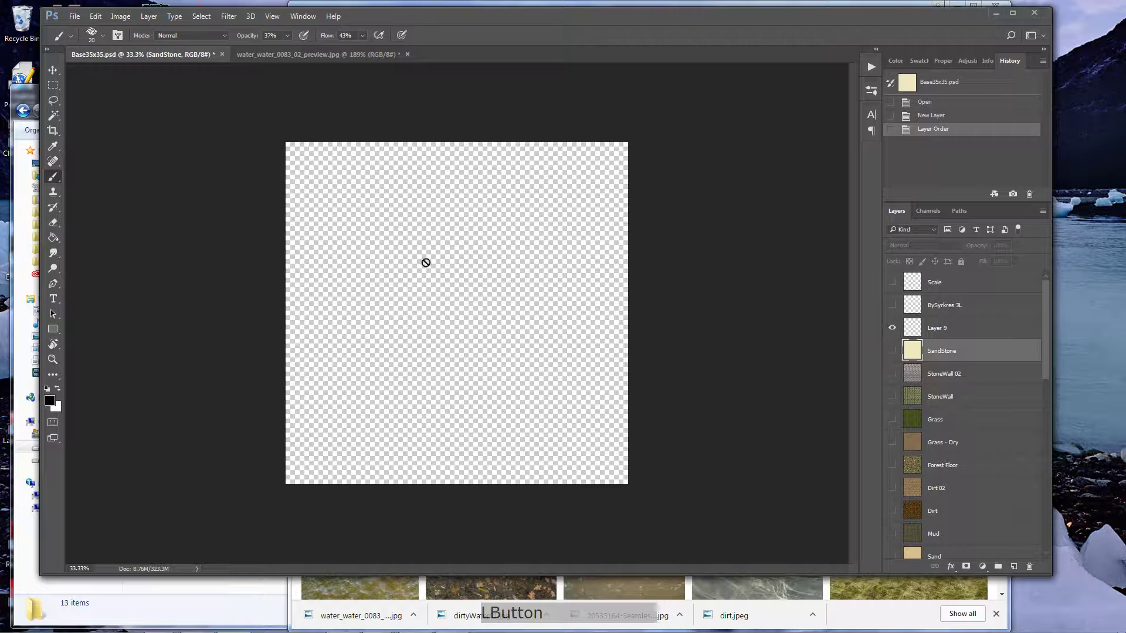
Fill the new empty layer with the new dirty water pattern using the Paint Bucket
left_click(54, 239)
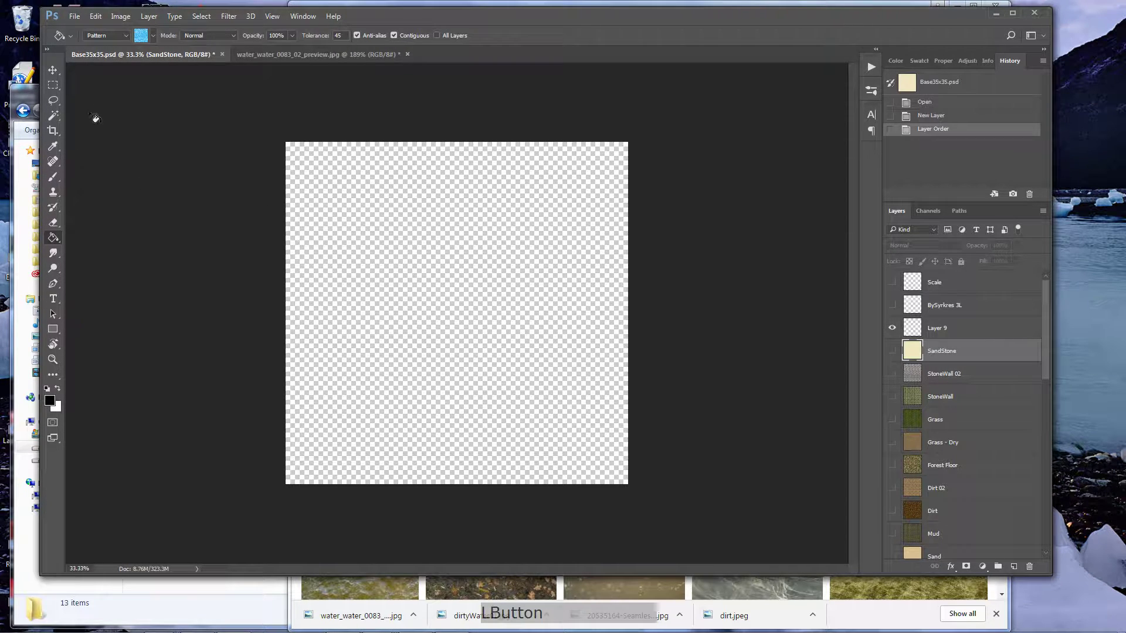
left_click(153, 37)
left_click(137, 202)
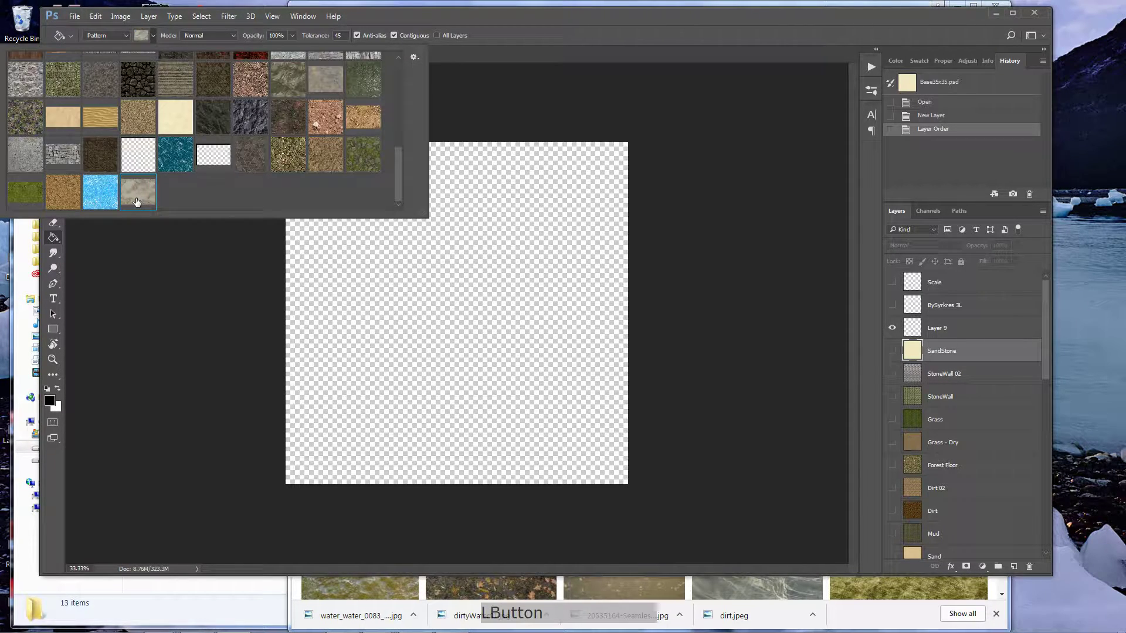
key("Return")
left_click(333, 203)
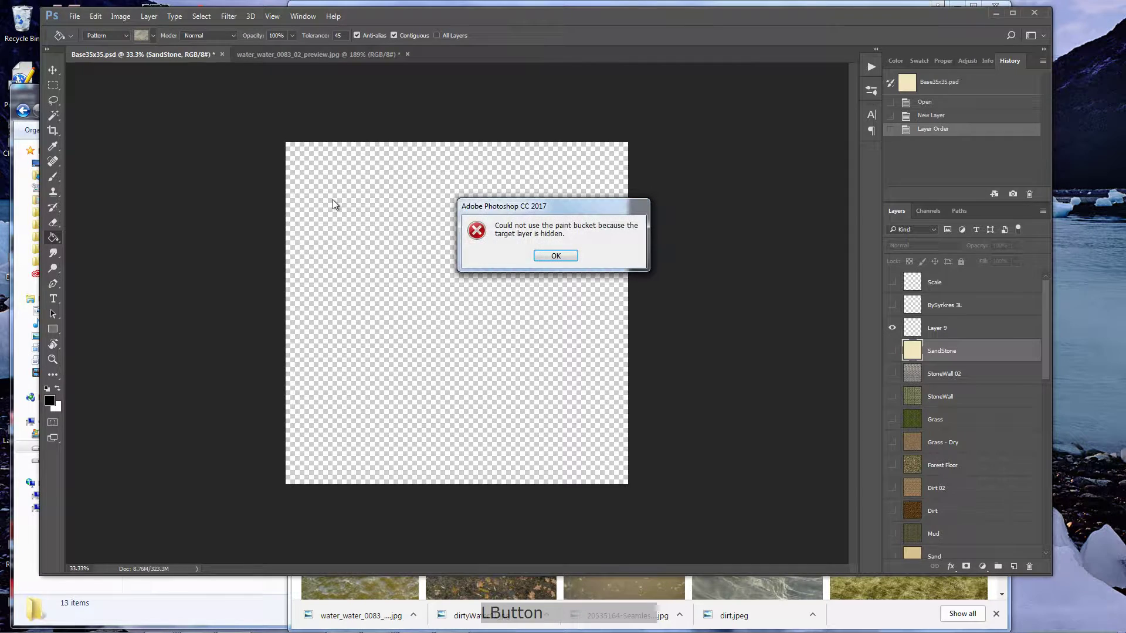
left_click(552, 257)
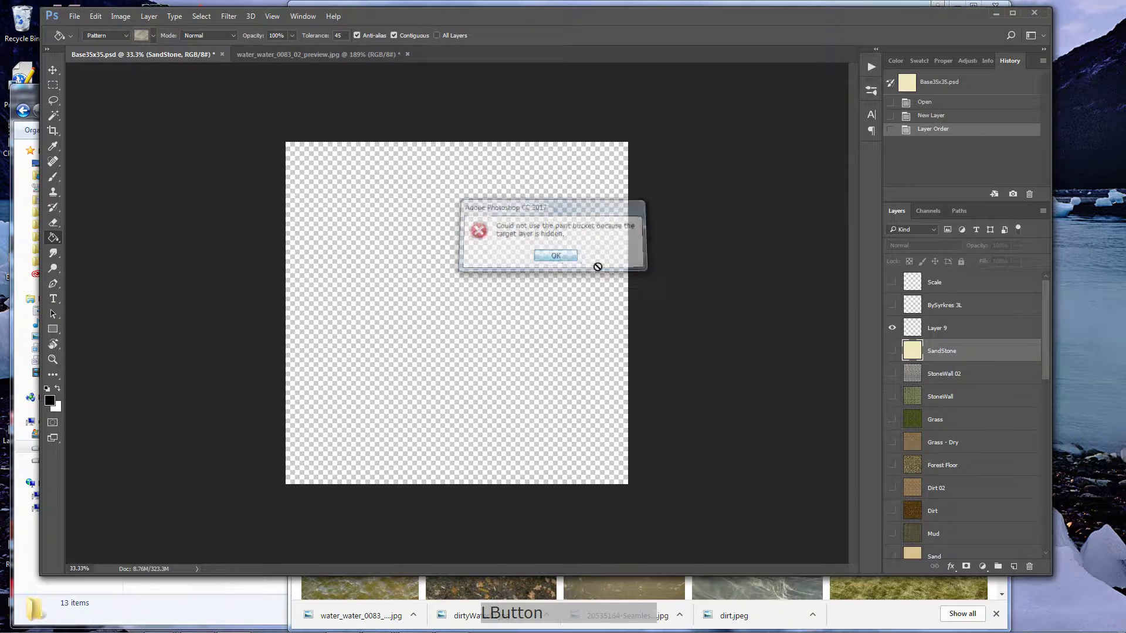
left_click(922, 330)
left_click(361, 205)
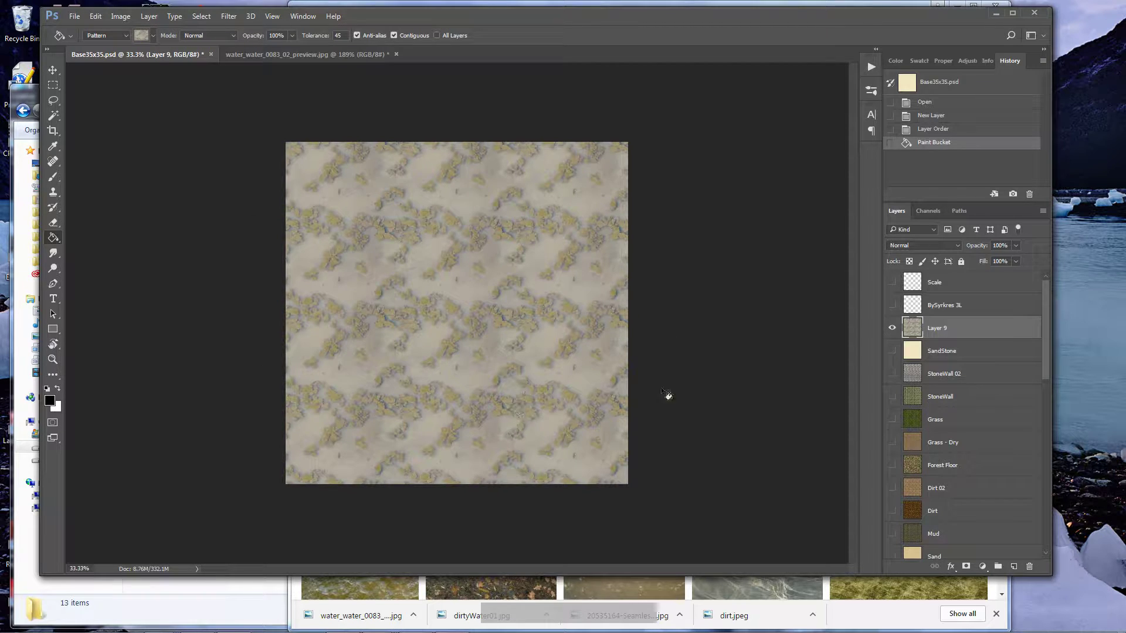
Show the Grass layer, move the water pattern layer directly beneath it, and switch to the Brush tool
left_click(892, 420)
left_click_drag(916, 335, 918, 433)
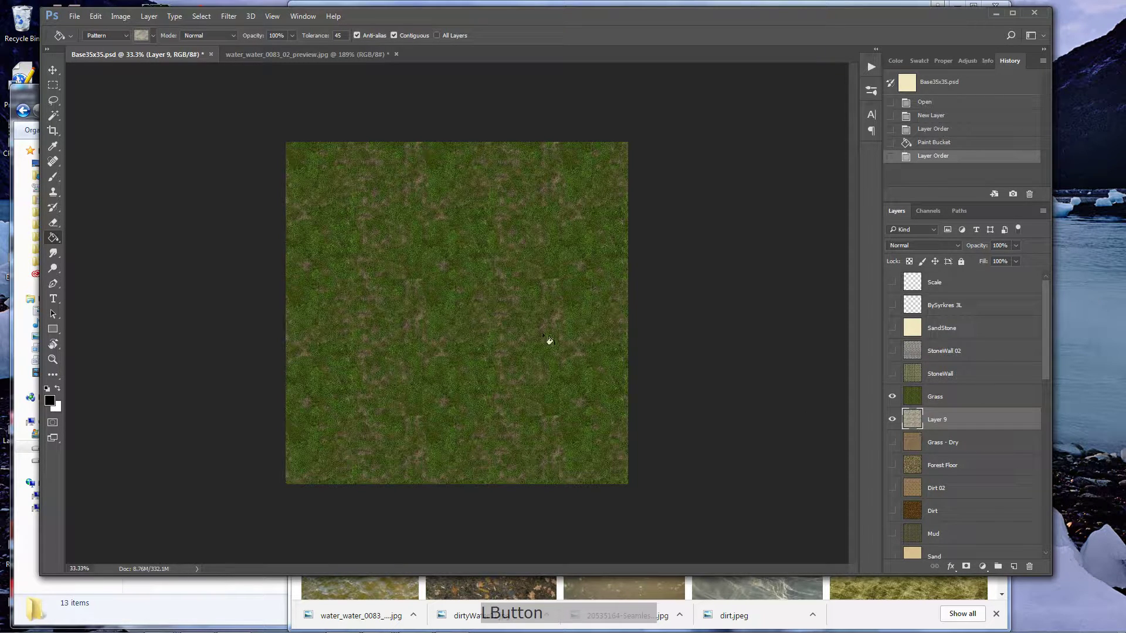
left_click(53, 195)
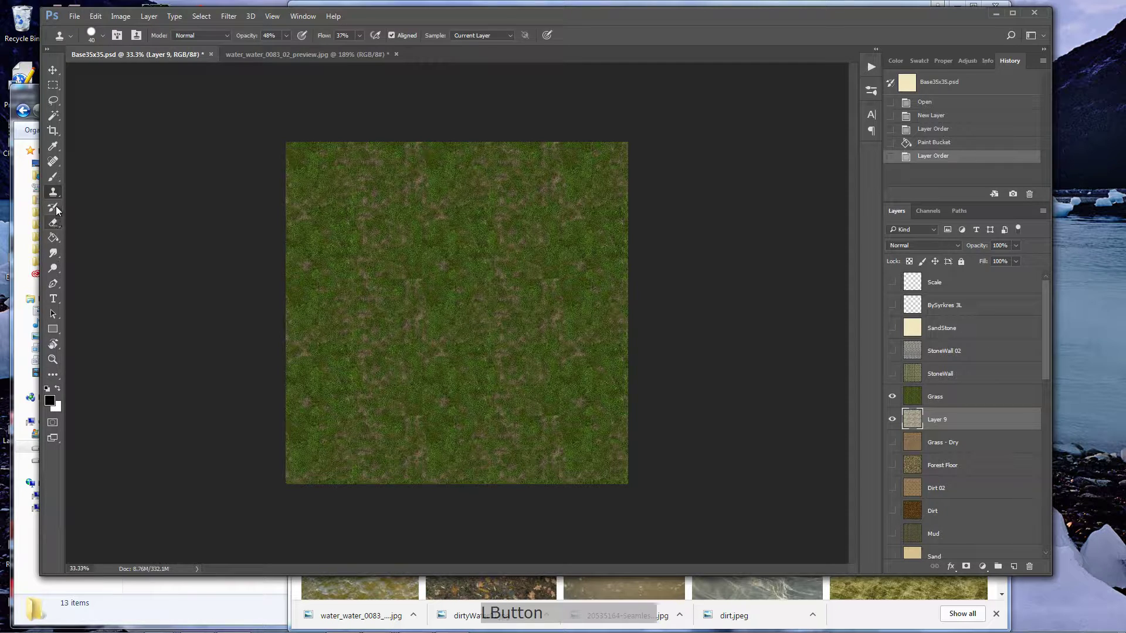
left_click(53, 177)
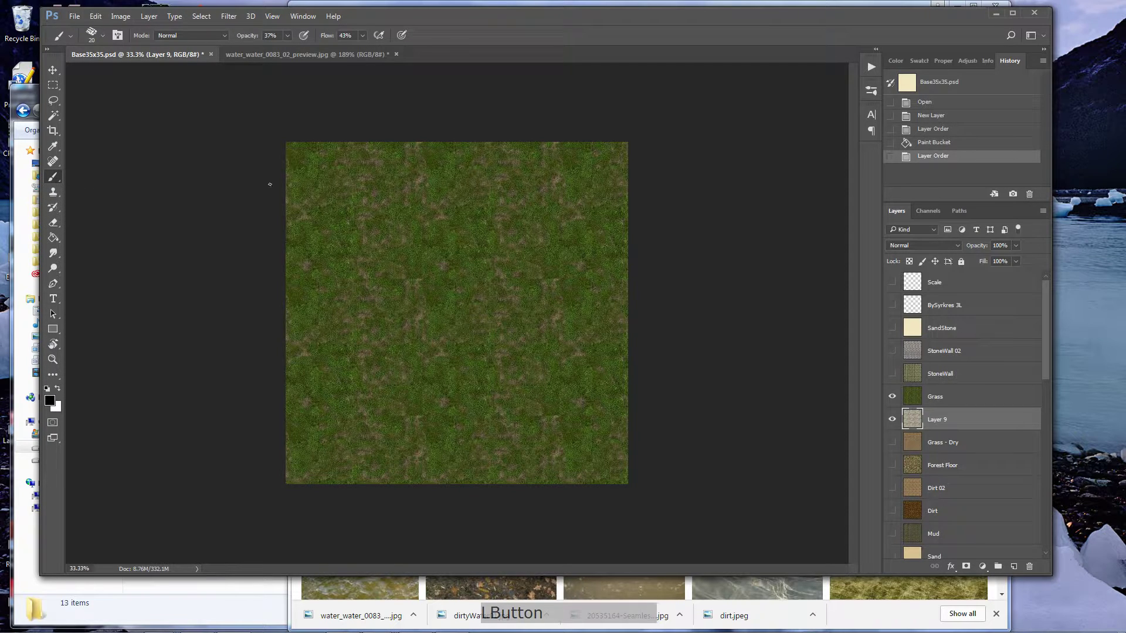
Add a layer mask to the water pattern layer and enlarge the brush to 700 px
left_click(966, 567)
key("b")
key("bracketright")
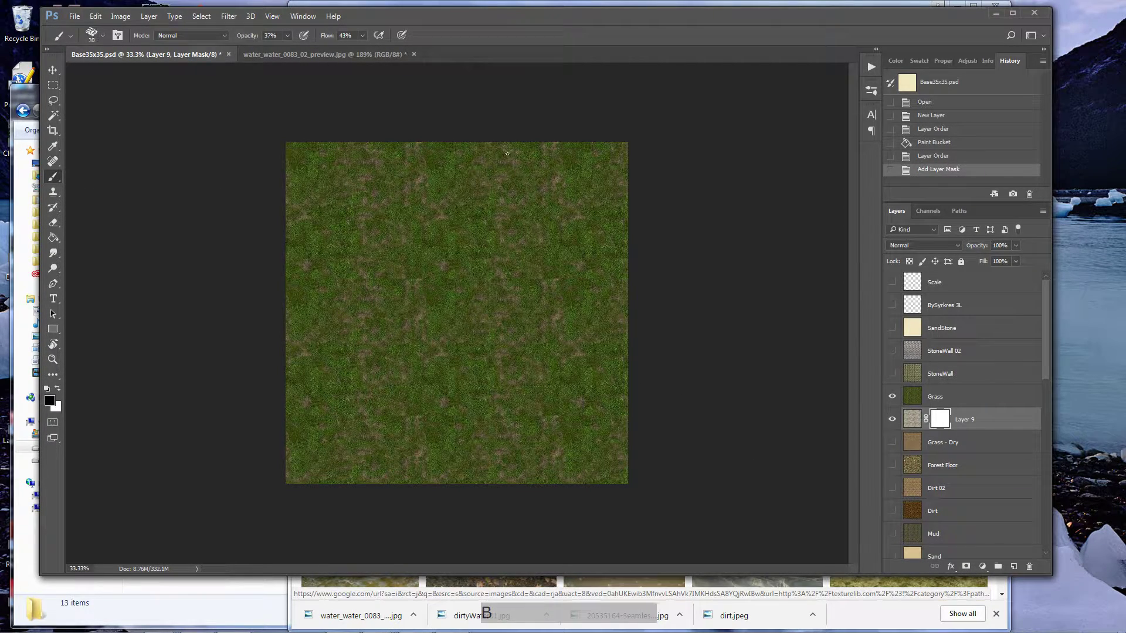
key("bracketright")
key("bracketright")
key("bracketright")
key("bracketright")
key("bracketright")
key("bracketright")
key("bracketright")
key("bracketright")
key("bracketright")
key("bracketright")
key("bracketright")
key("bracketright")
key("bracketright")
key("bracketright")
key("bracketright")
key("bracketright")
key("bracketright")
key("bracketright")
key("bracketright")
key("bracketright")
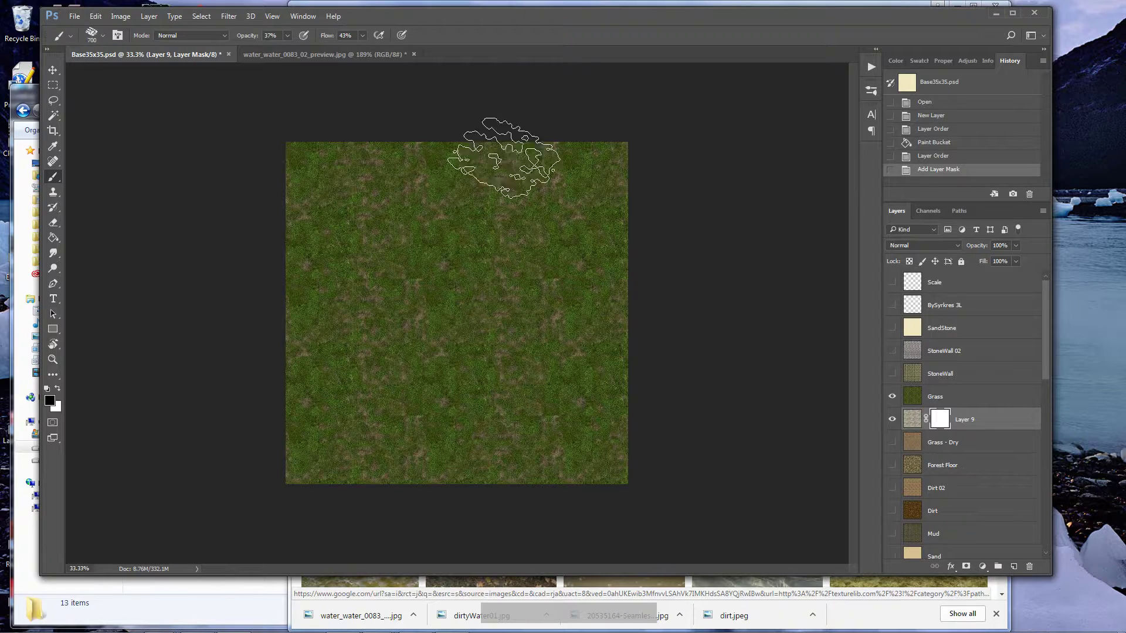
Try painting black on the water pattern layer's mask over the image's upper-right area, and delete that mask
left_click_drag(514, 243, 570, 211)
left_click_drag(583, 292, 523, 250)
left_click(429, 222)
mouse_move(428, 222)
left_mouse_down()
mouse_move(542, 240)
mouse_move(527, 226)
mouse_move(504, 252)
left_mouse_up()
left_click_drag(504, 251, 603, 286)
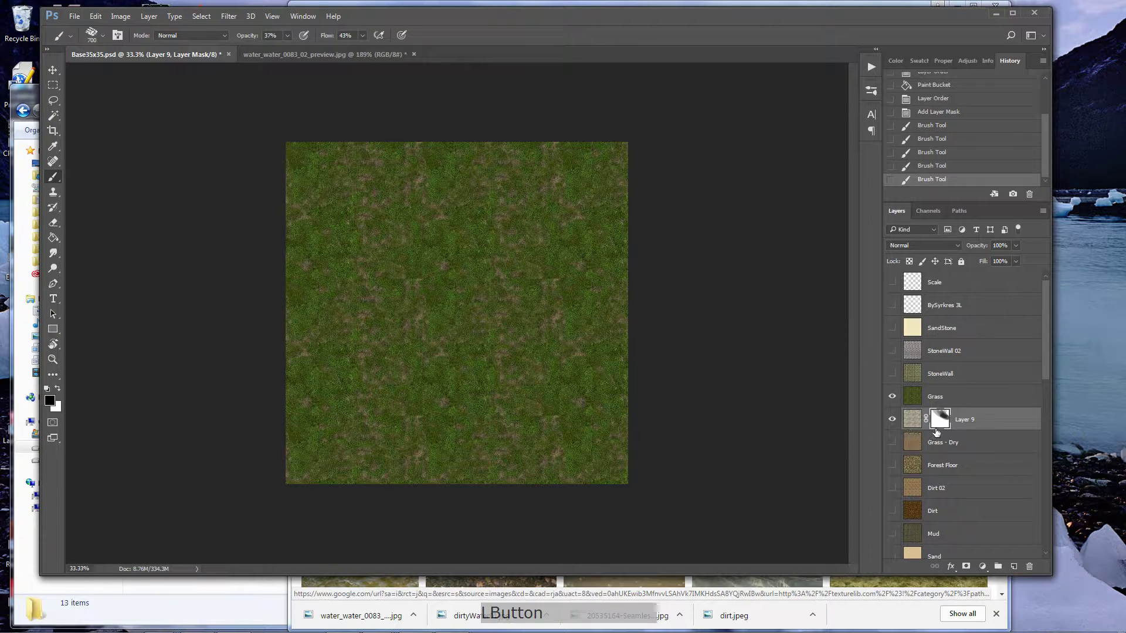
left_click(1029, 567)
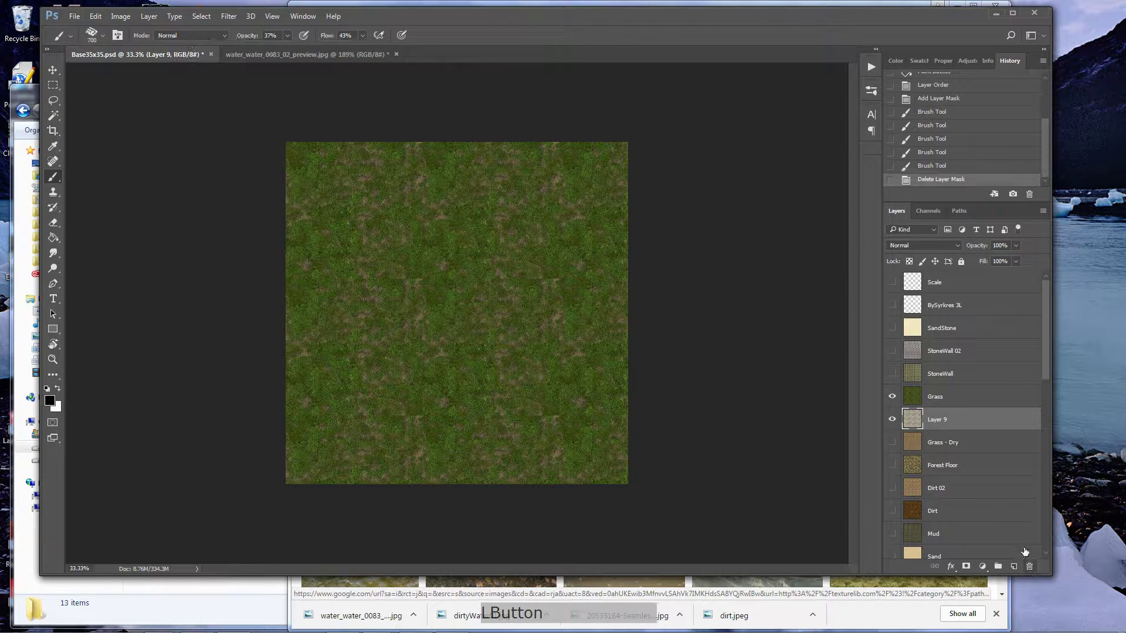
Add a layer mask to the Grass layer and paint black over its upper-right area to reveal the water beneath
left_click(936, 400)
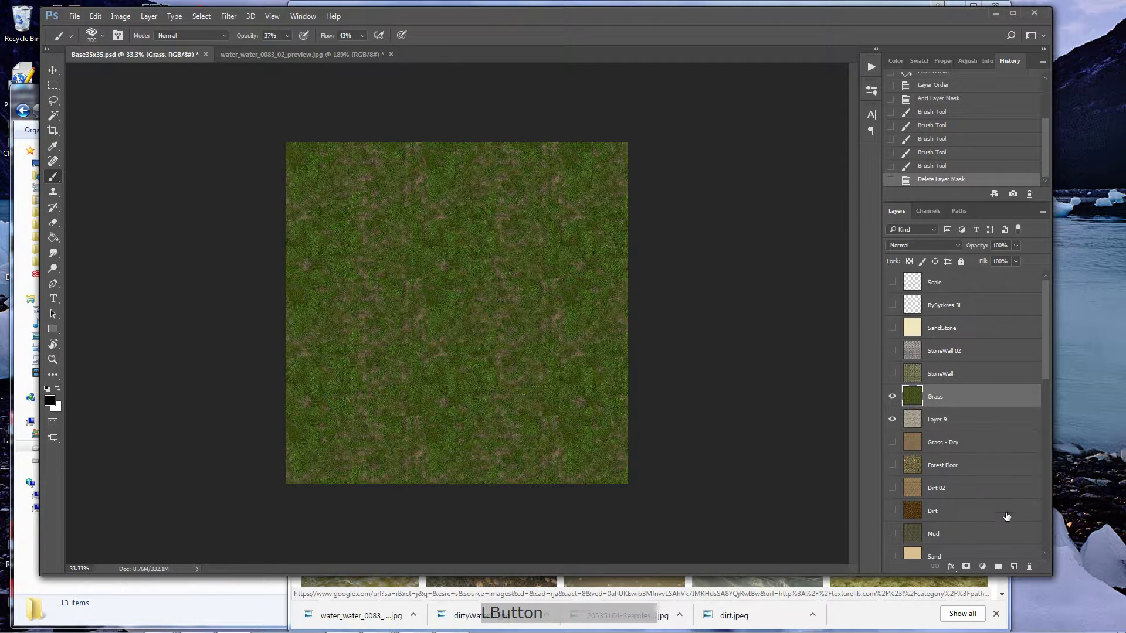
left_click(967, 567)
left_click_drag(514, 184, 612, 271)
left_click_drag(506, 155, 563, 276)
left_click(560, 281)
left_click_drag(526, 220, 600, 293)
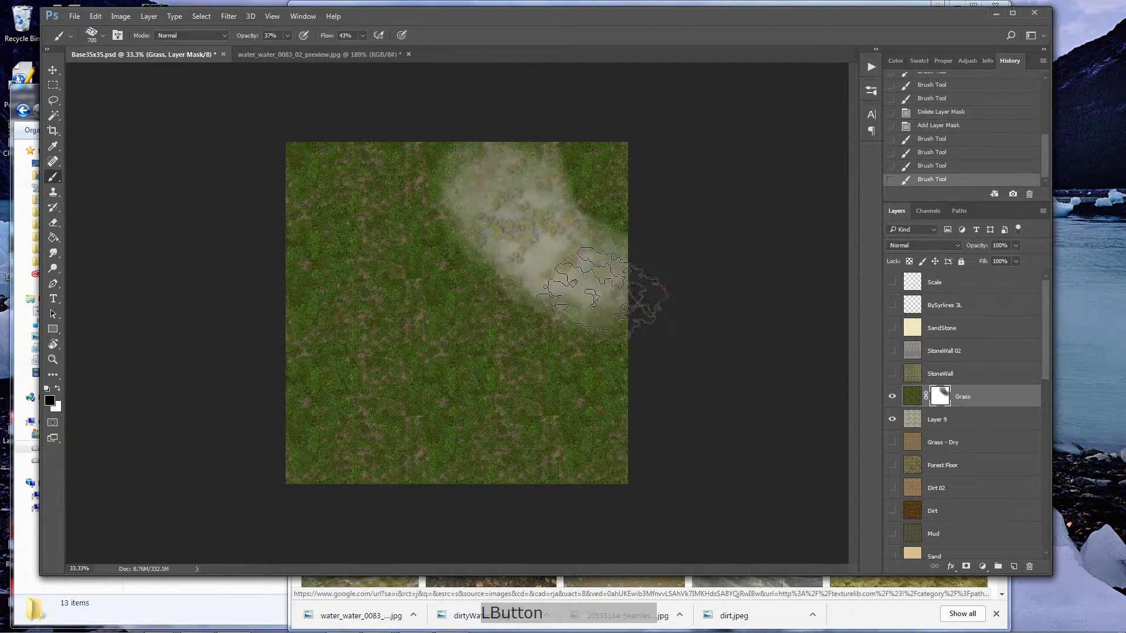
left_click(600, 296)
left_click(593, 180)
left_click(572, 214)
left_click(609, 261)
left_click(583, 265)
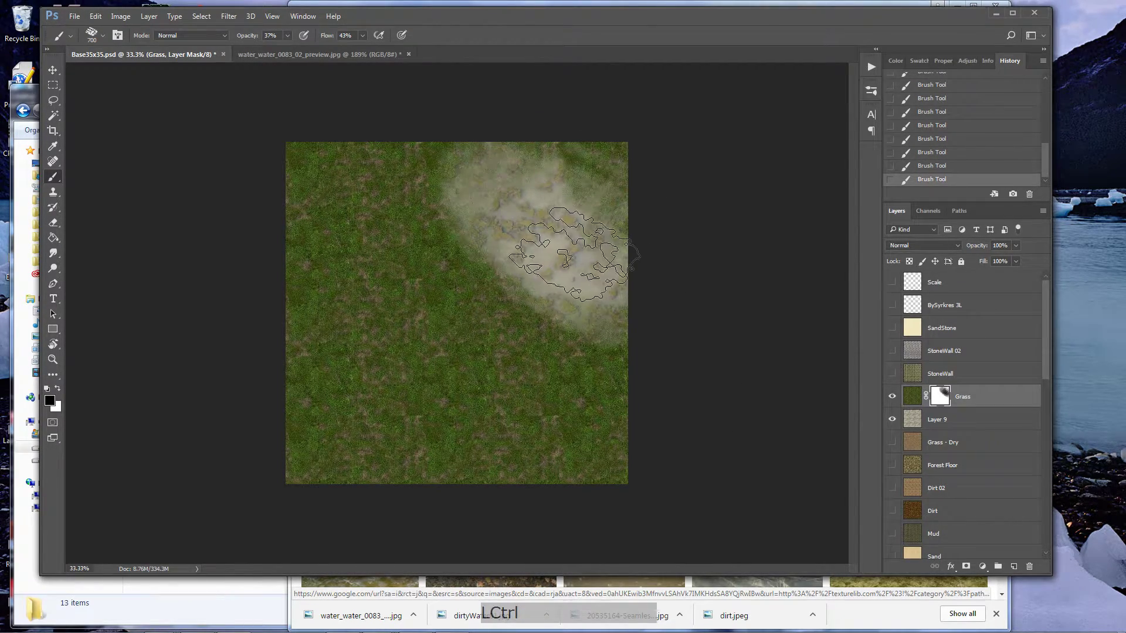
Reduce the brush to 300 px, extend the upper-right water area on the Grass mask, and paint more water patches at the lower left and bottom edge
key("bracketleft")
key("bracketleft")
key("bracketleft")
key("bracketleft")
left_click(502, 237)
left_click(484, 198)
left_click(511, 271)
left_click_drag(491, 237, 585, 317)
left_click_drag(522, 296, 609, 319)
left_click(459, 164)
mouse_move(338, 317)
left_mouse_down()
mouse_move(350, 371)
mouse_move(326, 324)
mouse_move(348, 386)
mouse_move(348, 340)
mouse_move(310, 347)
mouse_move(313, 388)
left_mouse_up()
mouse_move(478, 464)
left_mouse_down()
mouse_move(579, 482)
mouse_move(515, 465)
mouse_move(460, 495)
mouse_move(528, 465)
mouse_move(649, 512)
left_mouse_up()
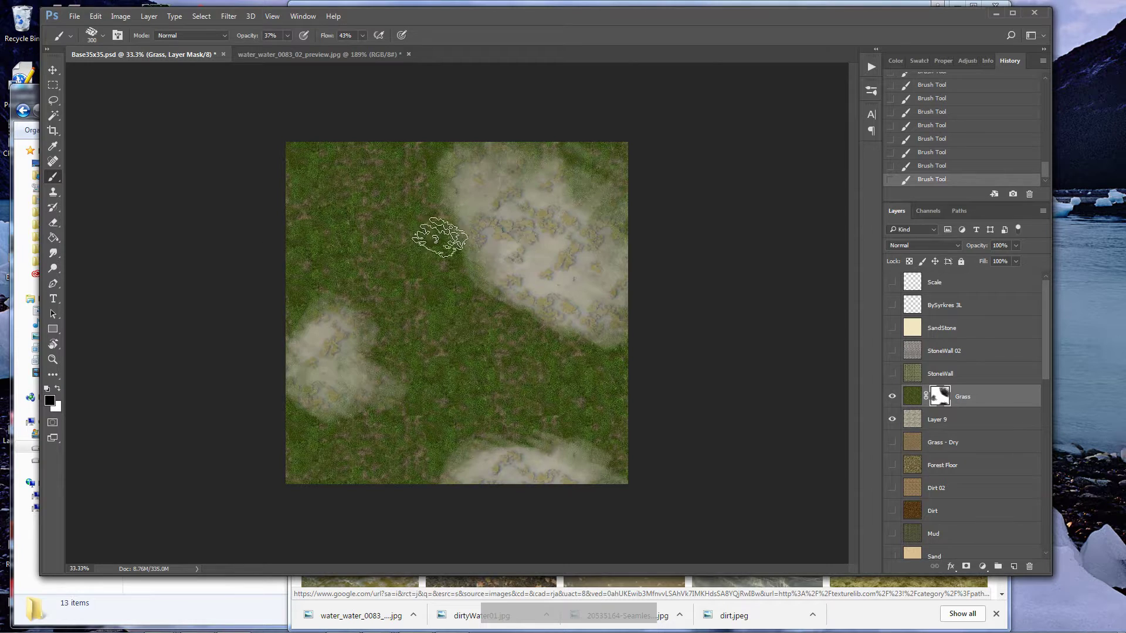
Hide the Grass layer
left_click(892, 396)
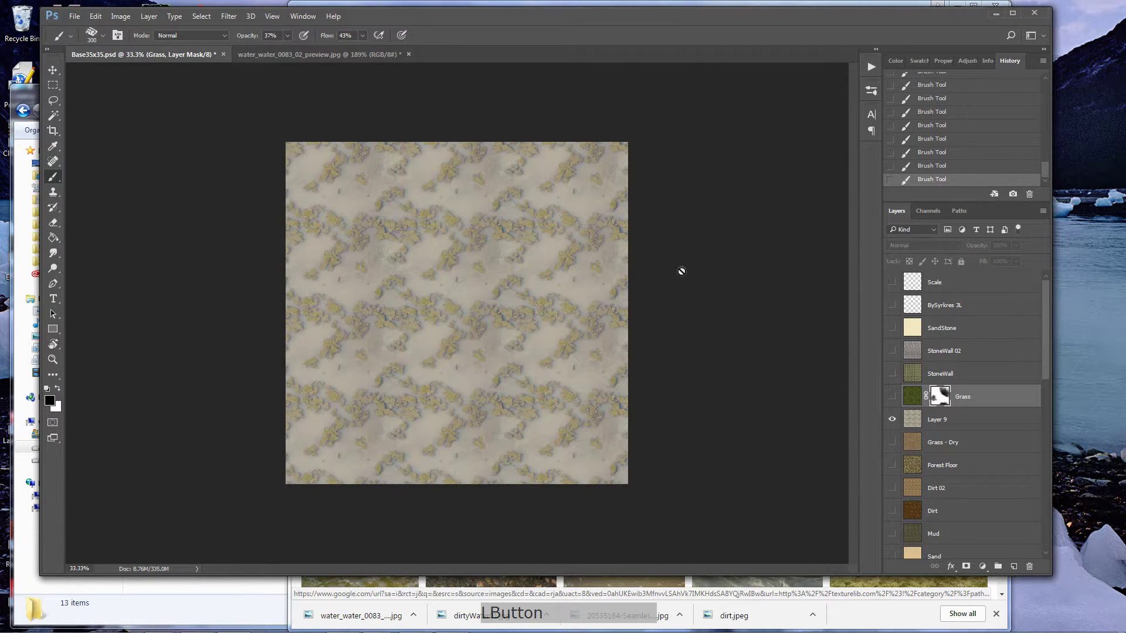